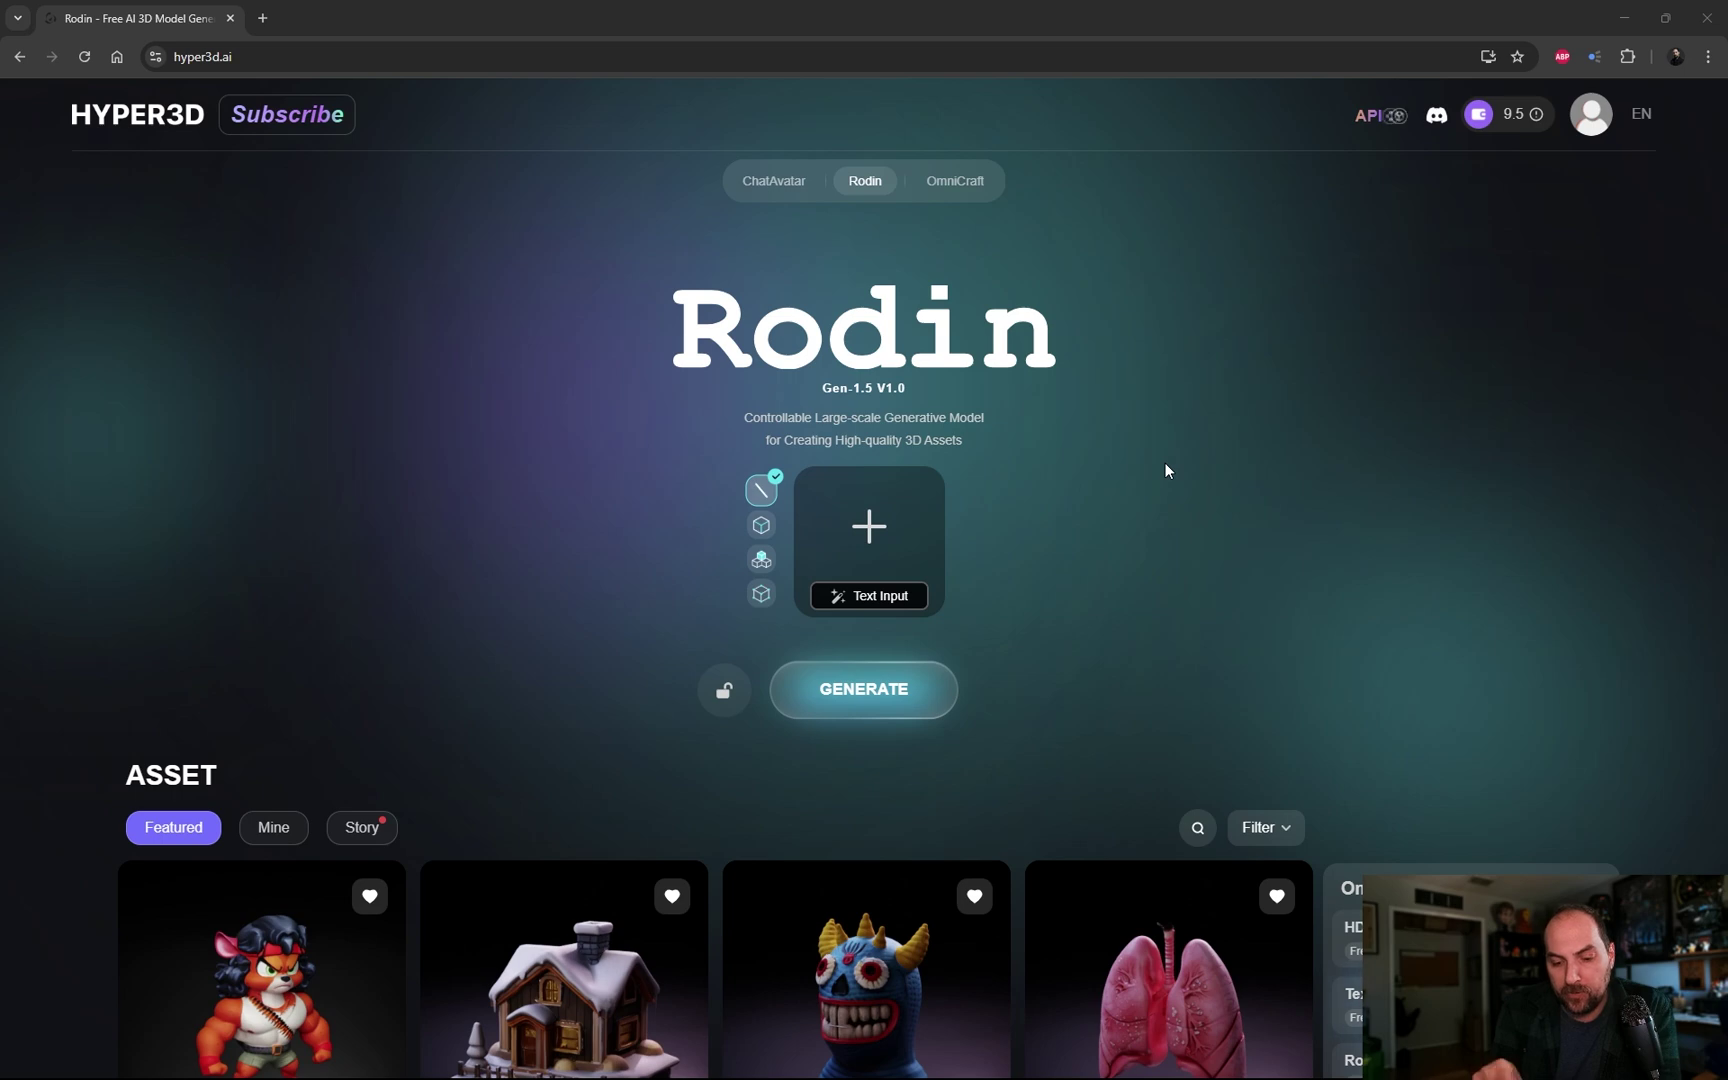
# Step: Examine the featured 3D assets in the gallery beneath the Rodin generator
pyautogui.scroll(-3, 972, 519)
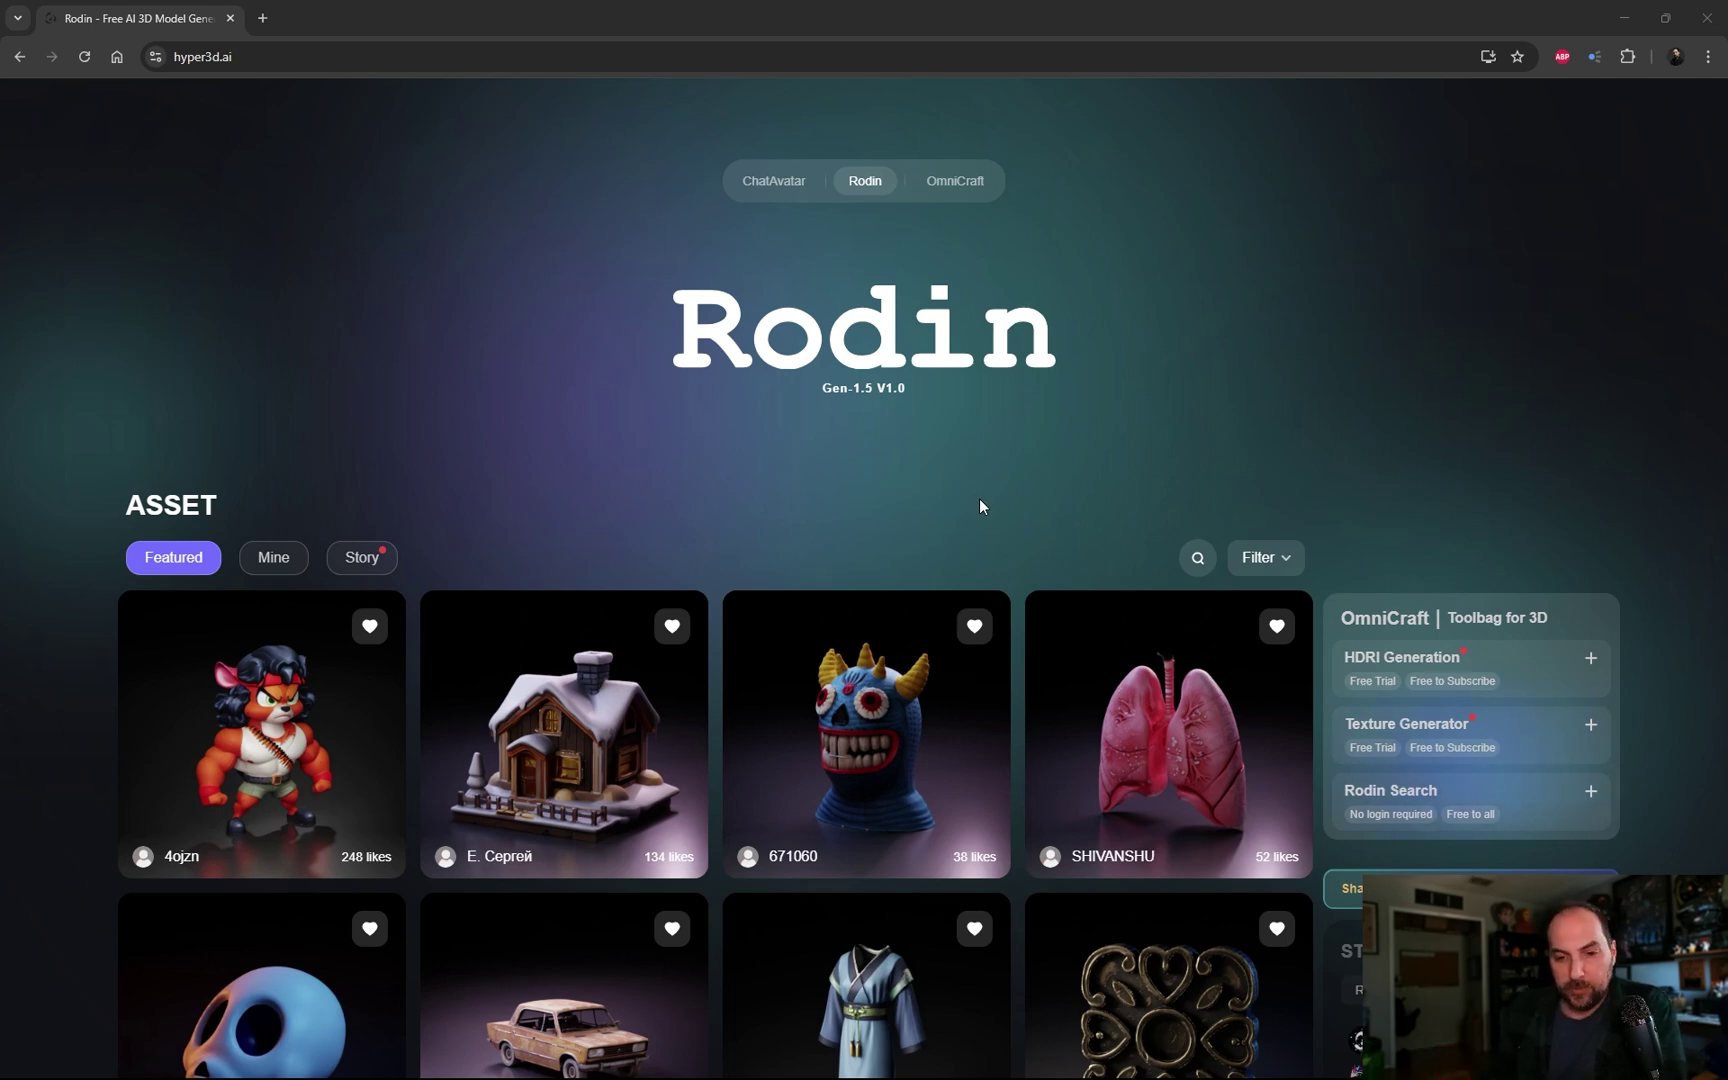
pyautogui.scroll(-2, 979, 507)
pyautogui.scroll(3, 973, 456)
pyautogui.scroll(3, 972, 456)
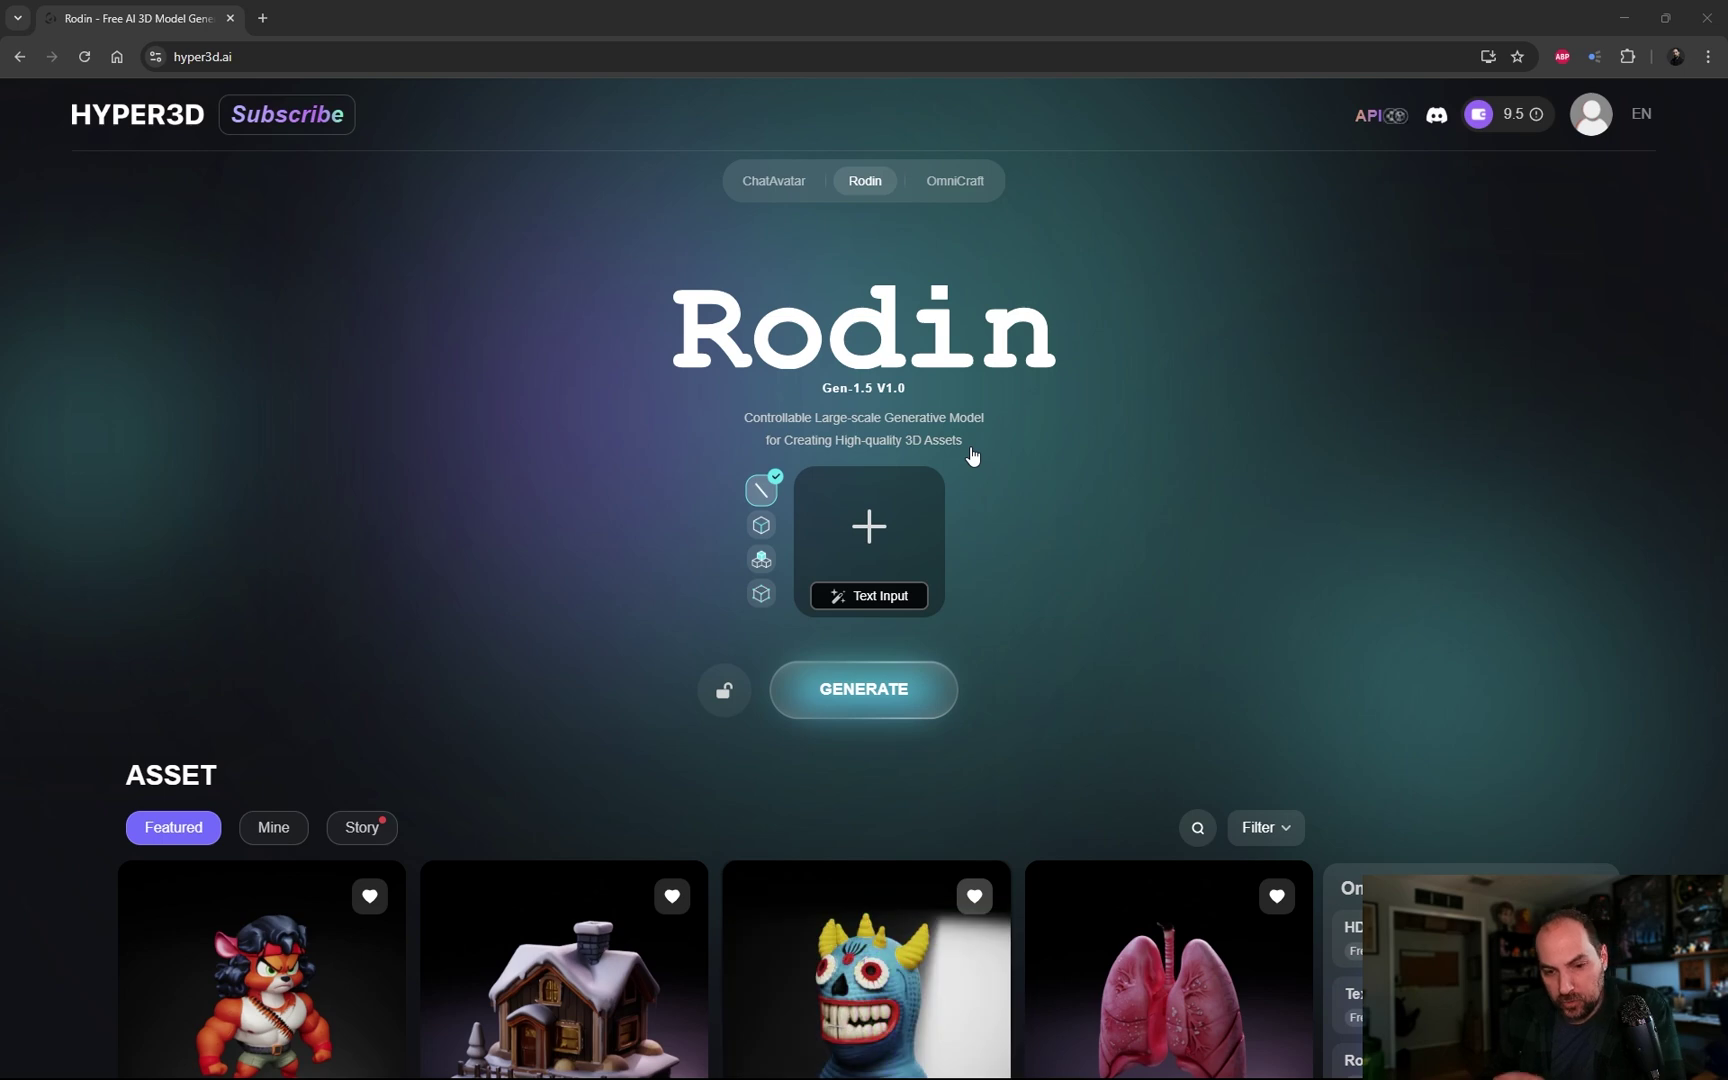
pyautogui.scroll(-3, 973, 456)
pyautogui.scroll(2, 1004, 423)
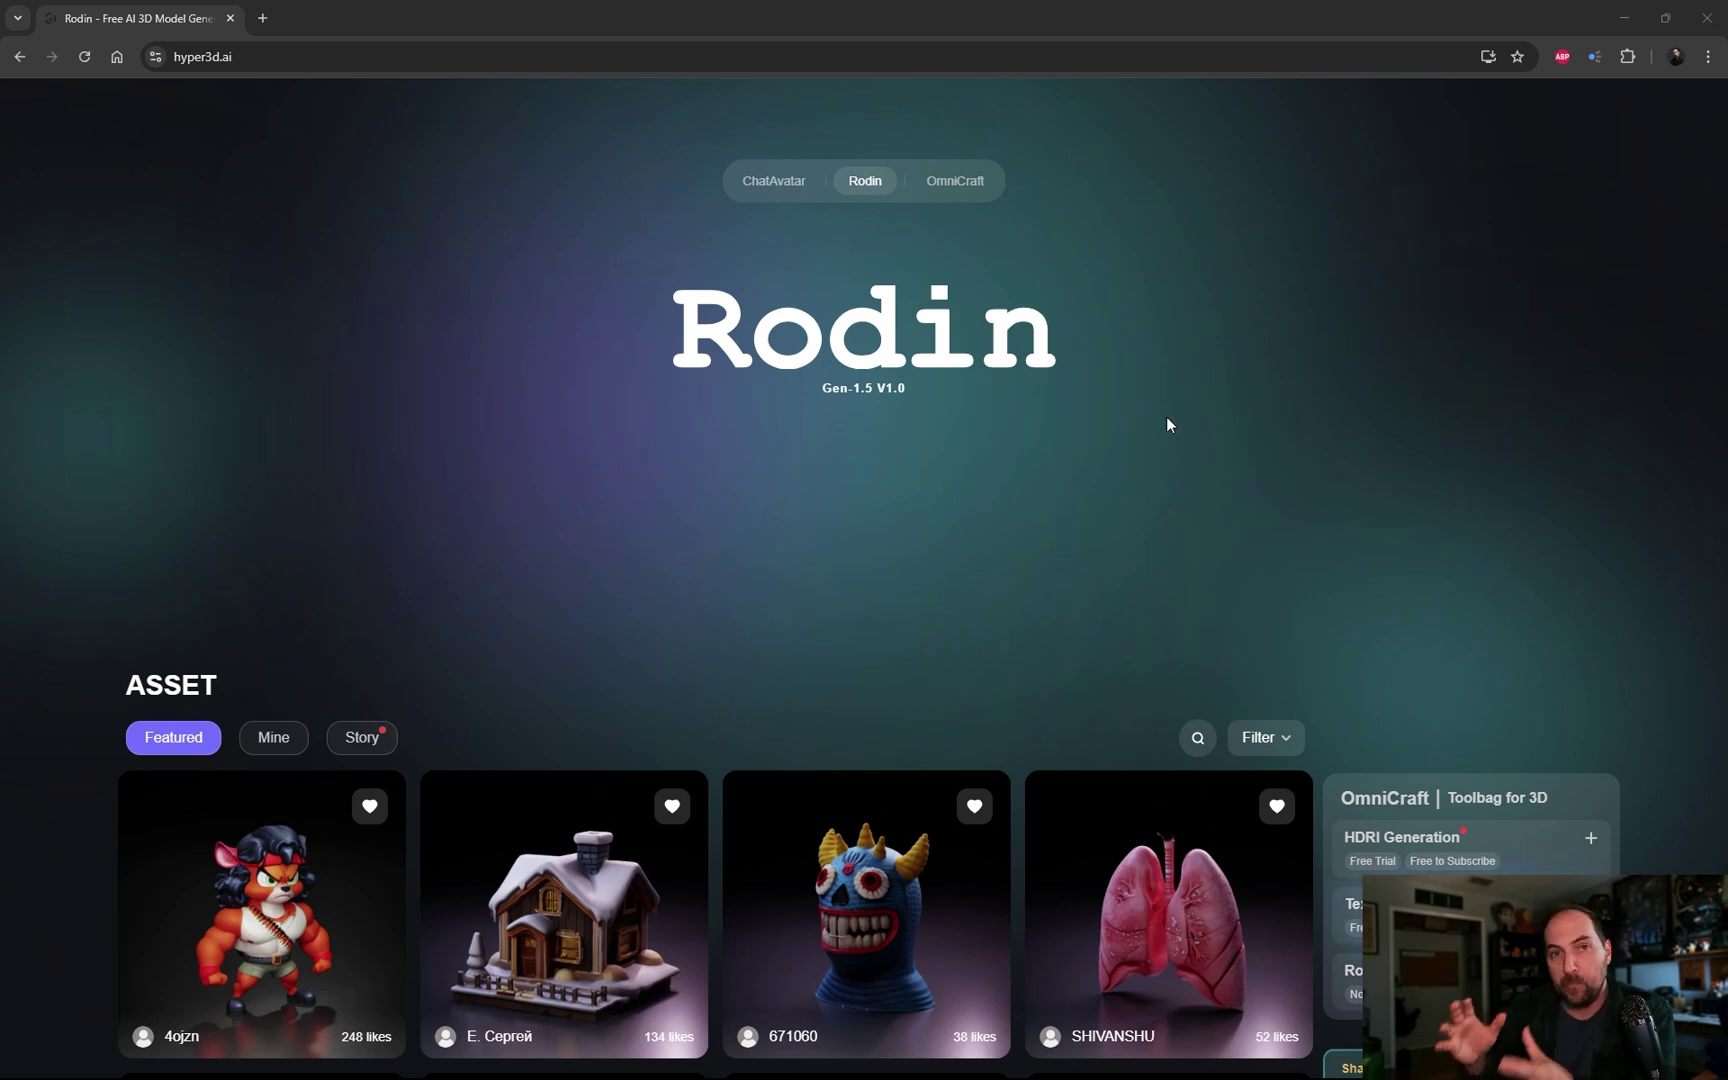
pyautogui.scroll(-5, 1179, 429)
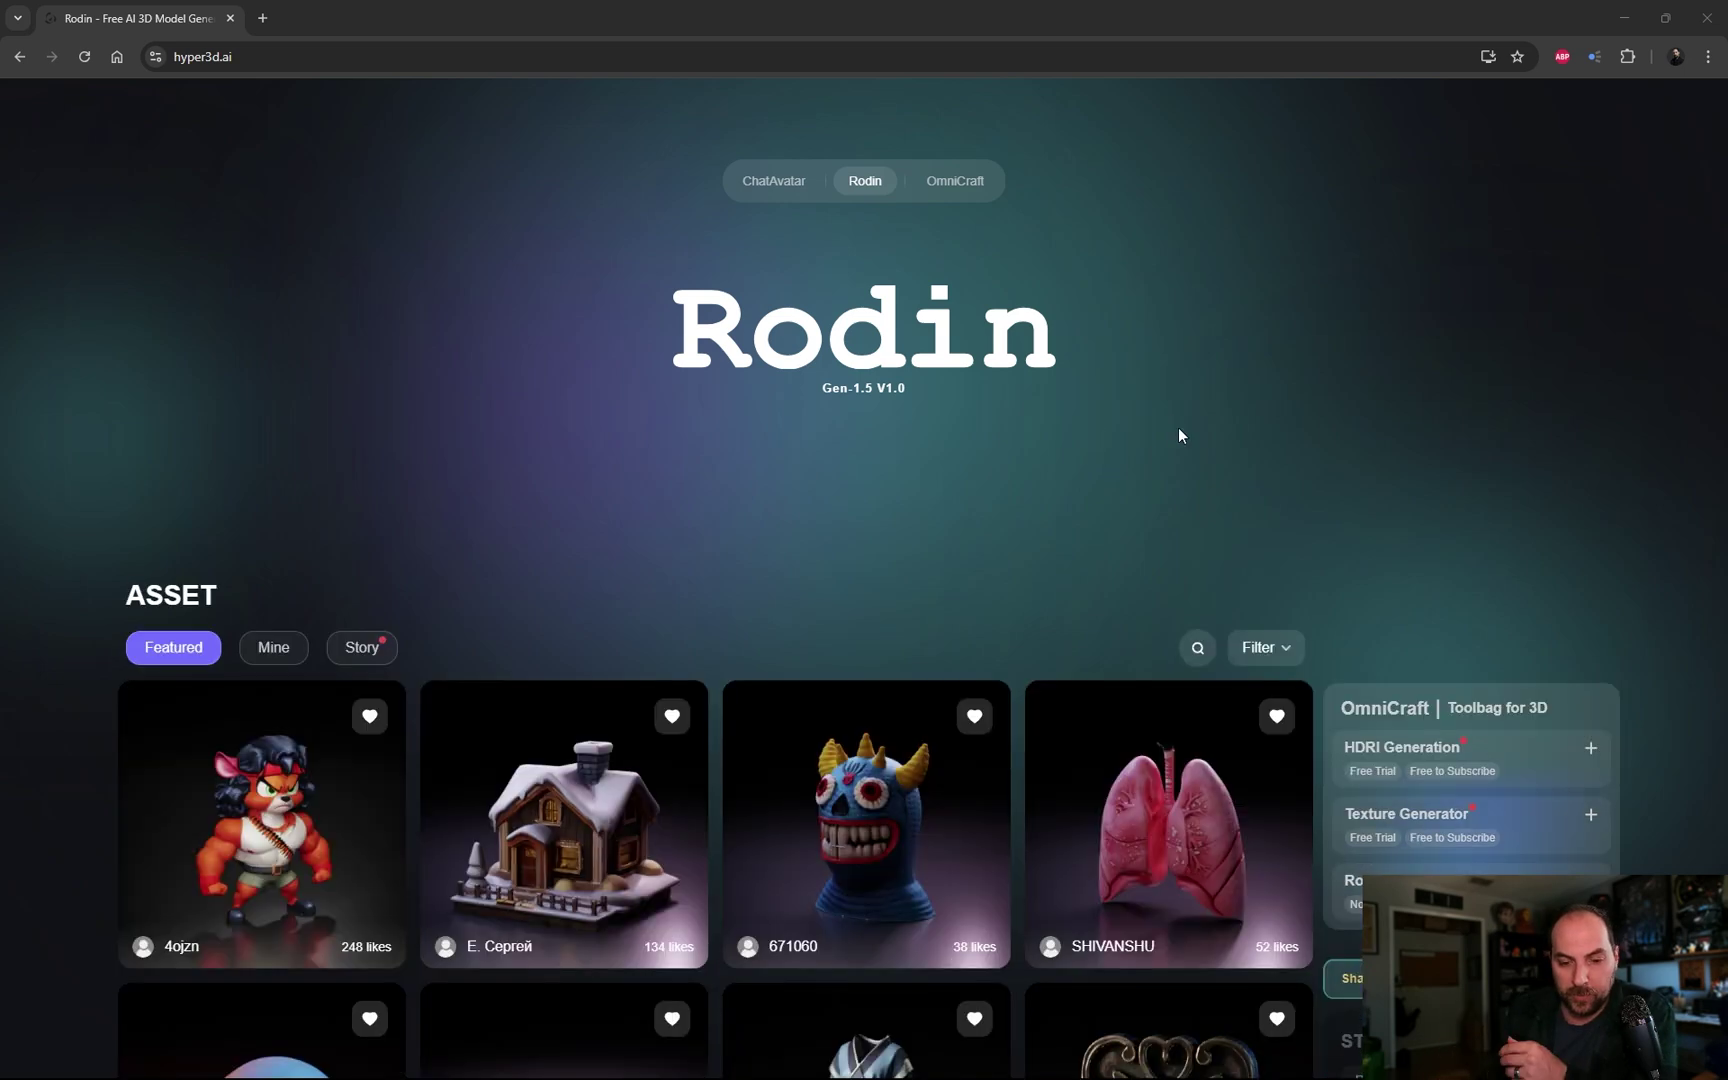
pyautogui.scroll(-5, 1179, 432)
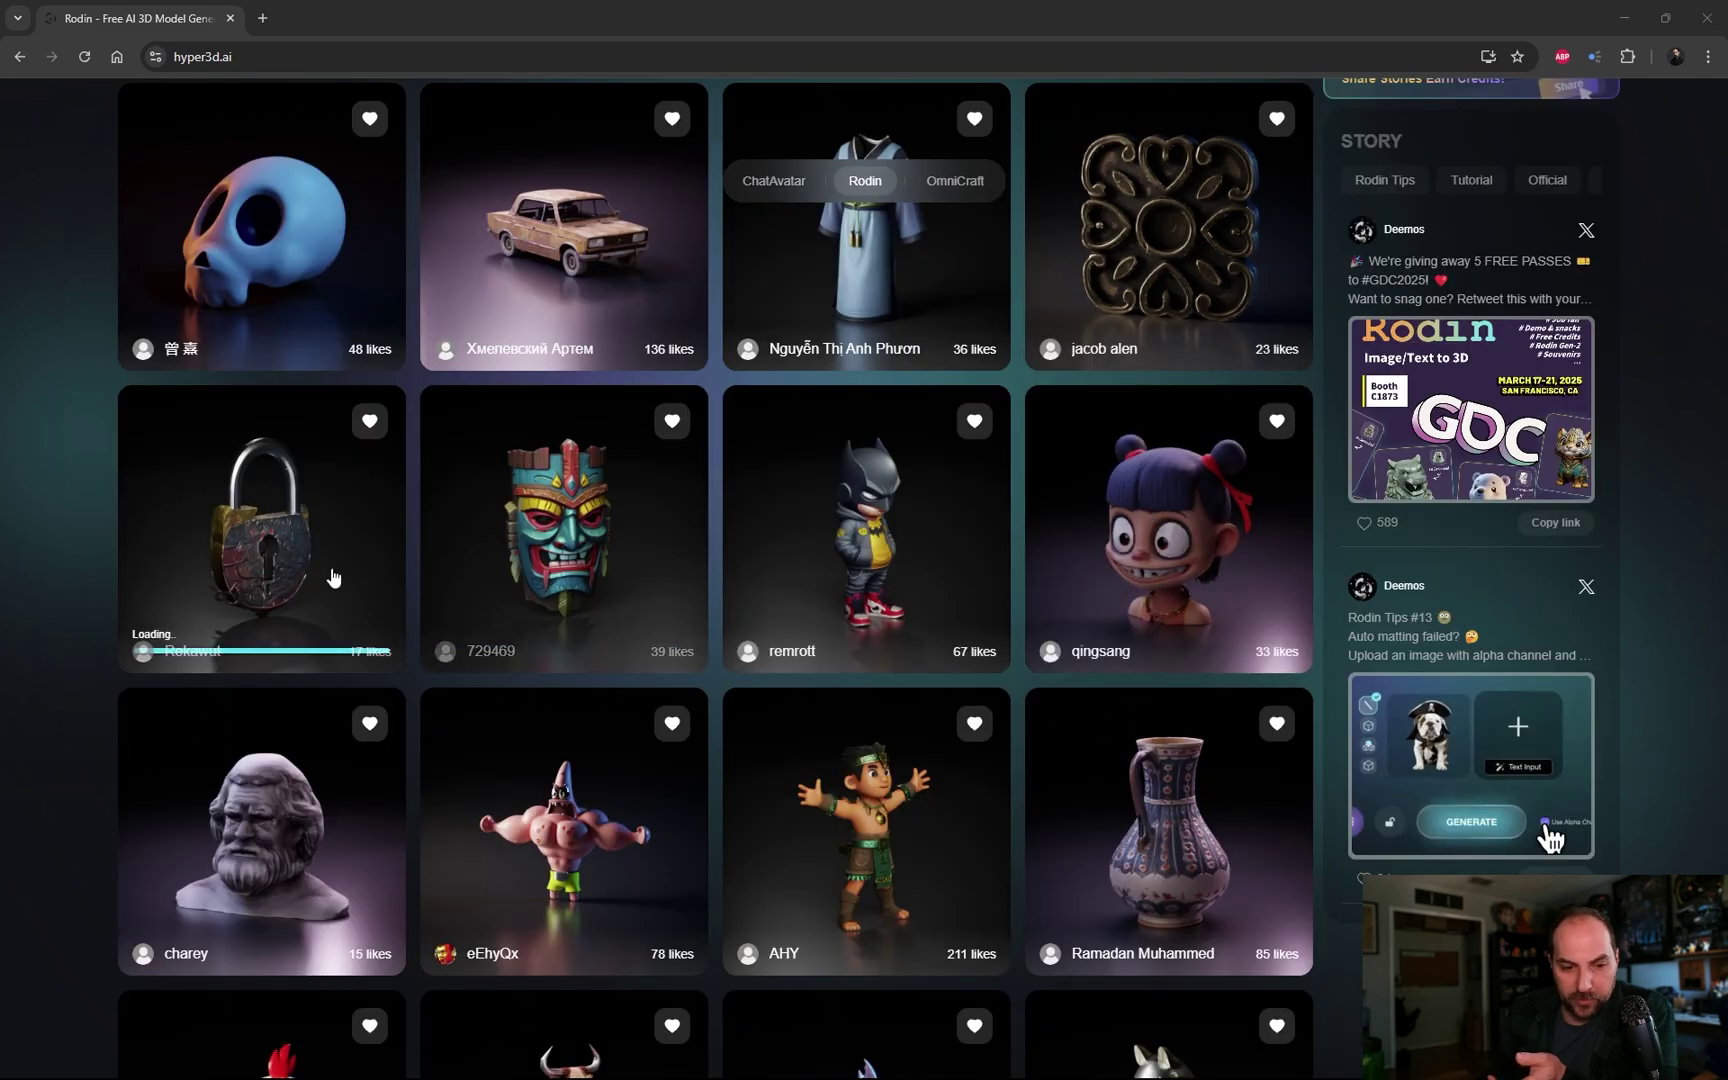
pyautogui.scroll(-6, 1107, 559)
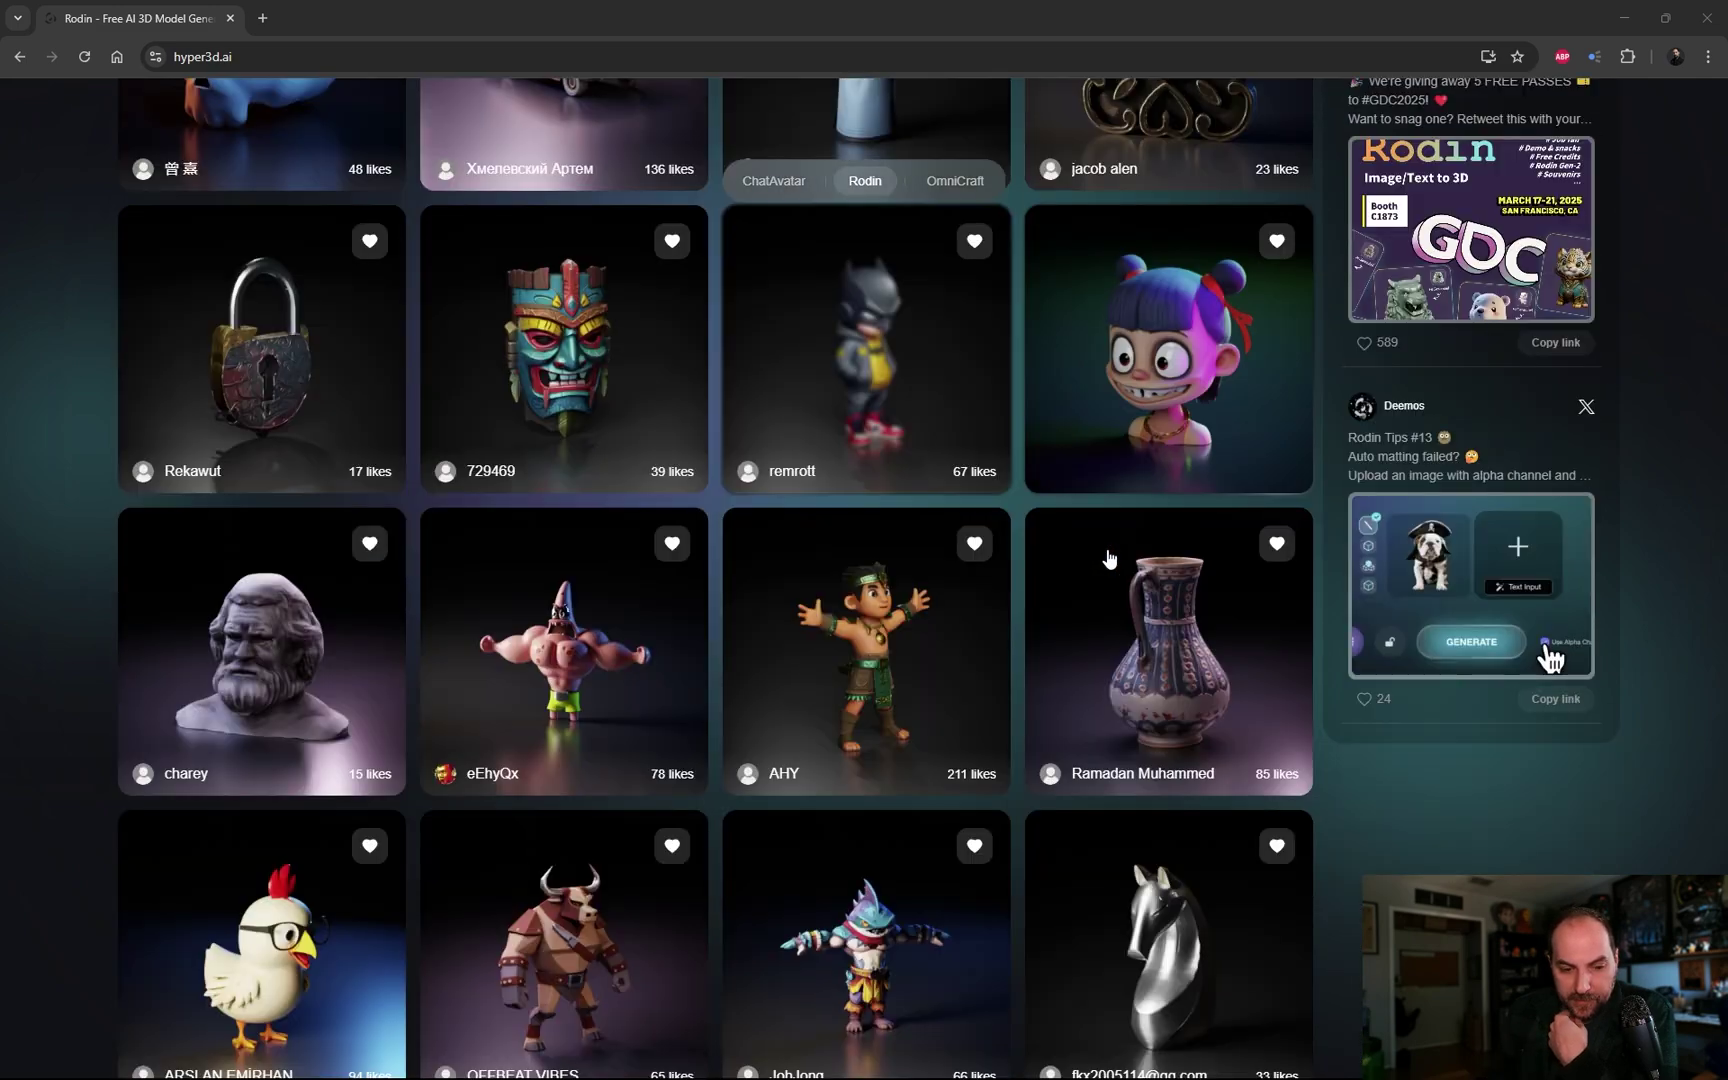
pyautogui.scroll(-1, 1108, 558)
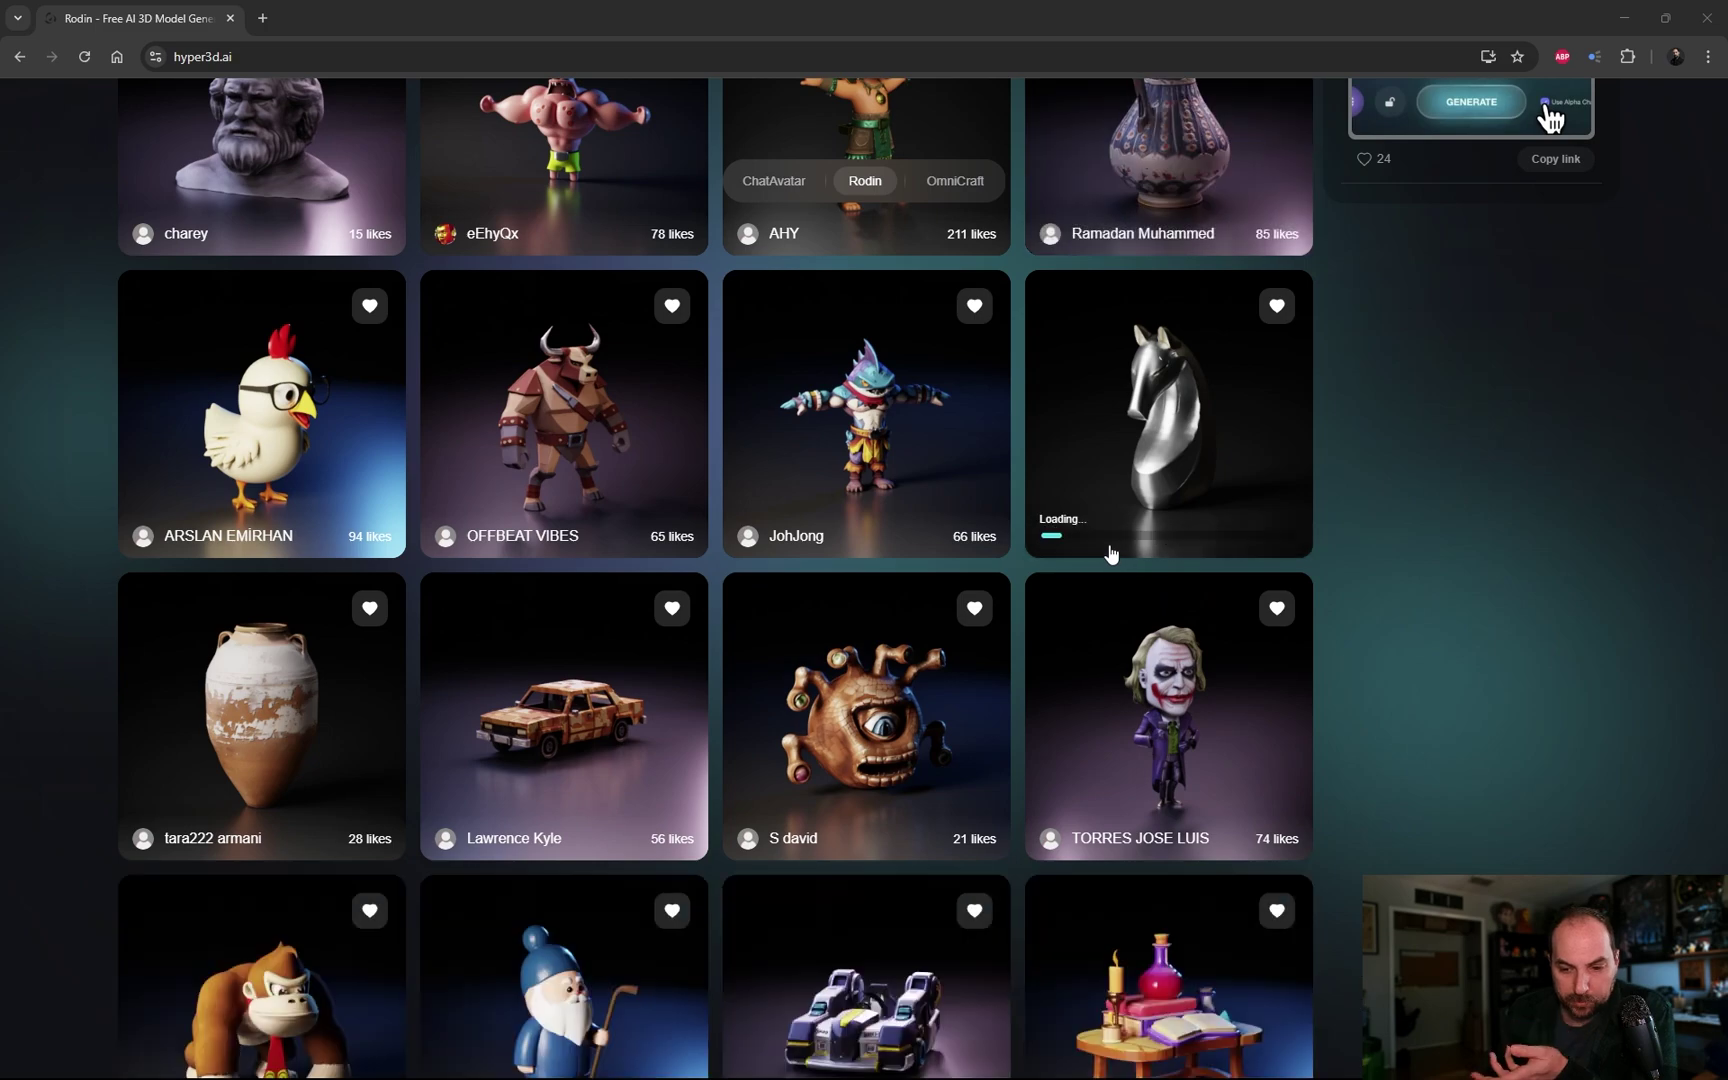
pyautogui.scroll(20, 1110, 558)
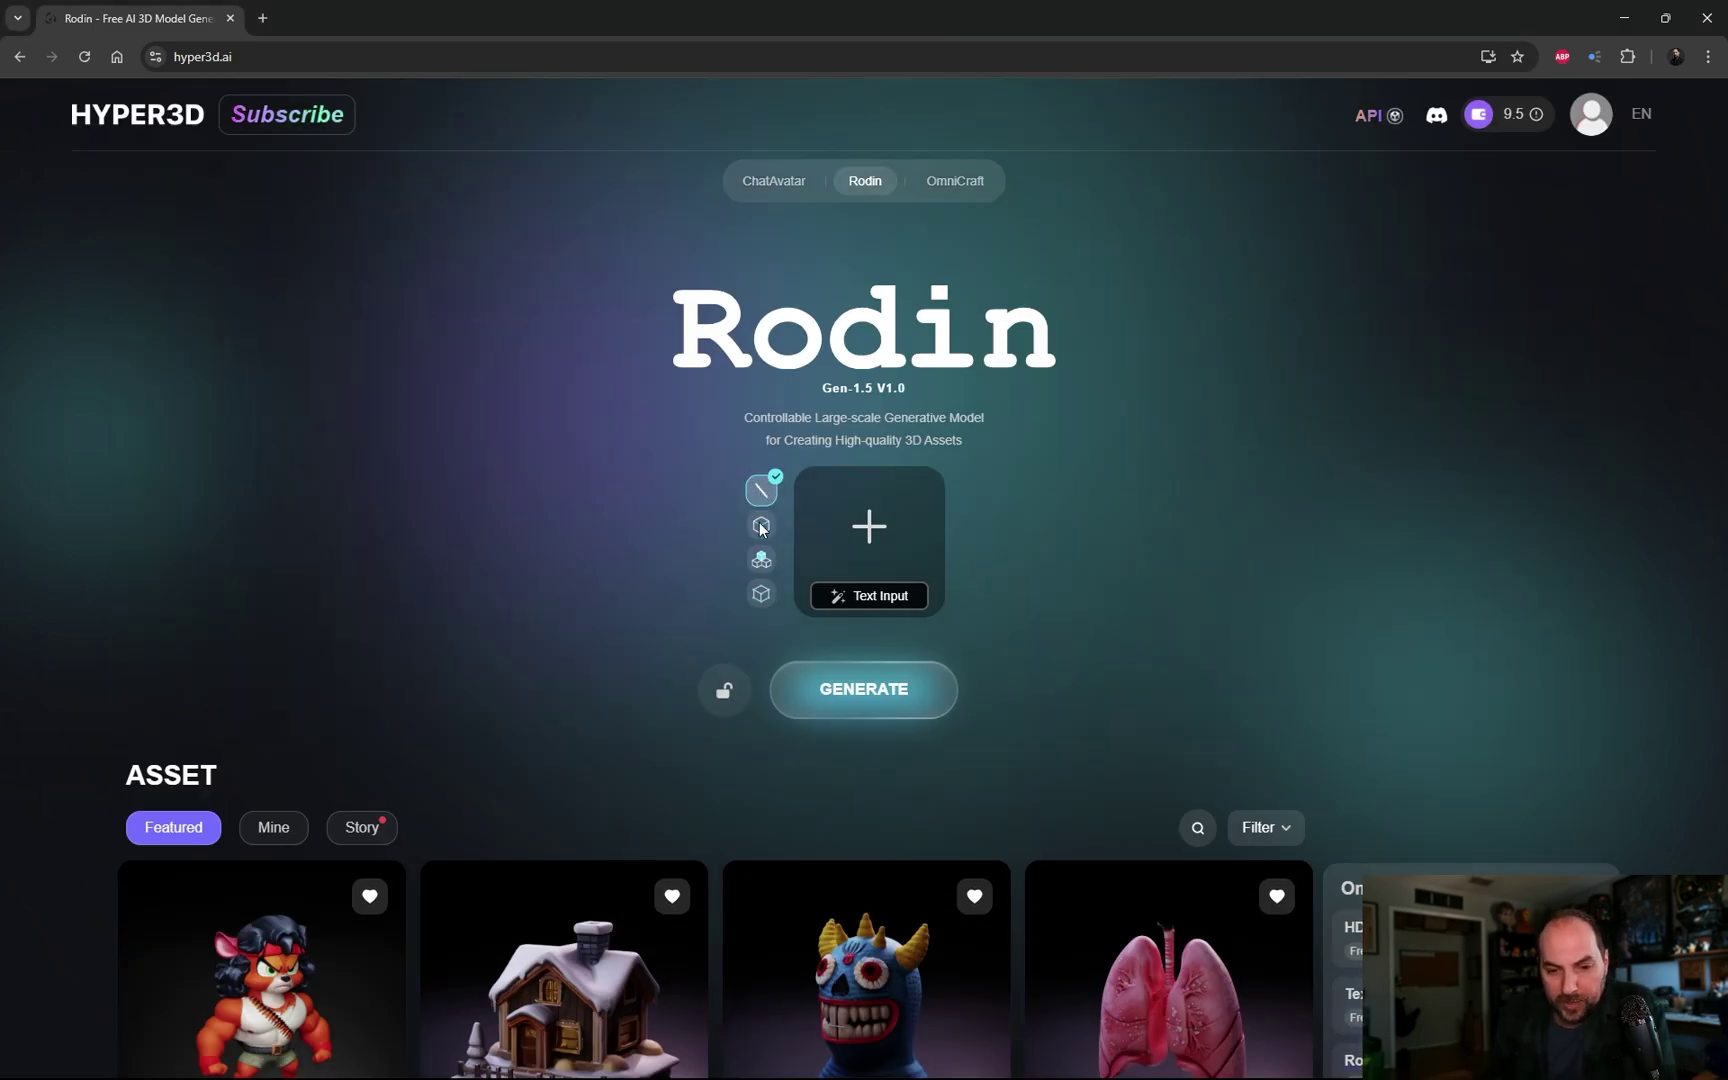
# Step: Examine the single-image, multi-view and fusion input examples and the Bounding Box, Voxel and Point Cloud ControlNet modes, leaving no ControlNet selected
pyautogui.click(762, 559)
pyautogui.click(701, 490)
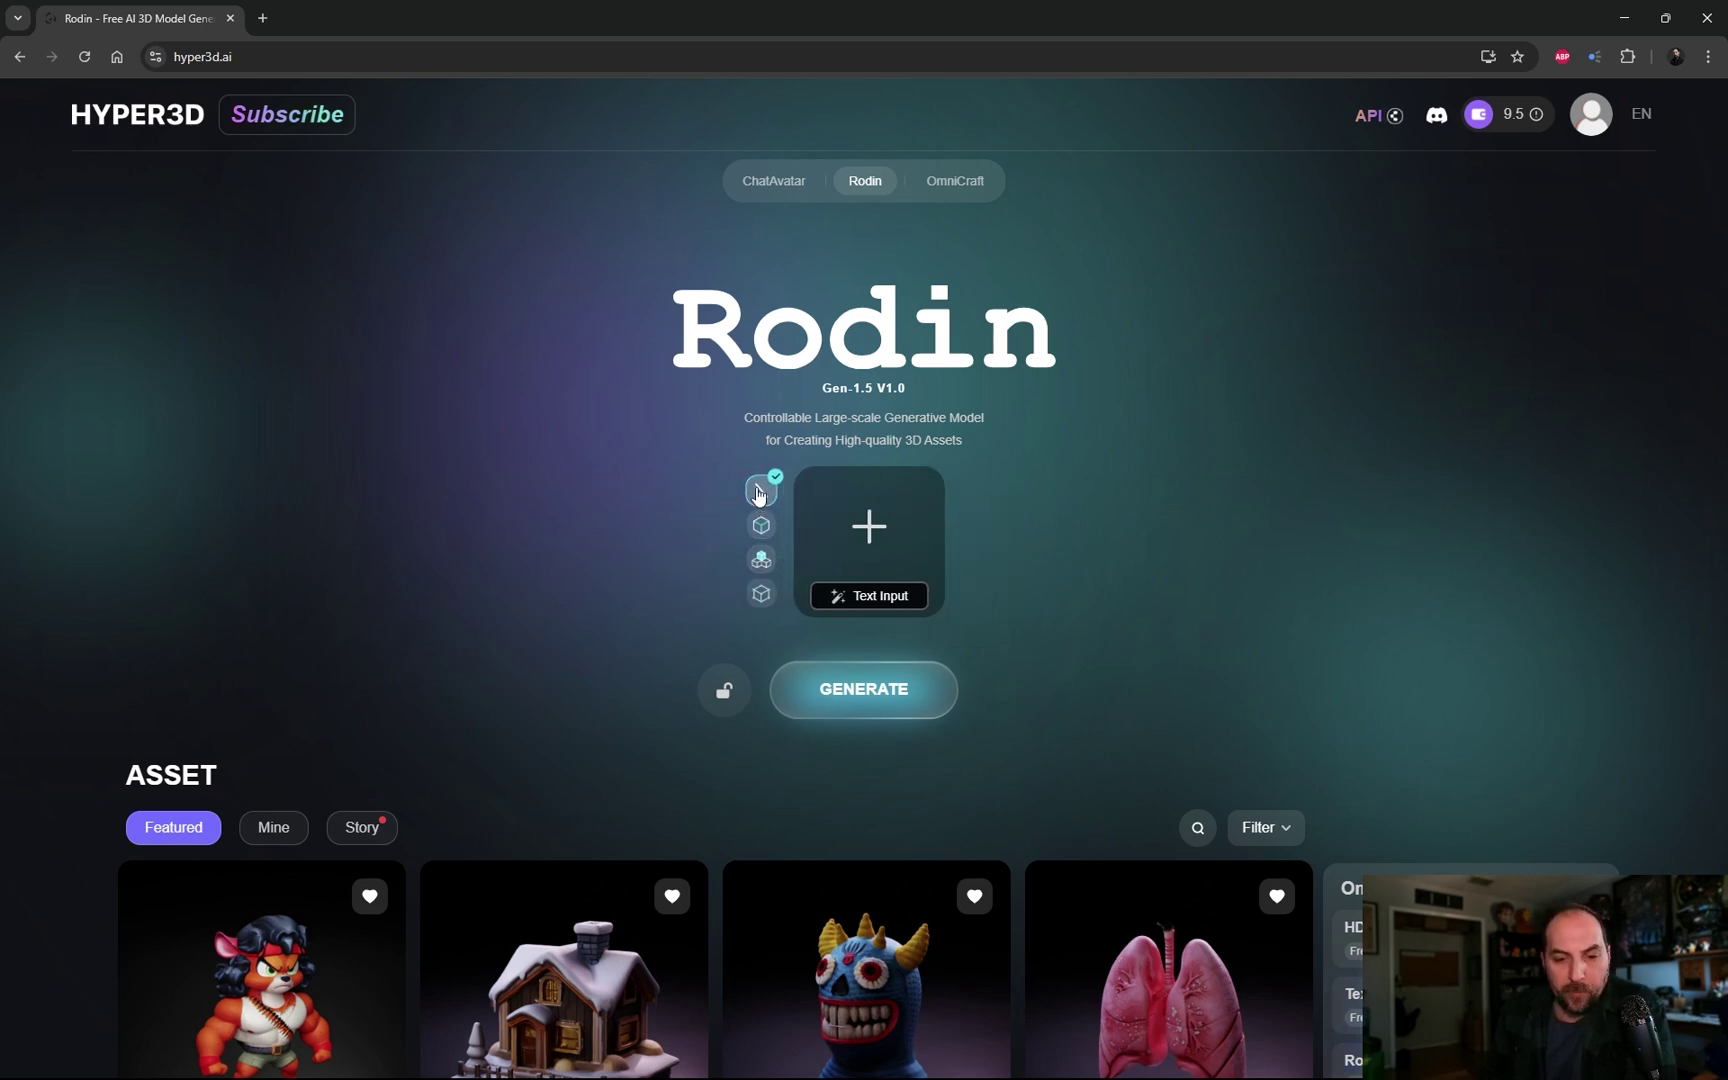
pyautogui.moveTo(865, 507)
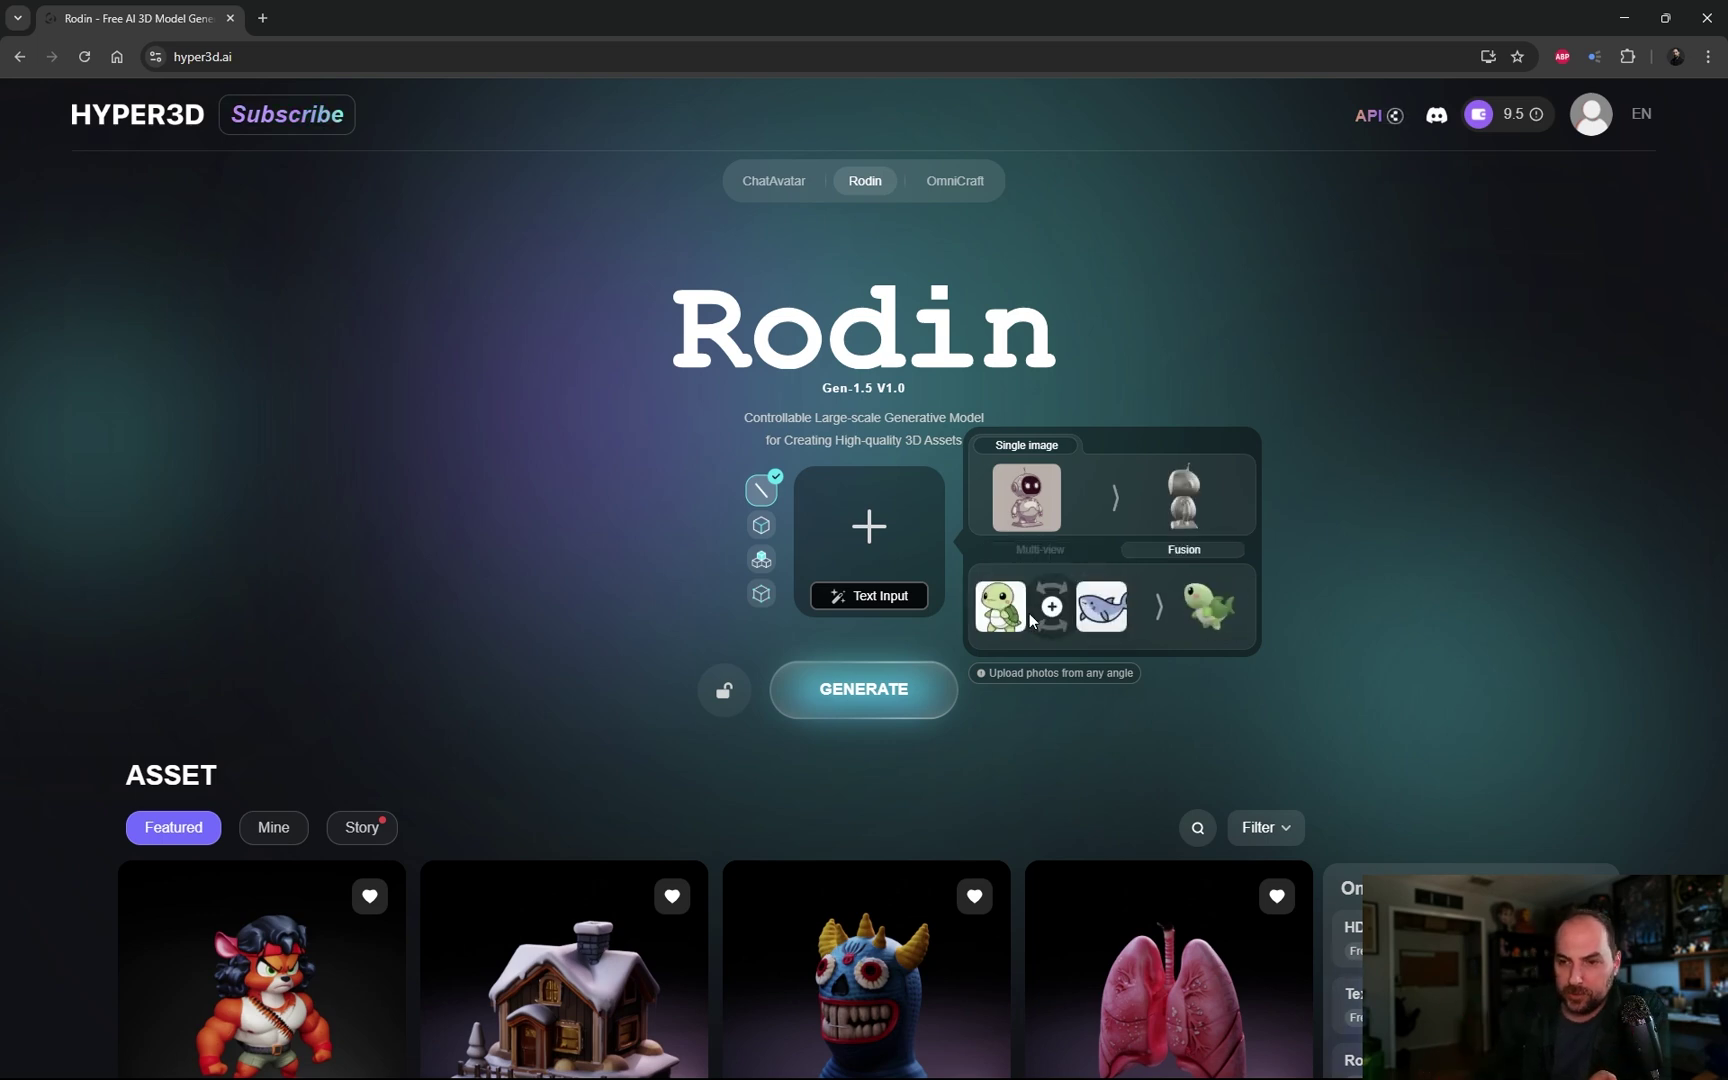
pyautogui.click(1494, 132)
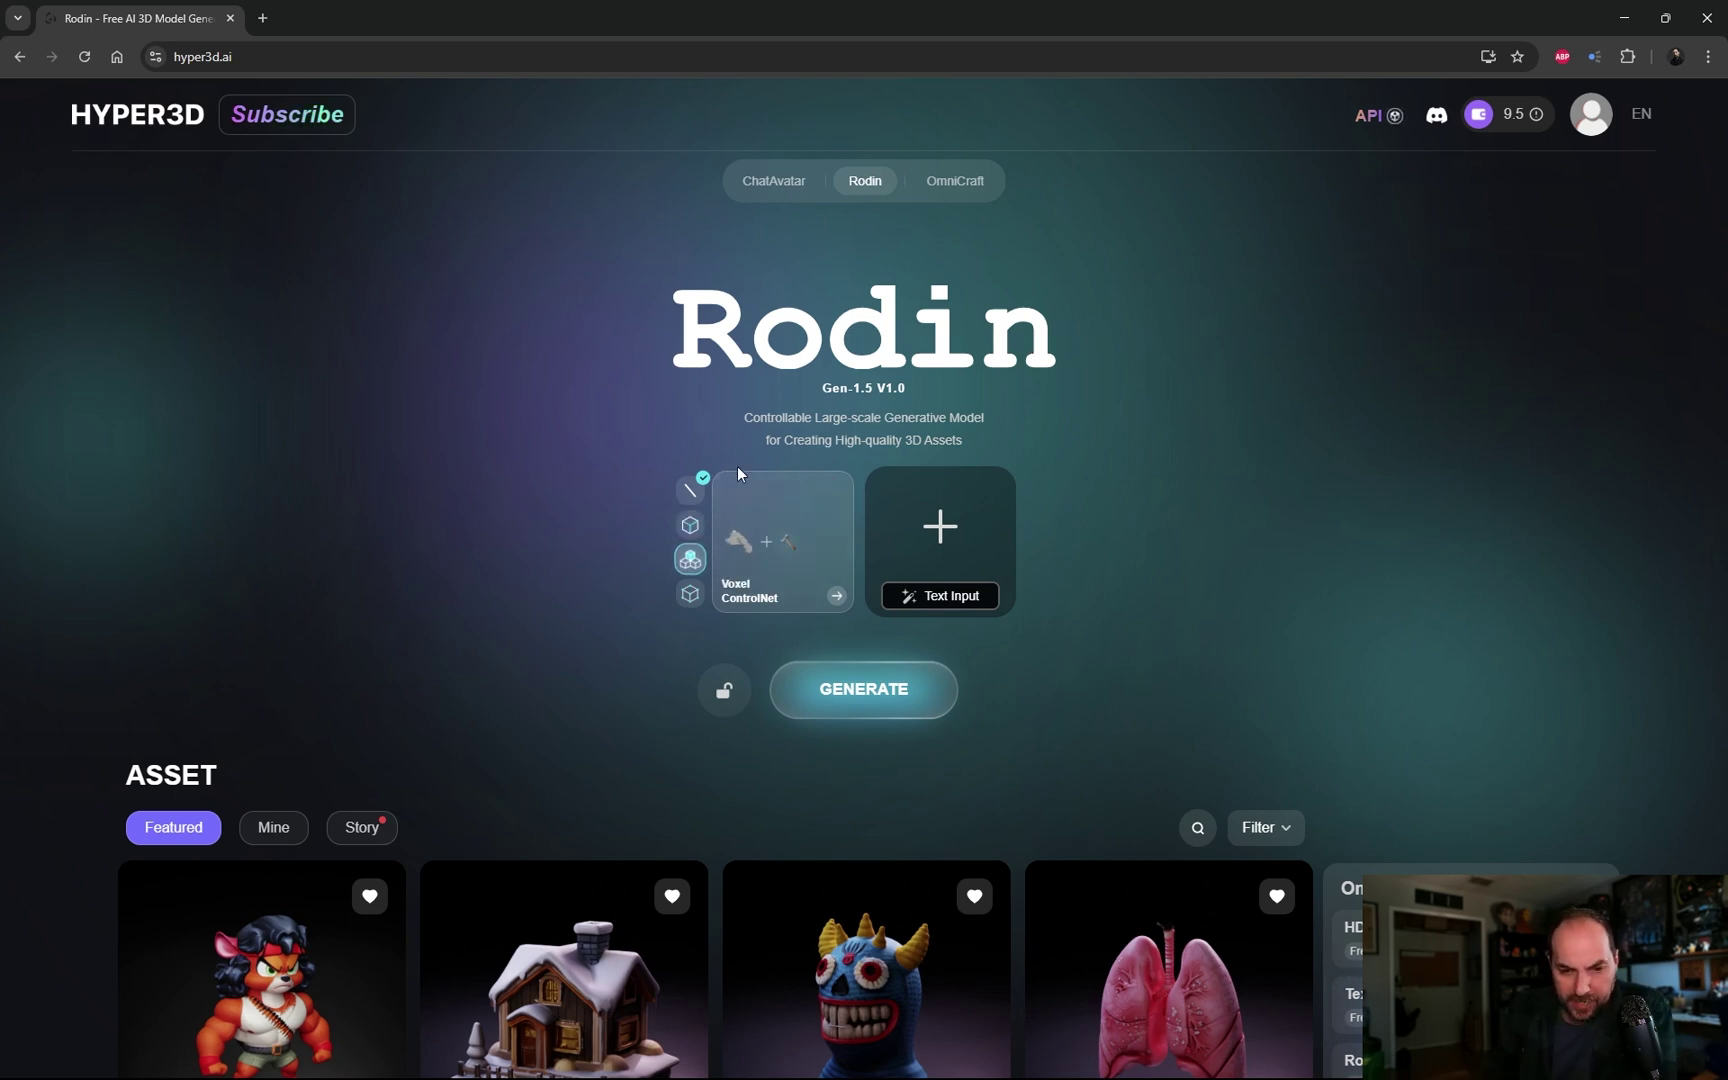
pyautogui.click(691, 505)
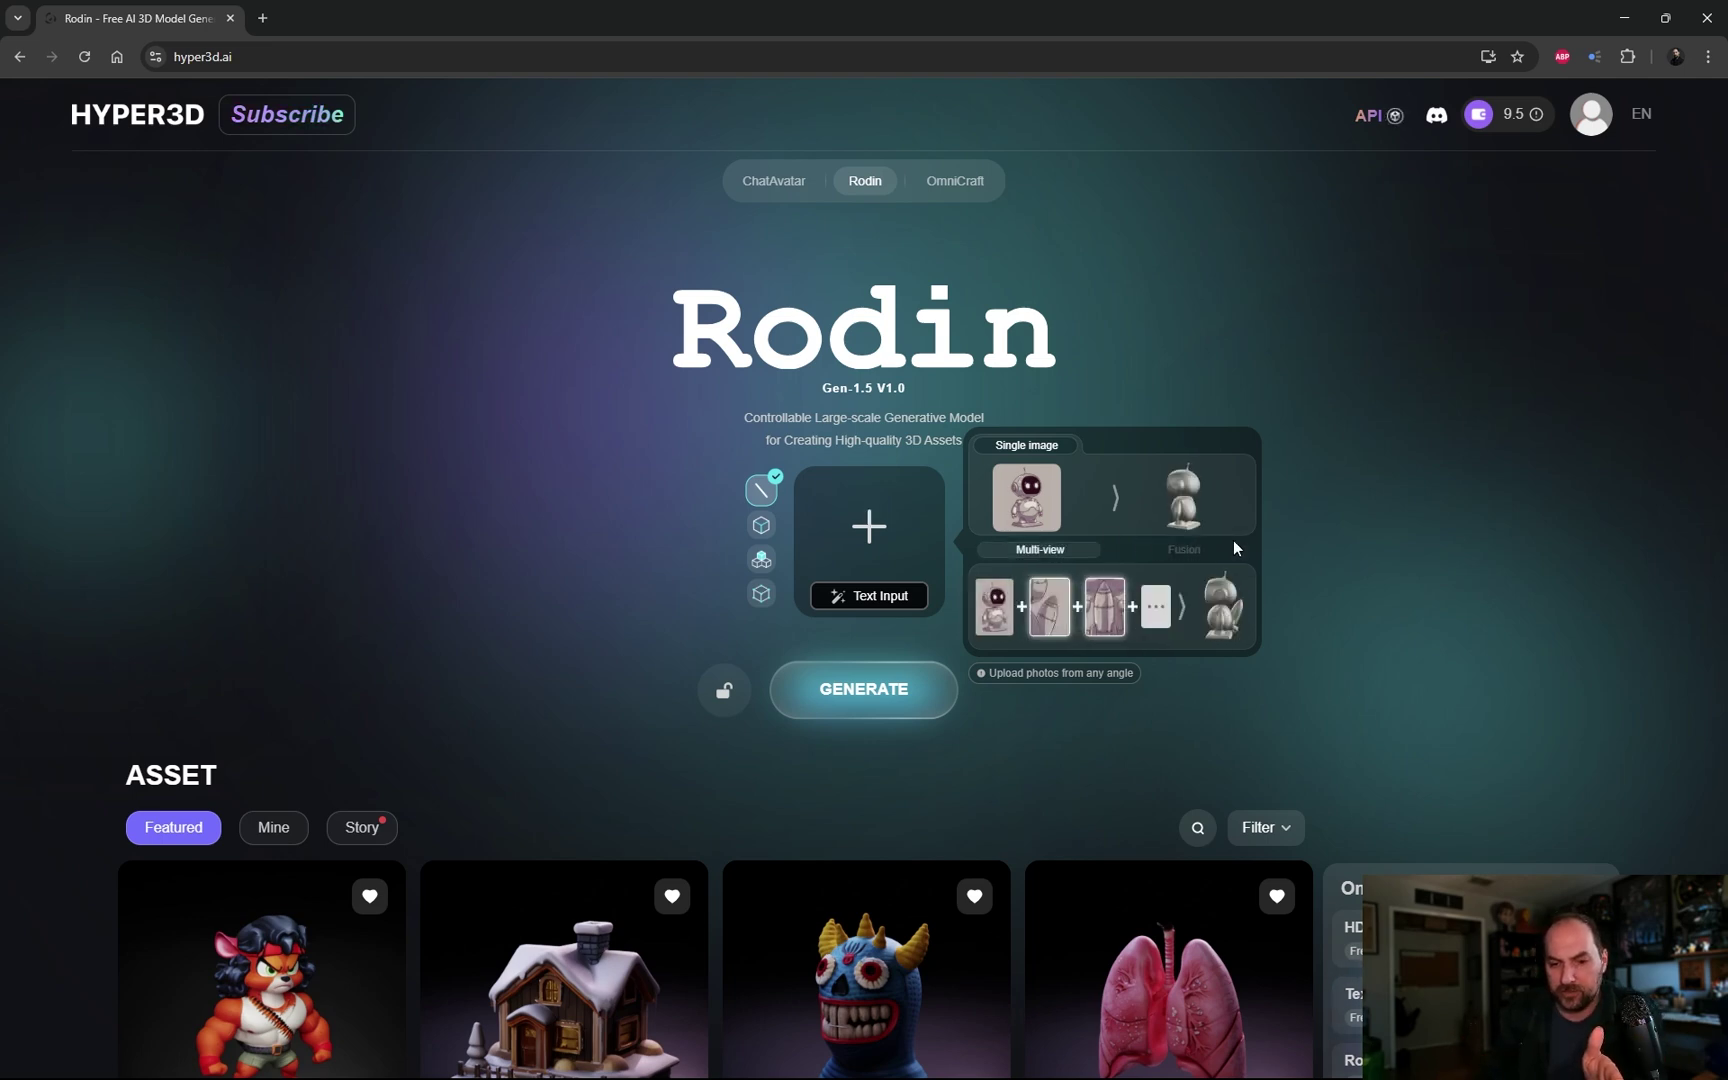
pyautogui.click(1188, 550)
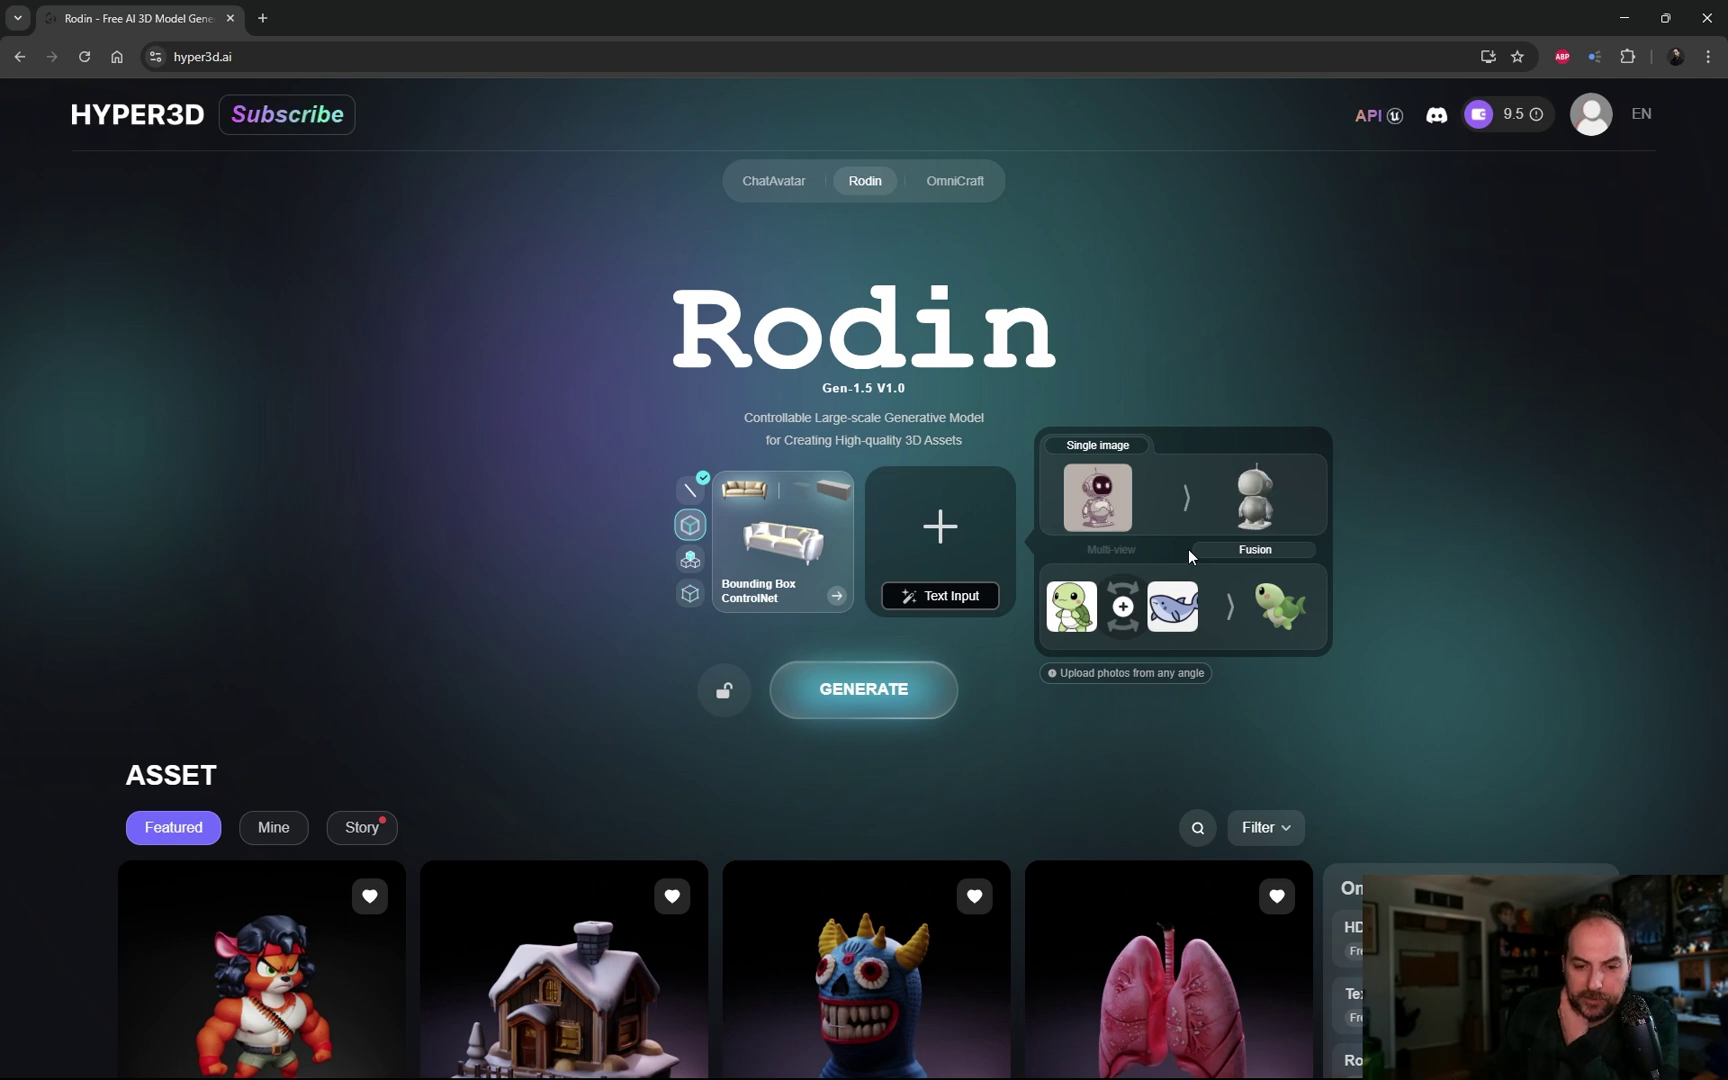
pyautogui.click(691, 525)
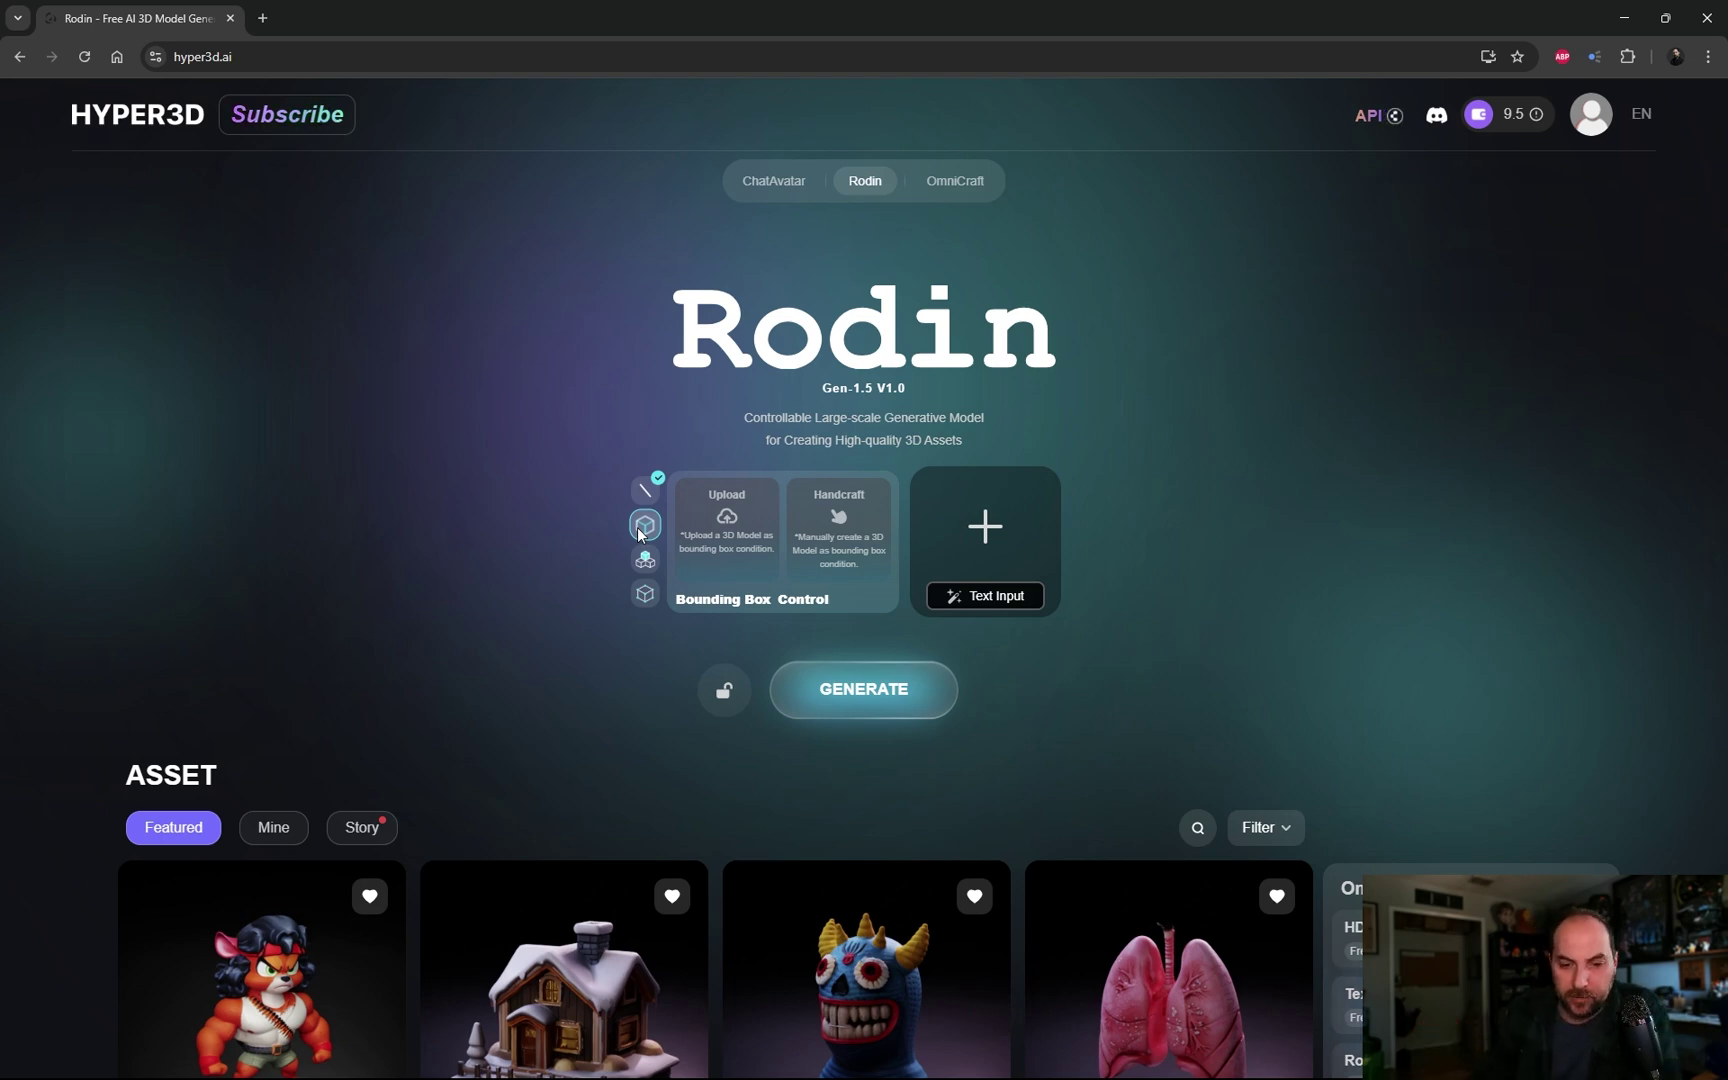
pyautogui.click(646, 561)
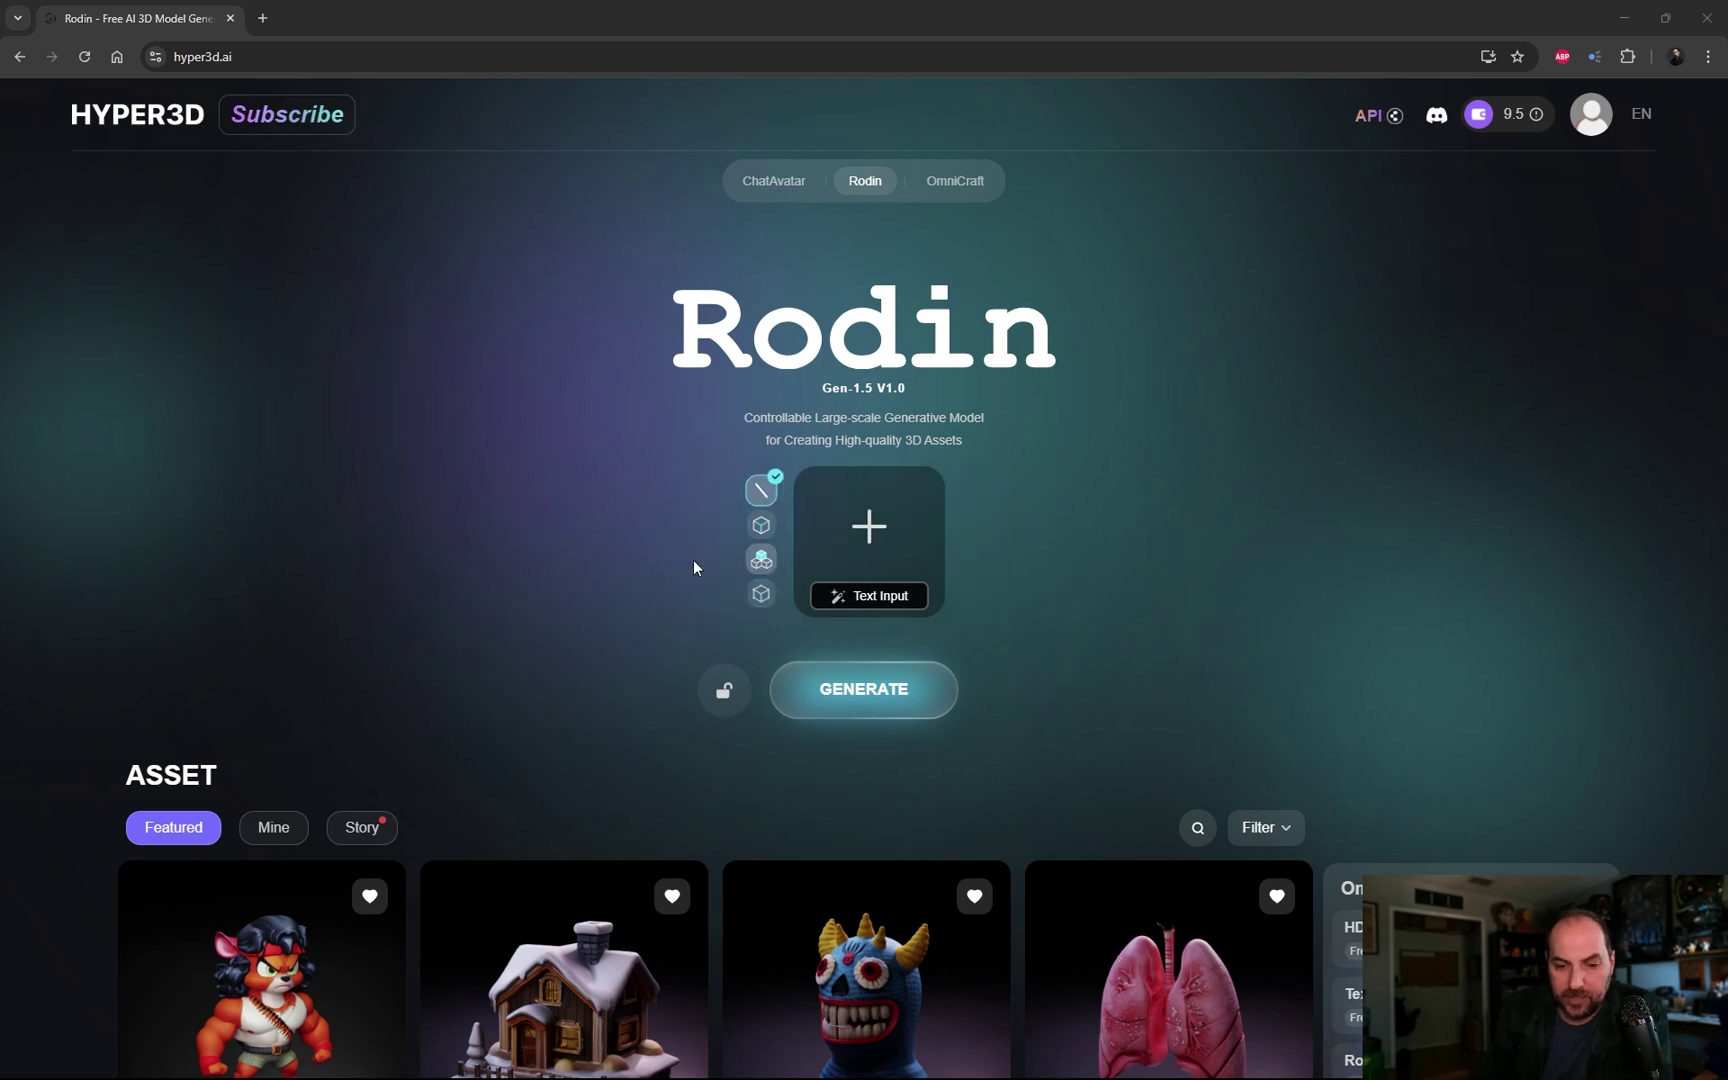
pyautogui.click(762, 560)
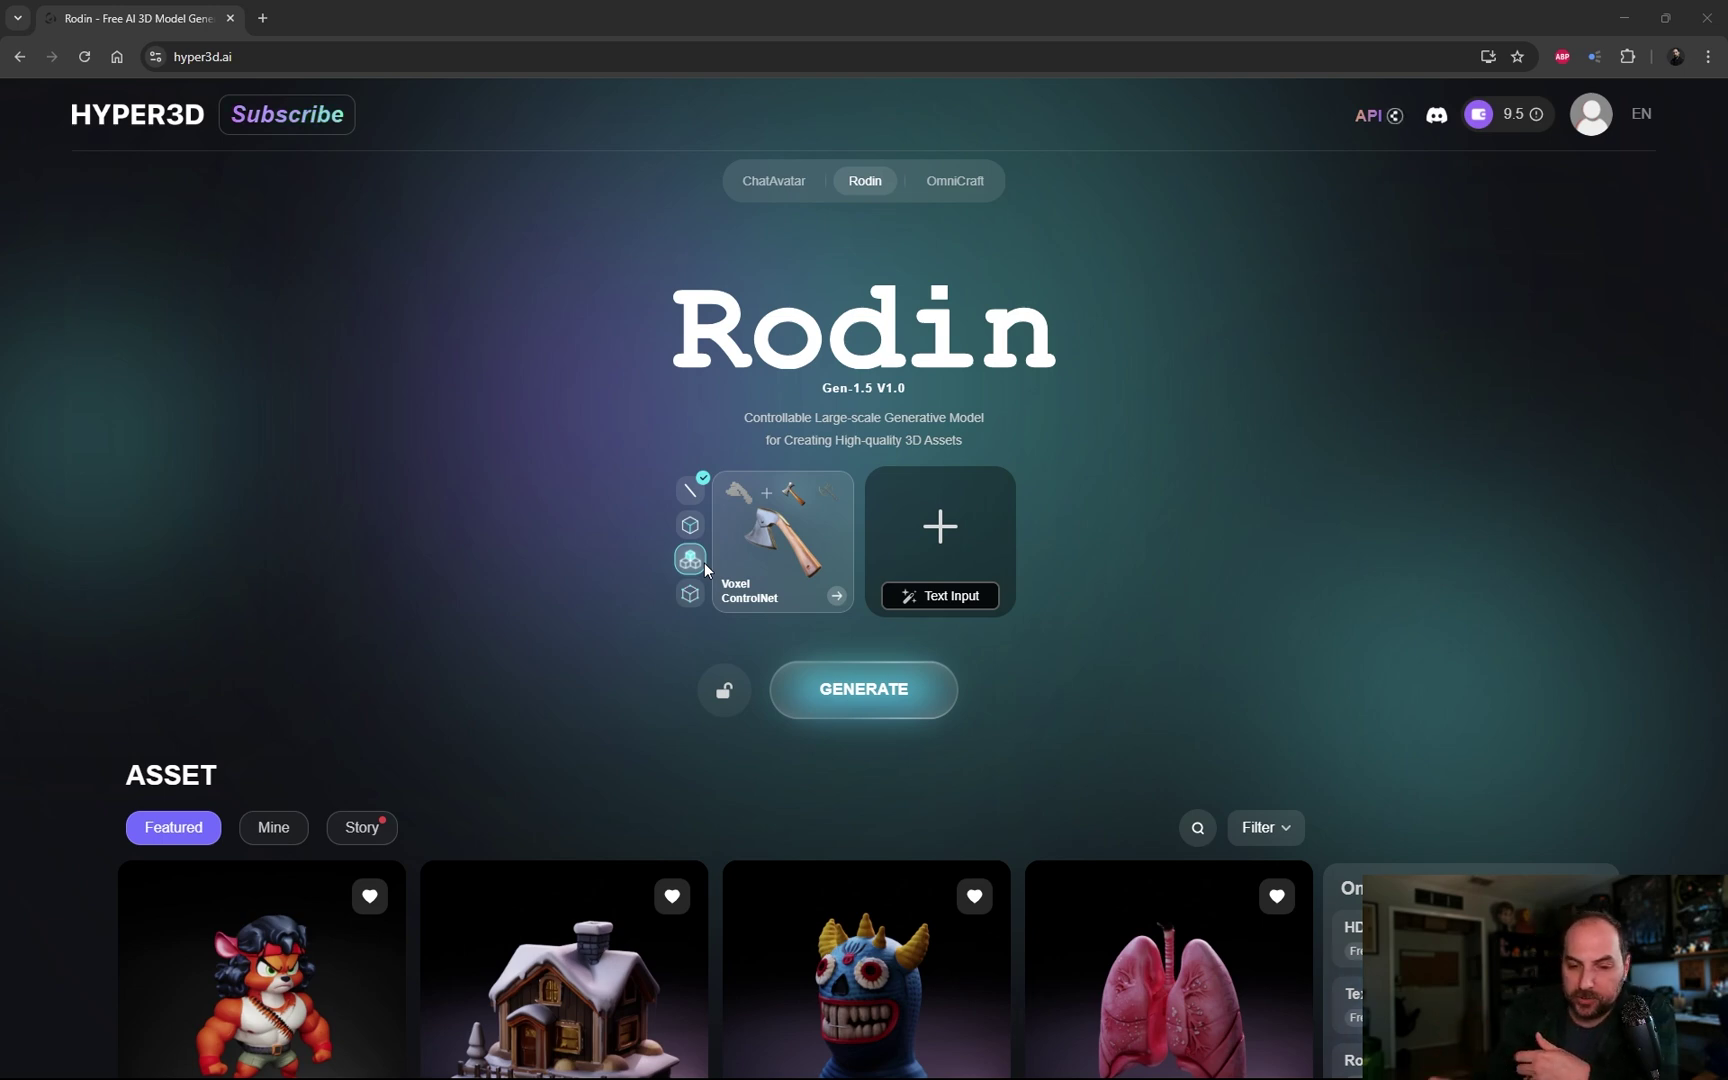
pyautogui.click(690, 594)
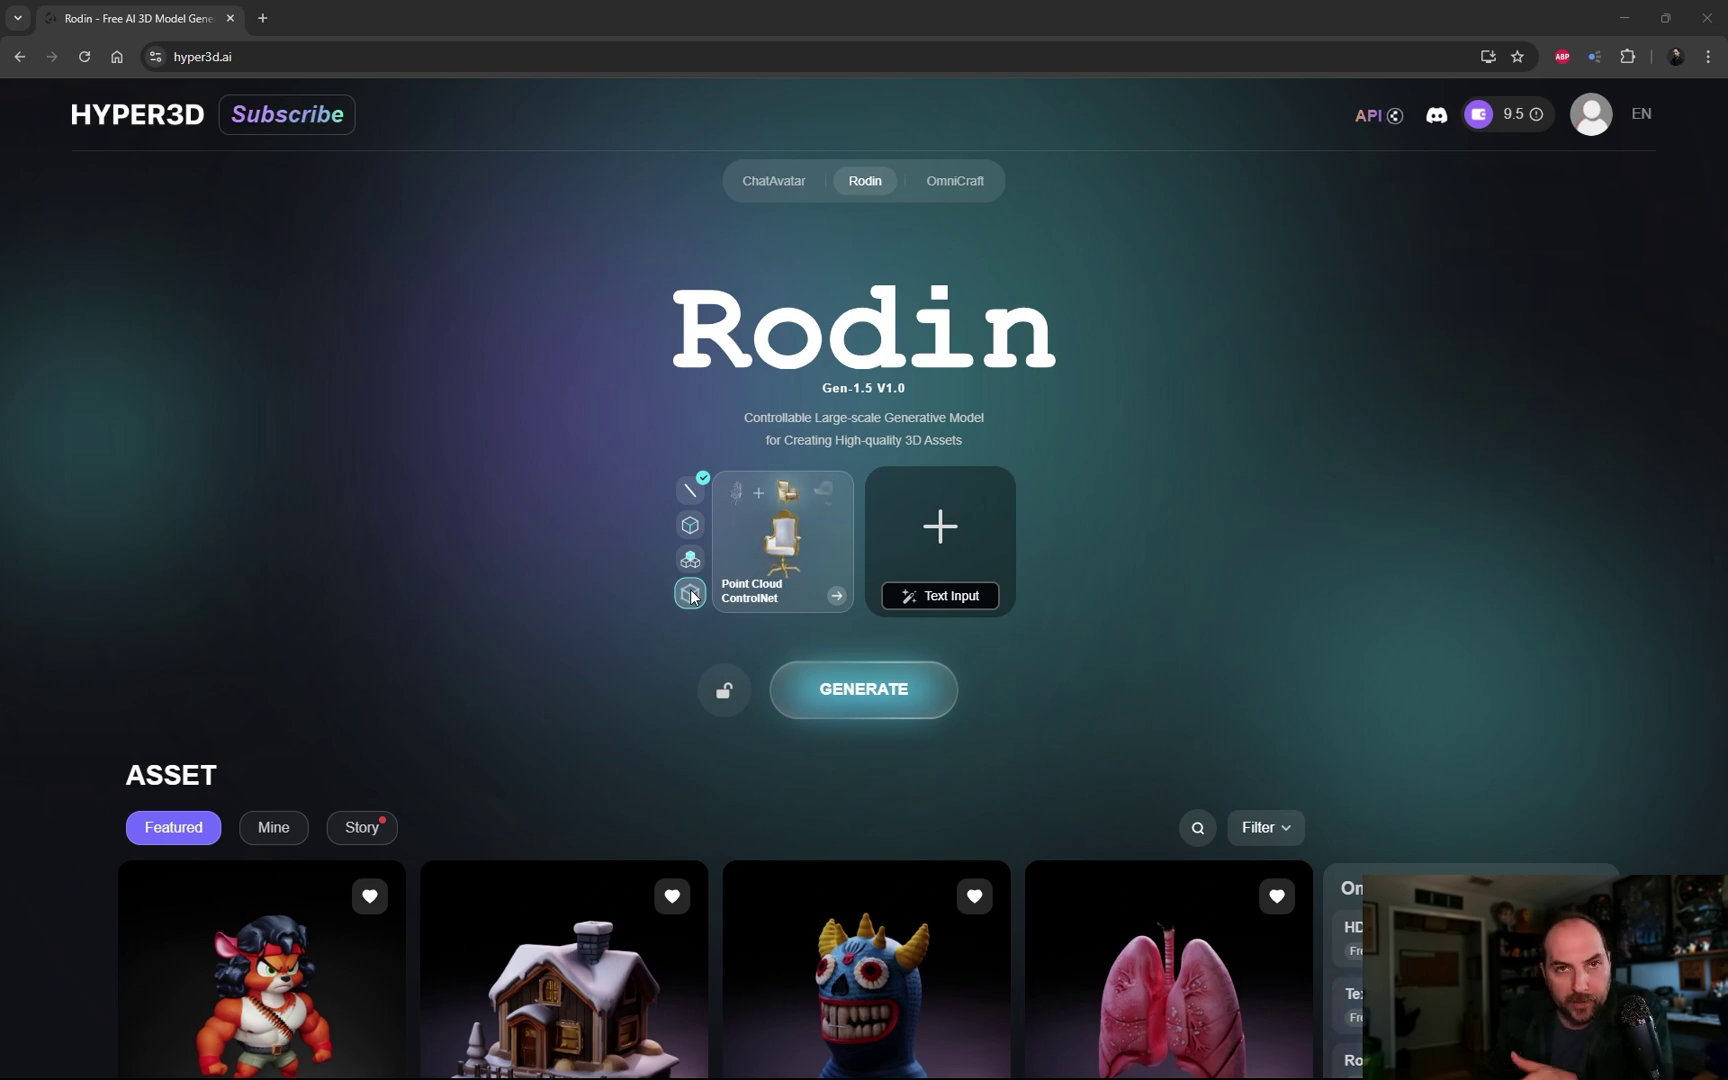
pyautogui.click(690, 595)
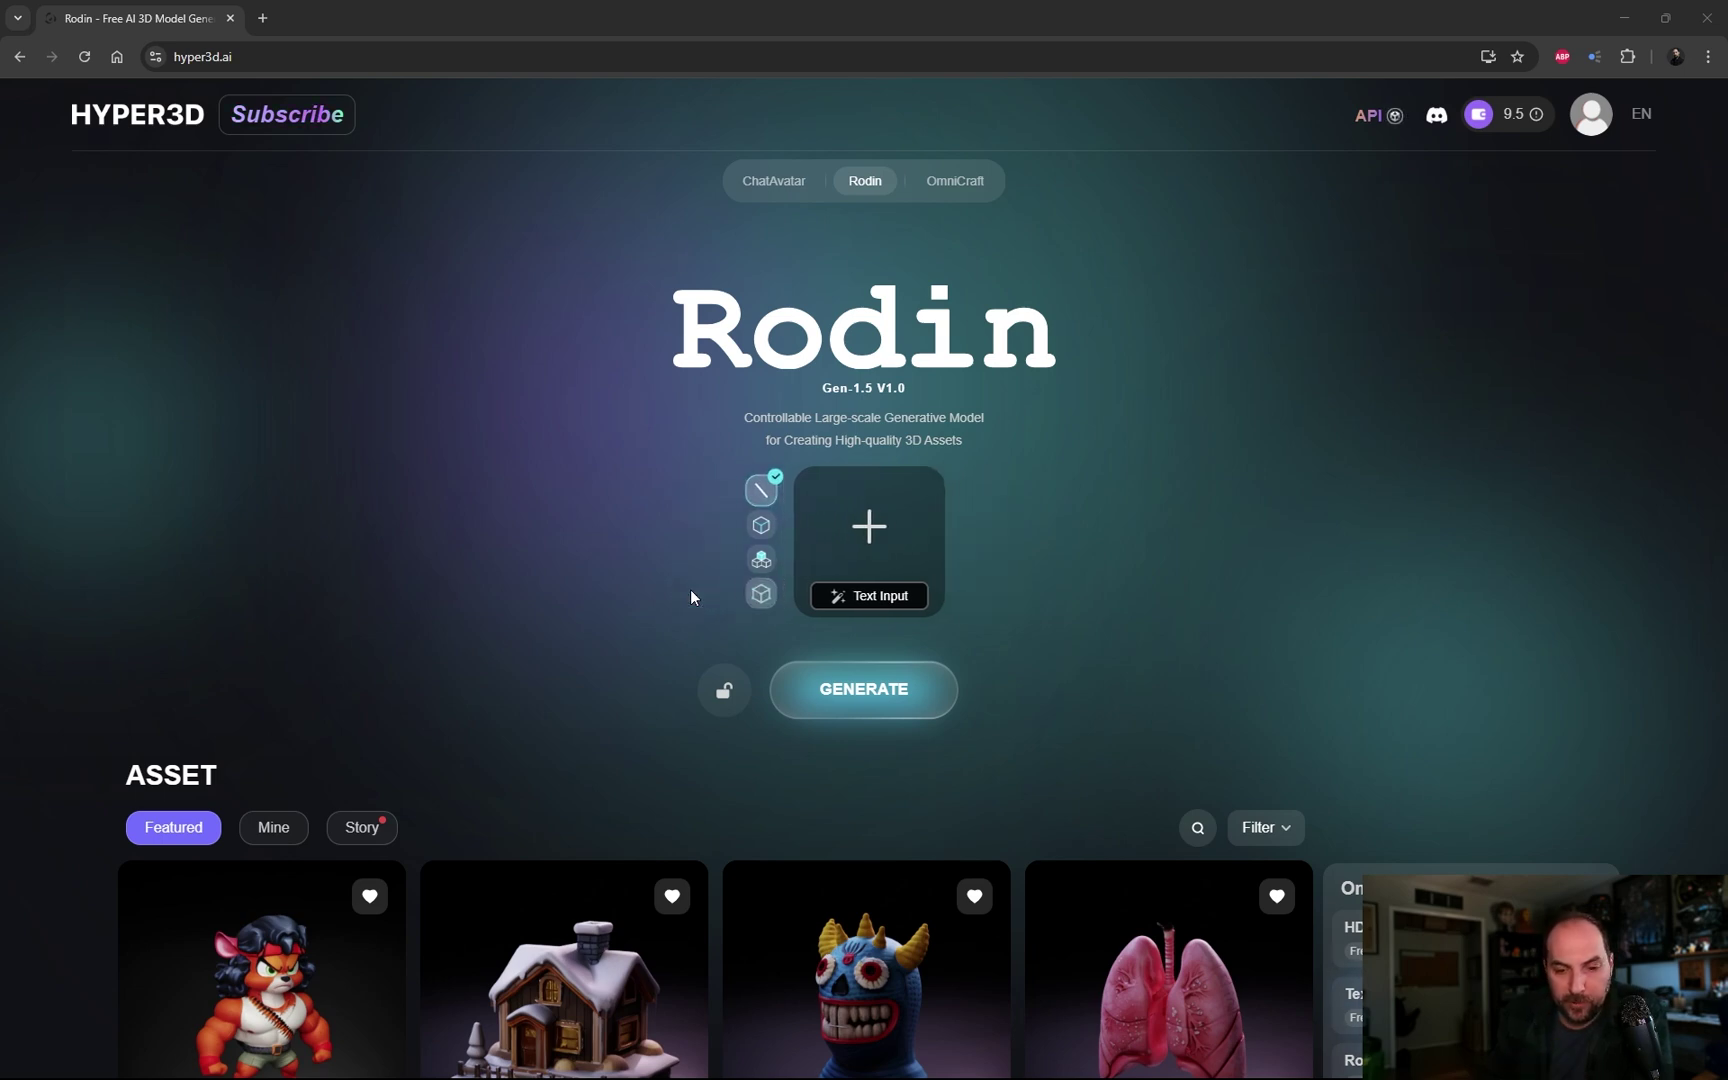
pyautogui.click(761, 497)
# Step: Upload the image of the painted bust with red eyes as generation input and enable Use Alpha Channel
pyautogui.moveTo(873, 479)
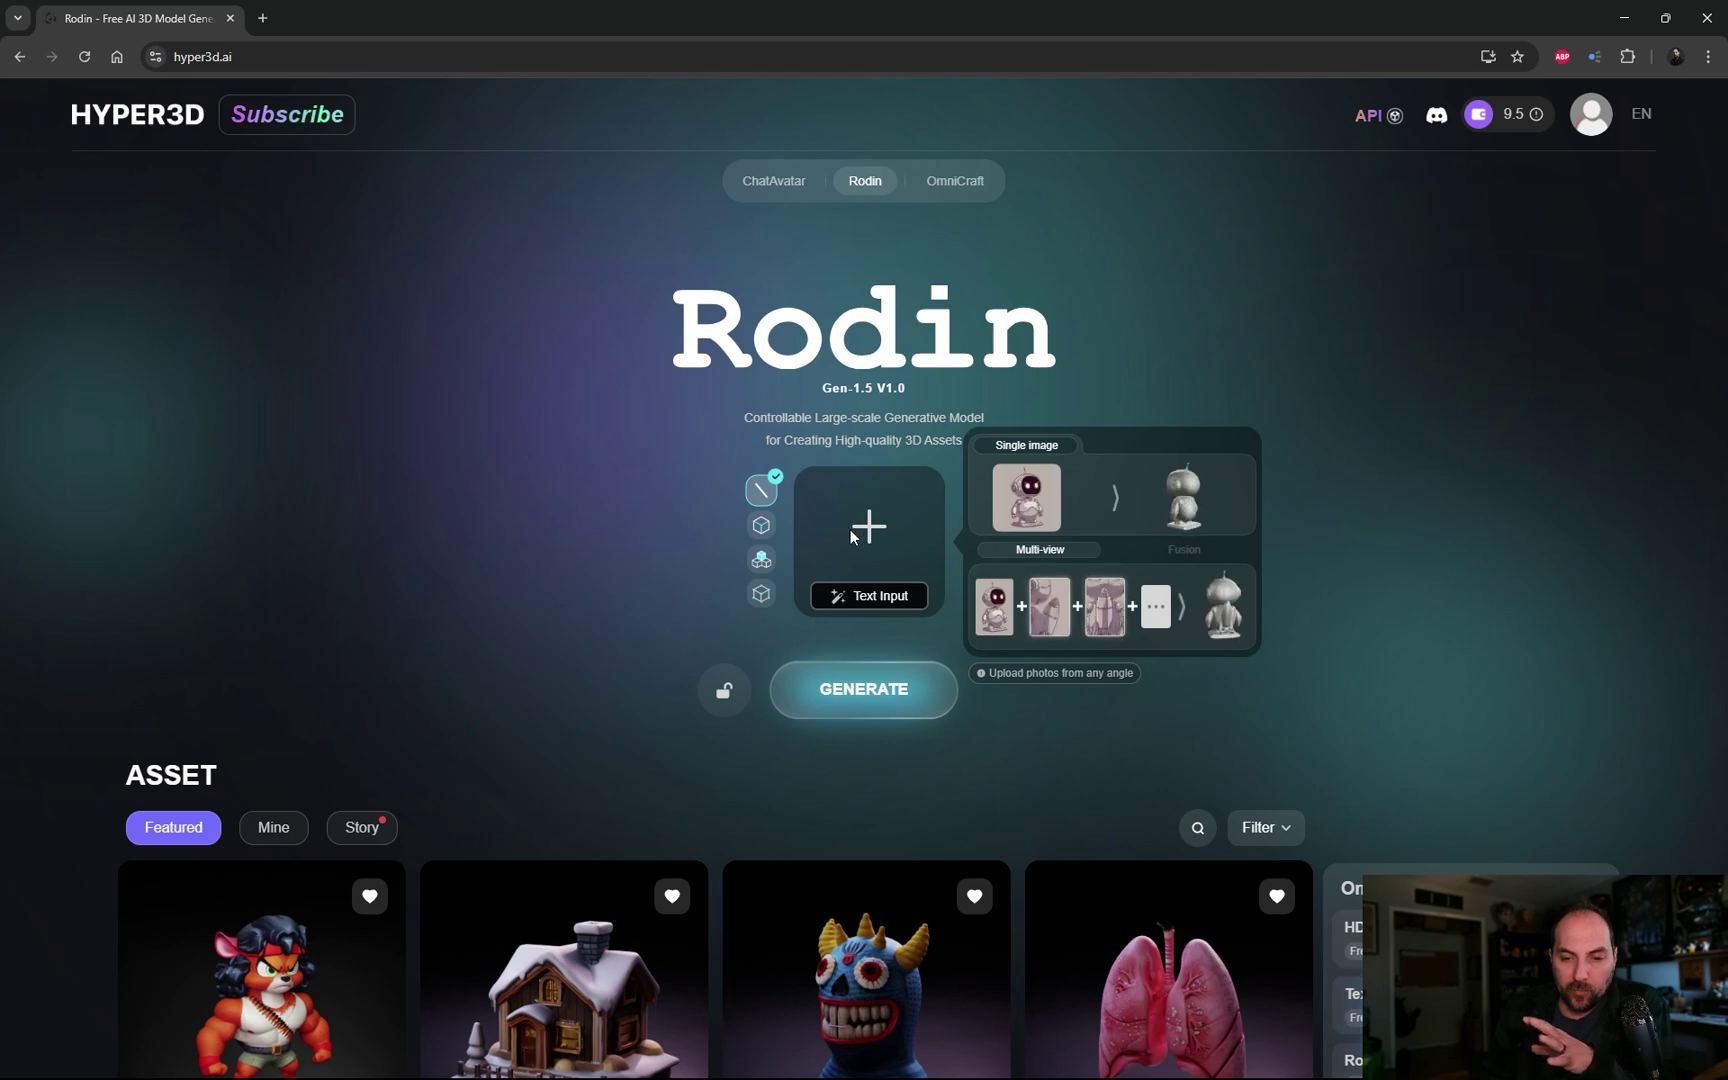
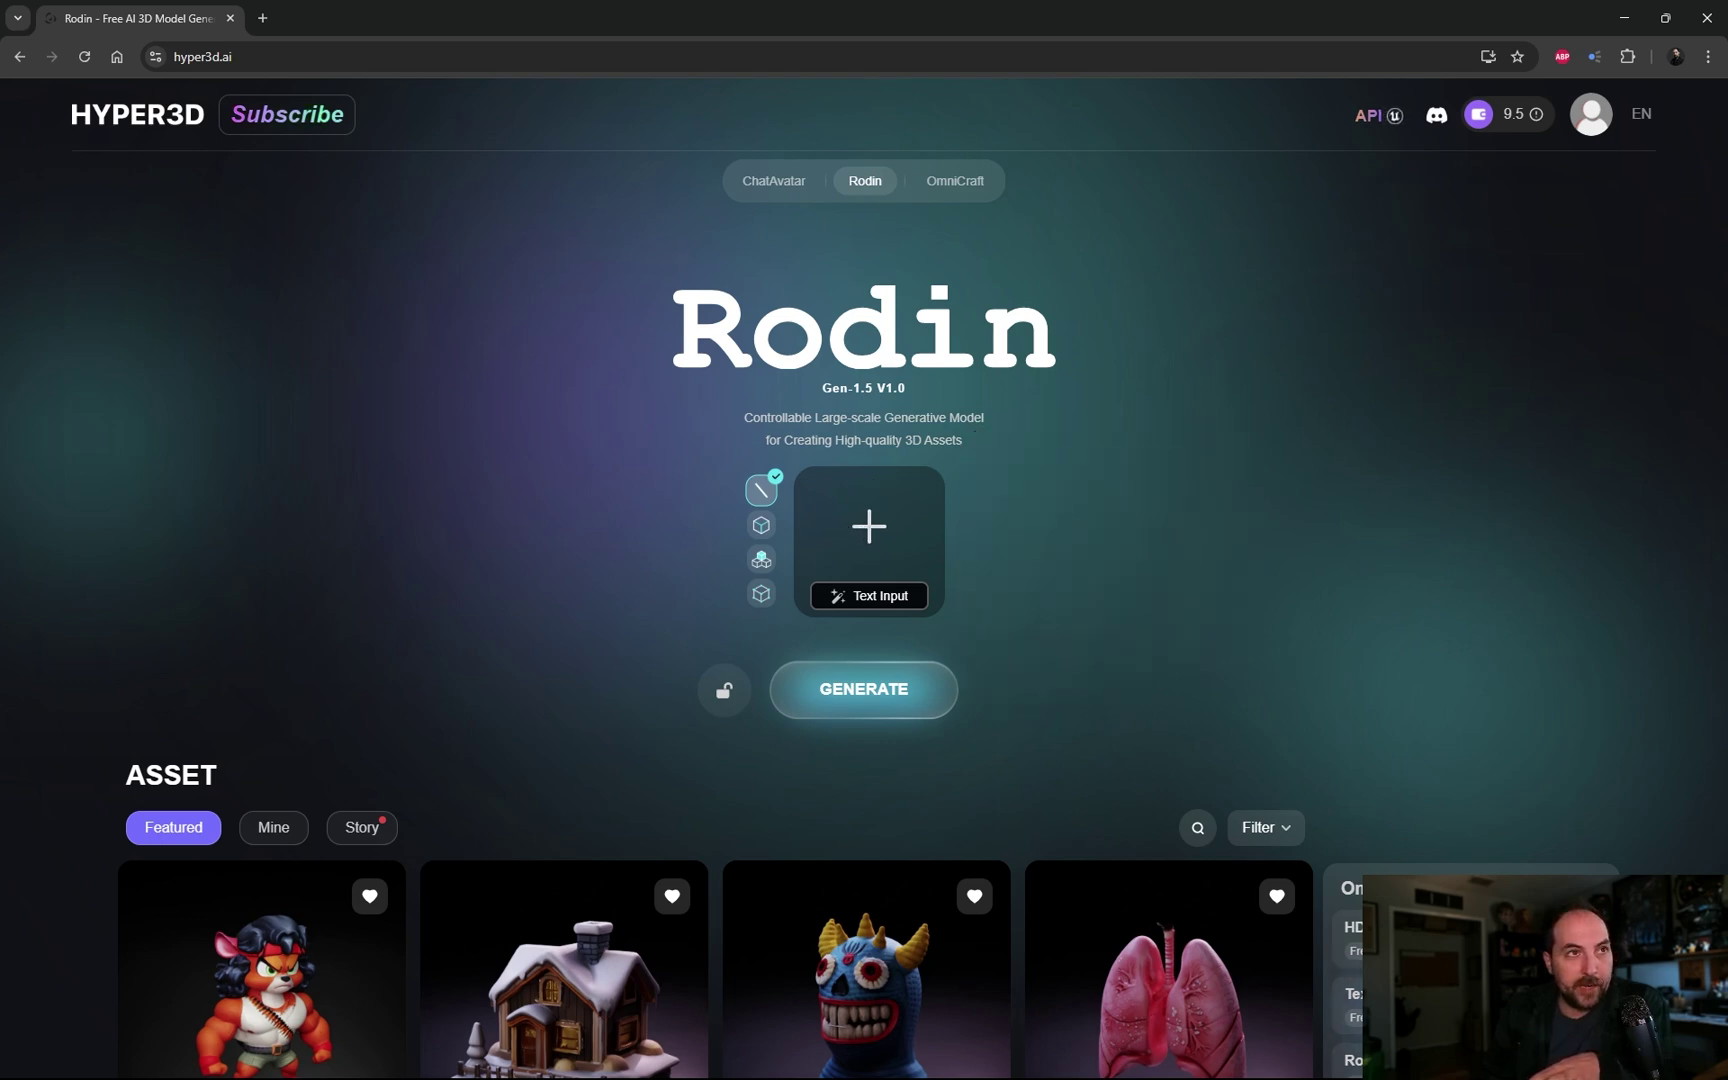
pyautogui.moveTo(715, 765); pyautogui.dragTo(859, 524)
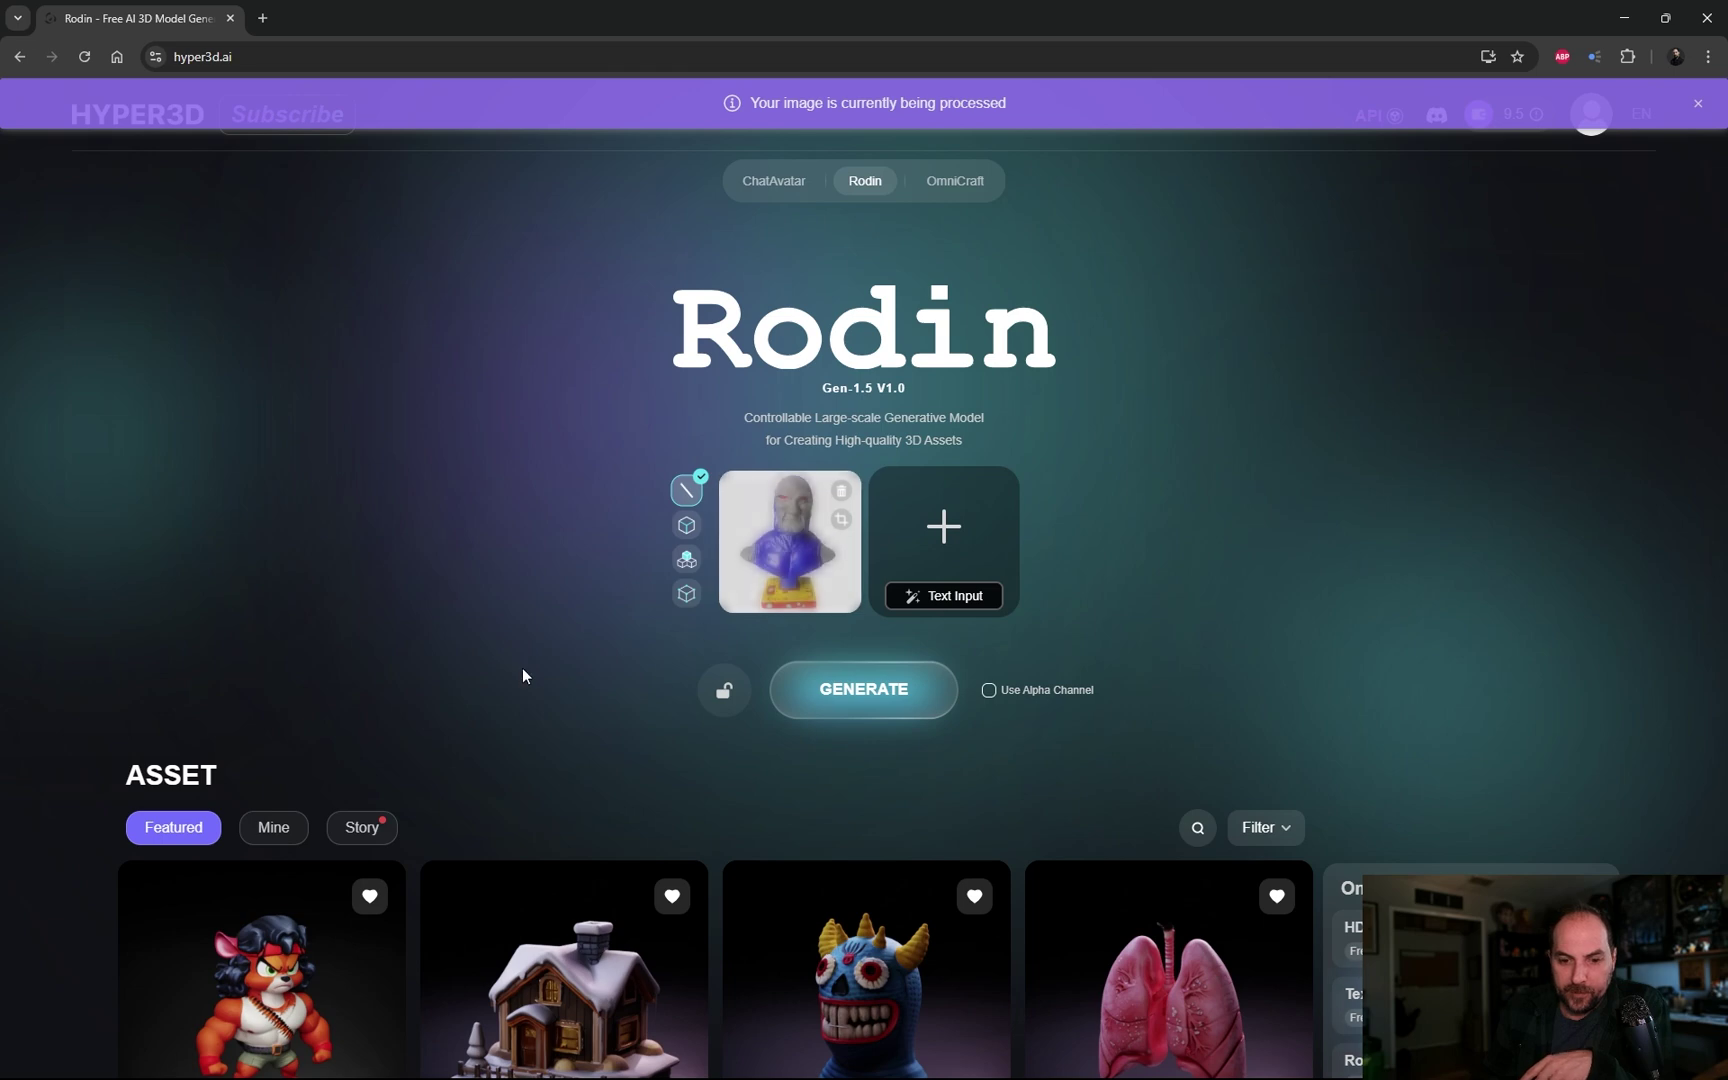
pyautogui.moveTo(790, 555)
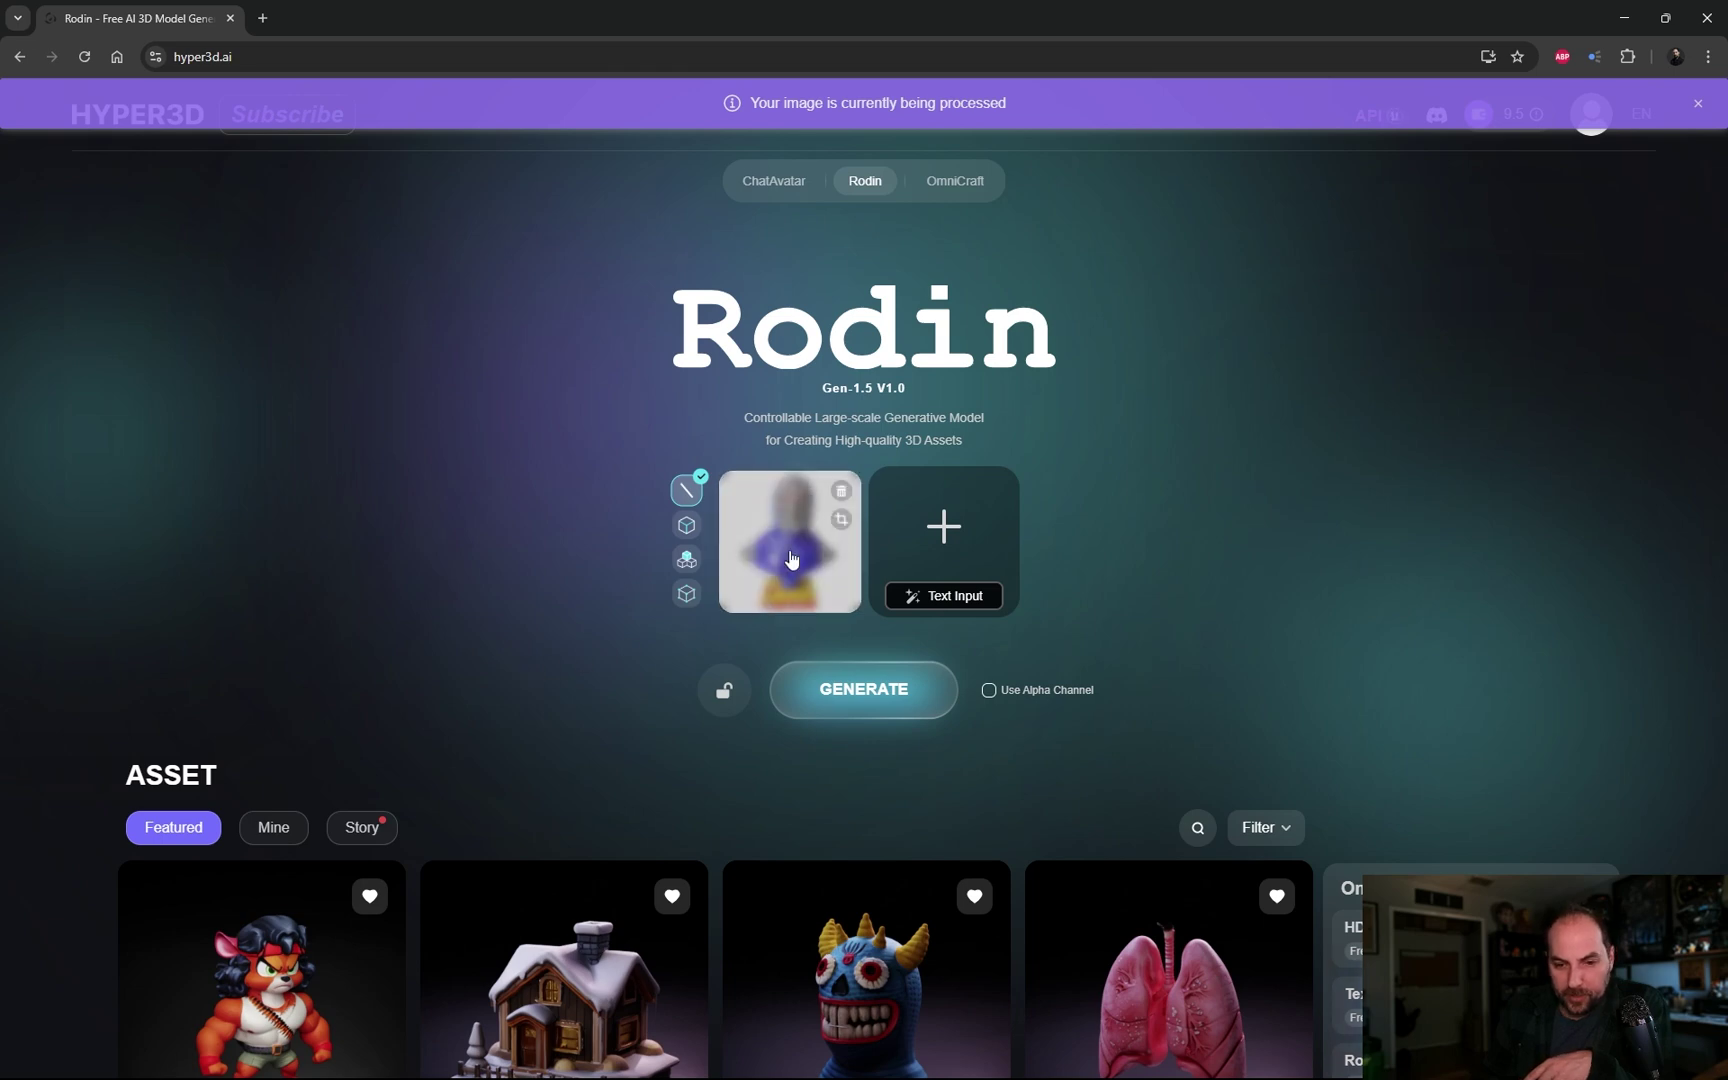
pyautogui.click(995, 694)
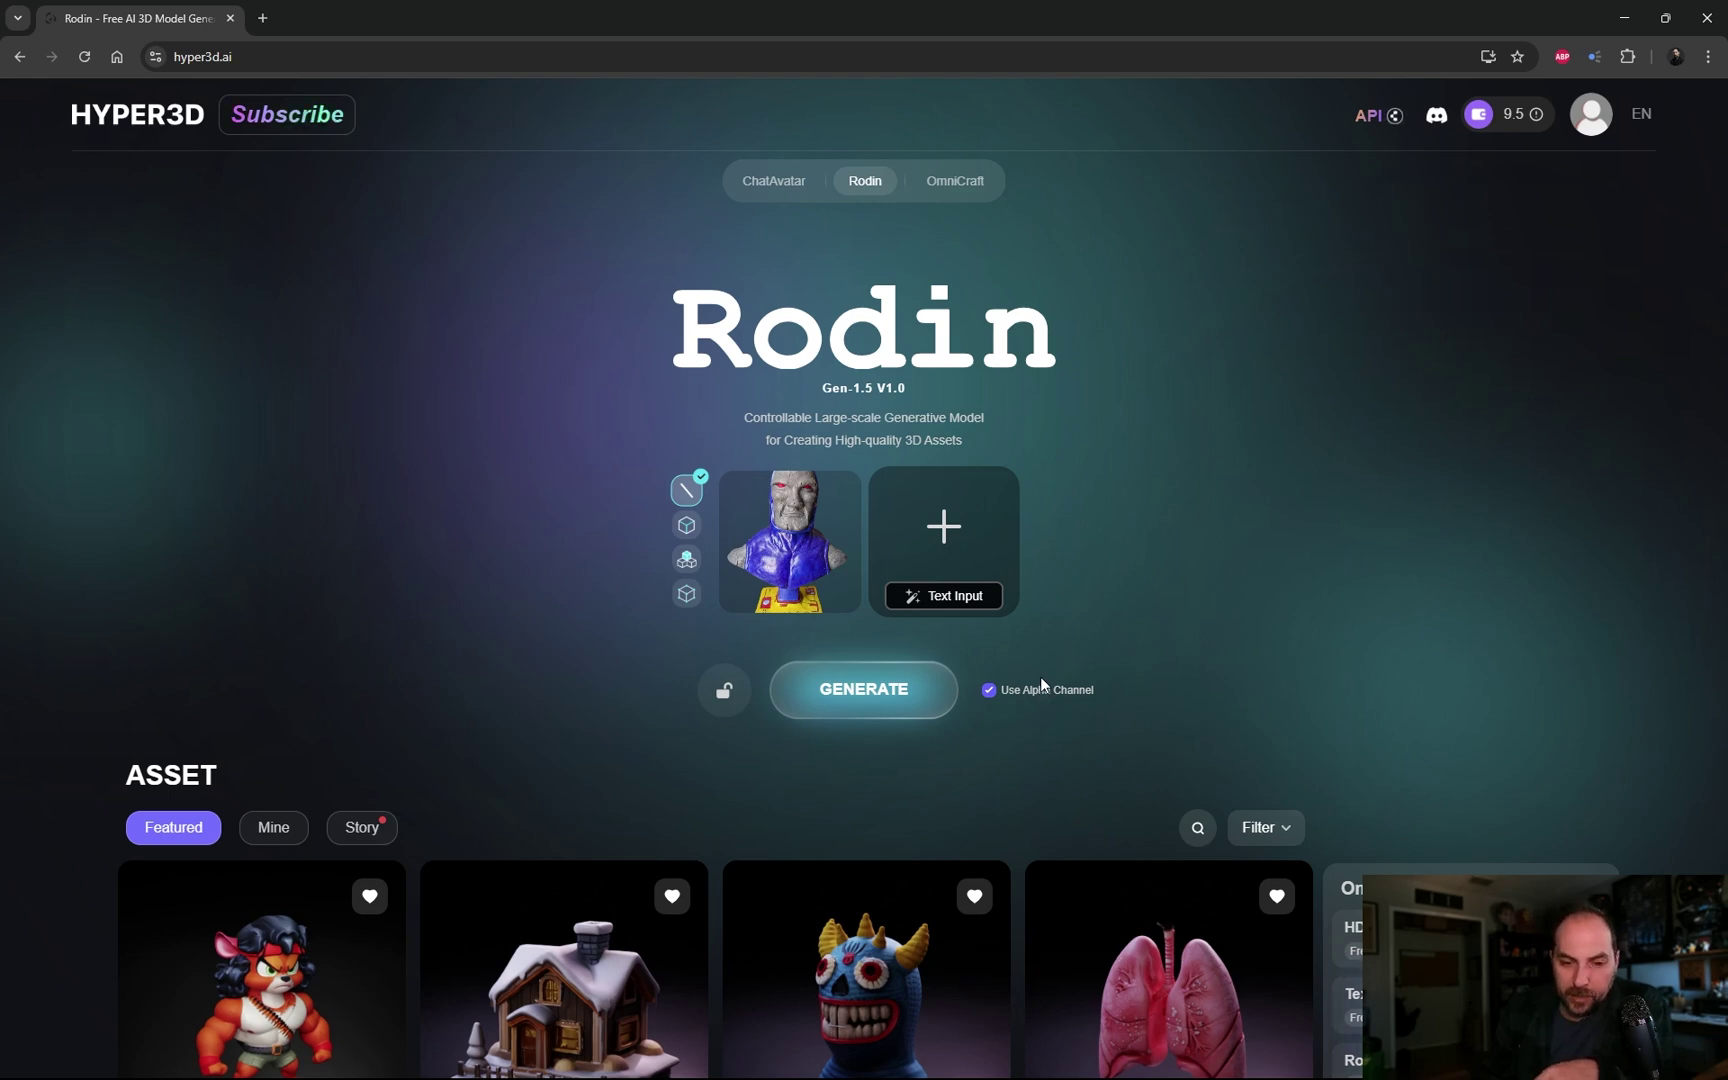
pyautogui.moveTo(748, 538)
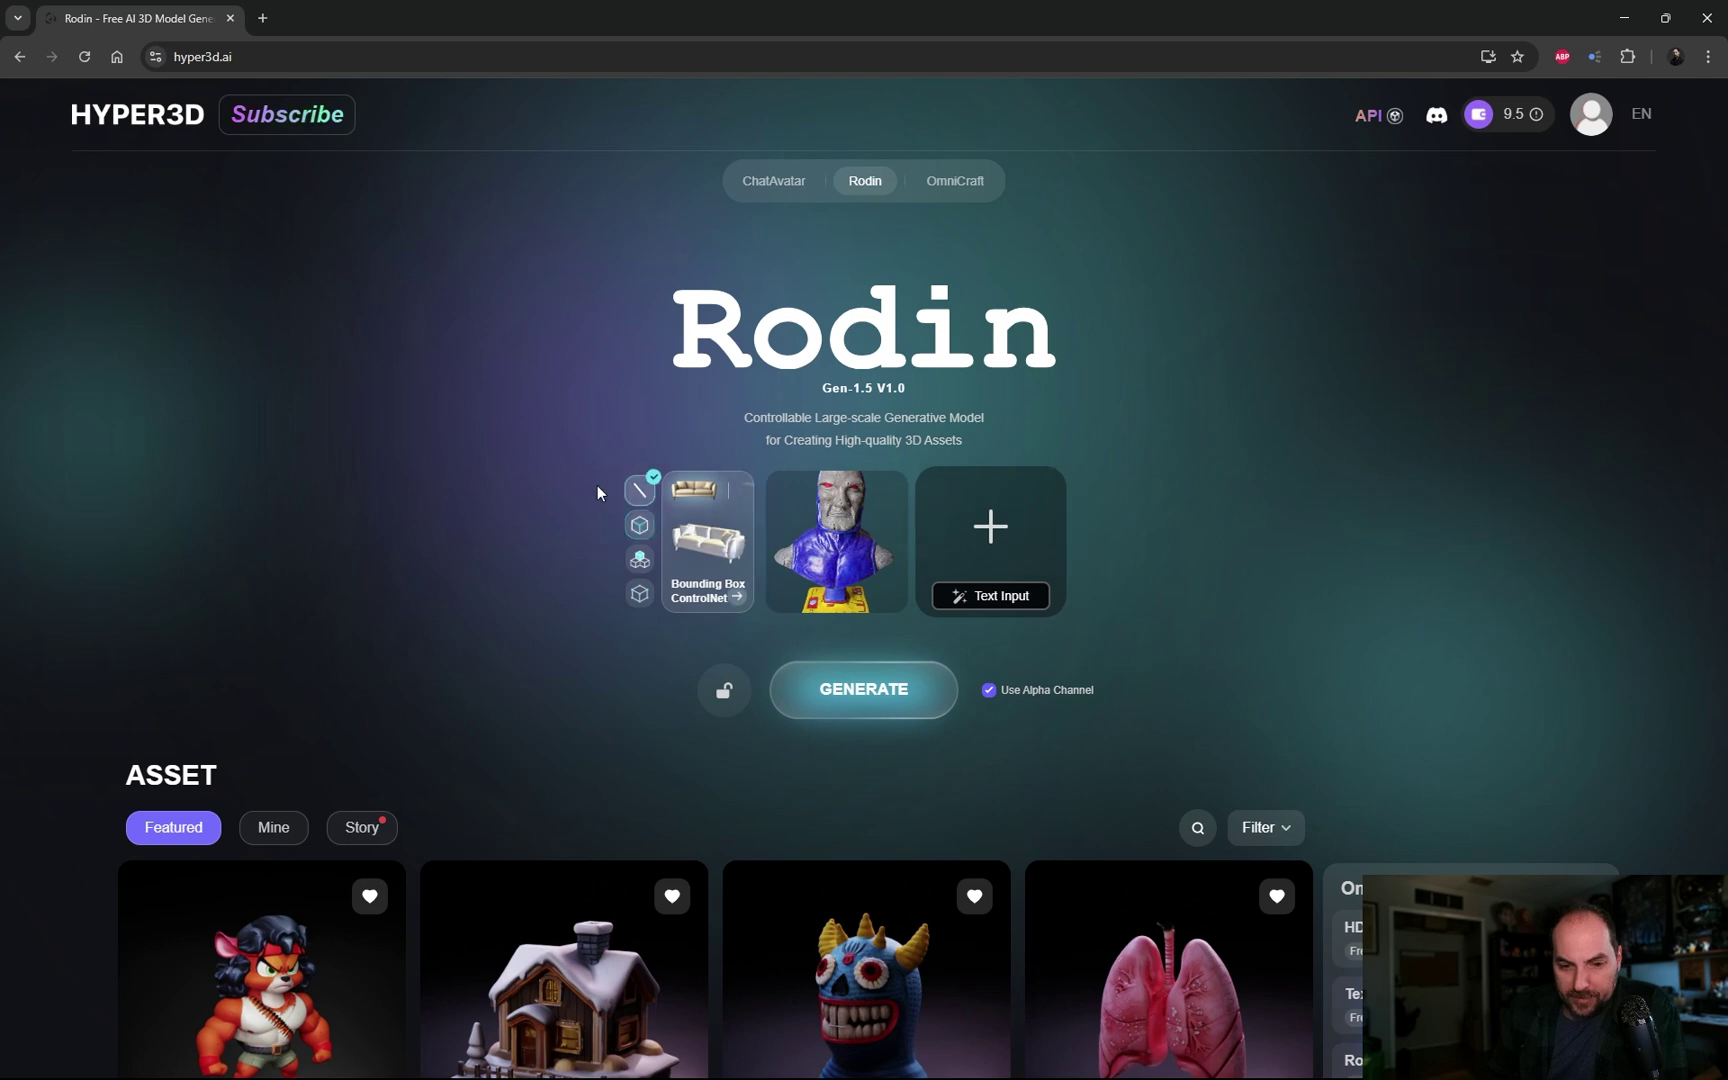
# Step: Generate the geometry from Object1 only, deleting Object2 and extending Object1's box to cover the bust from head to base
pyautogui.click(866, 705)
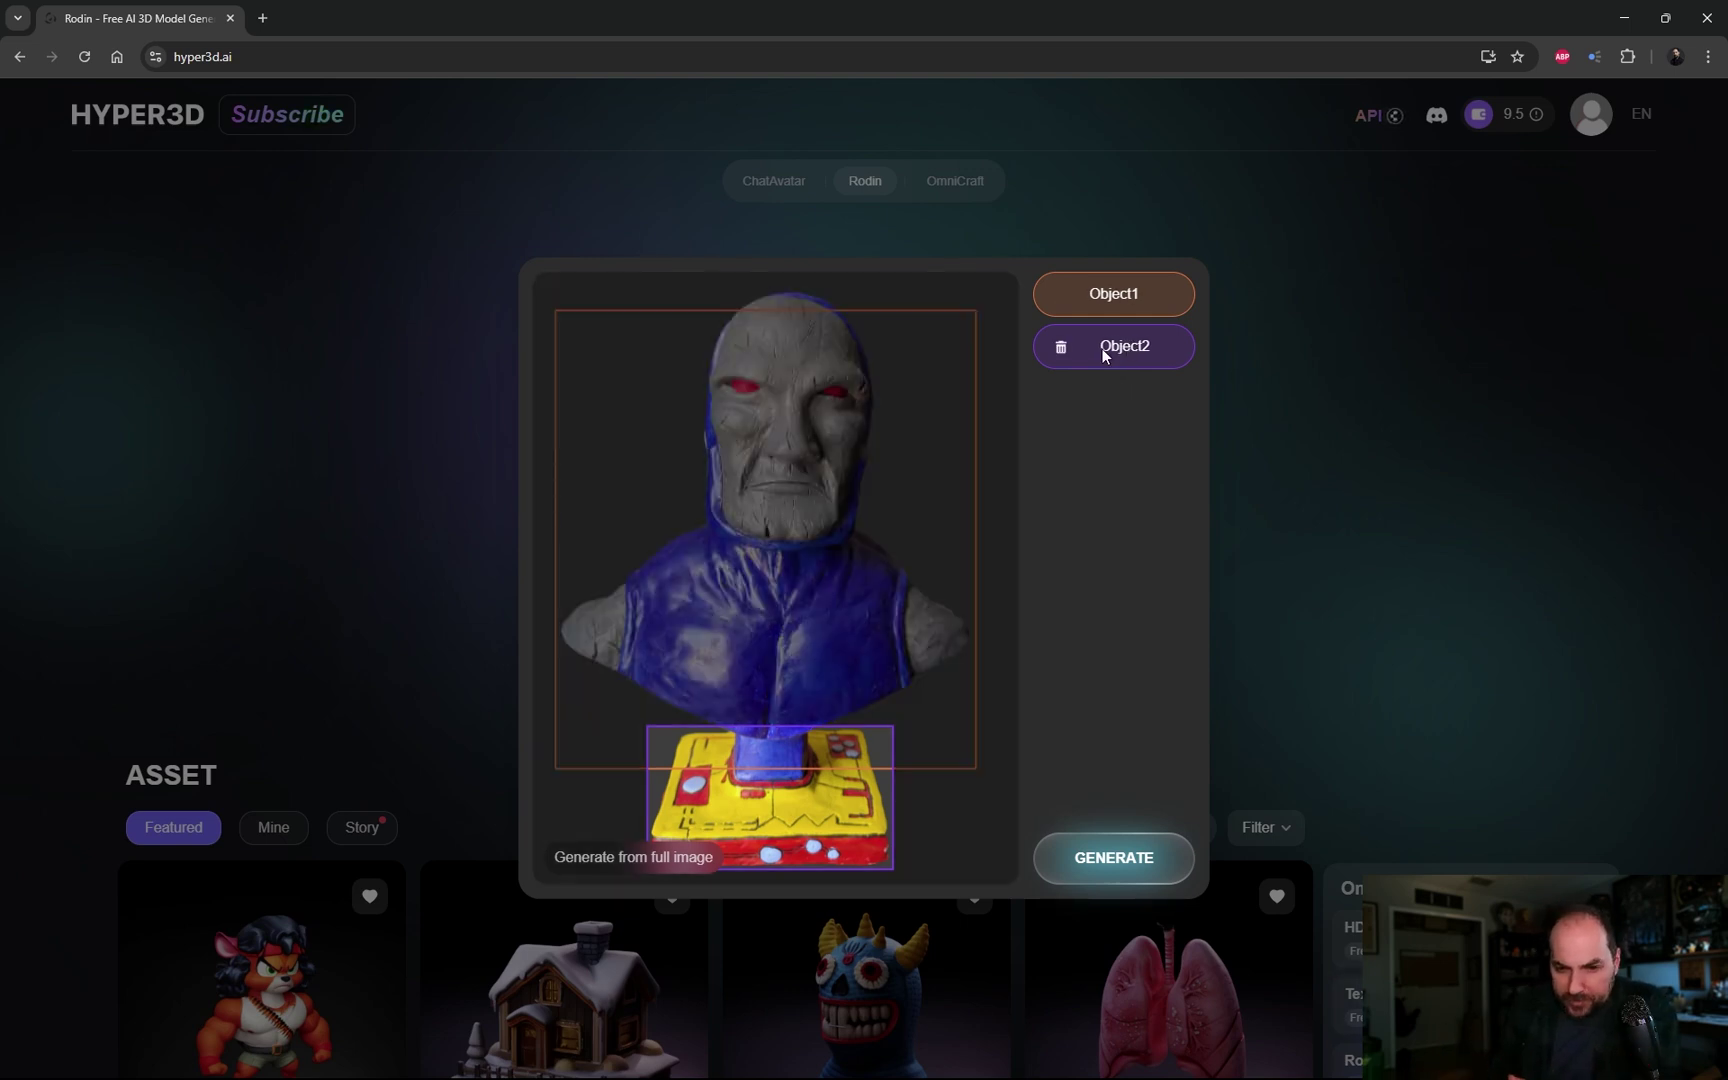
pyautogui.click(1062, 348)
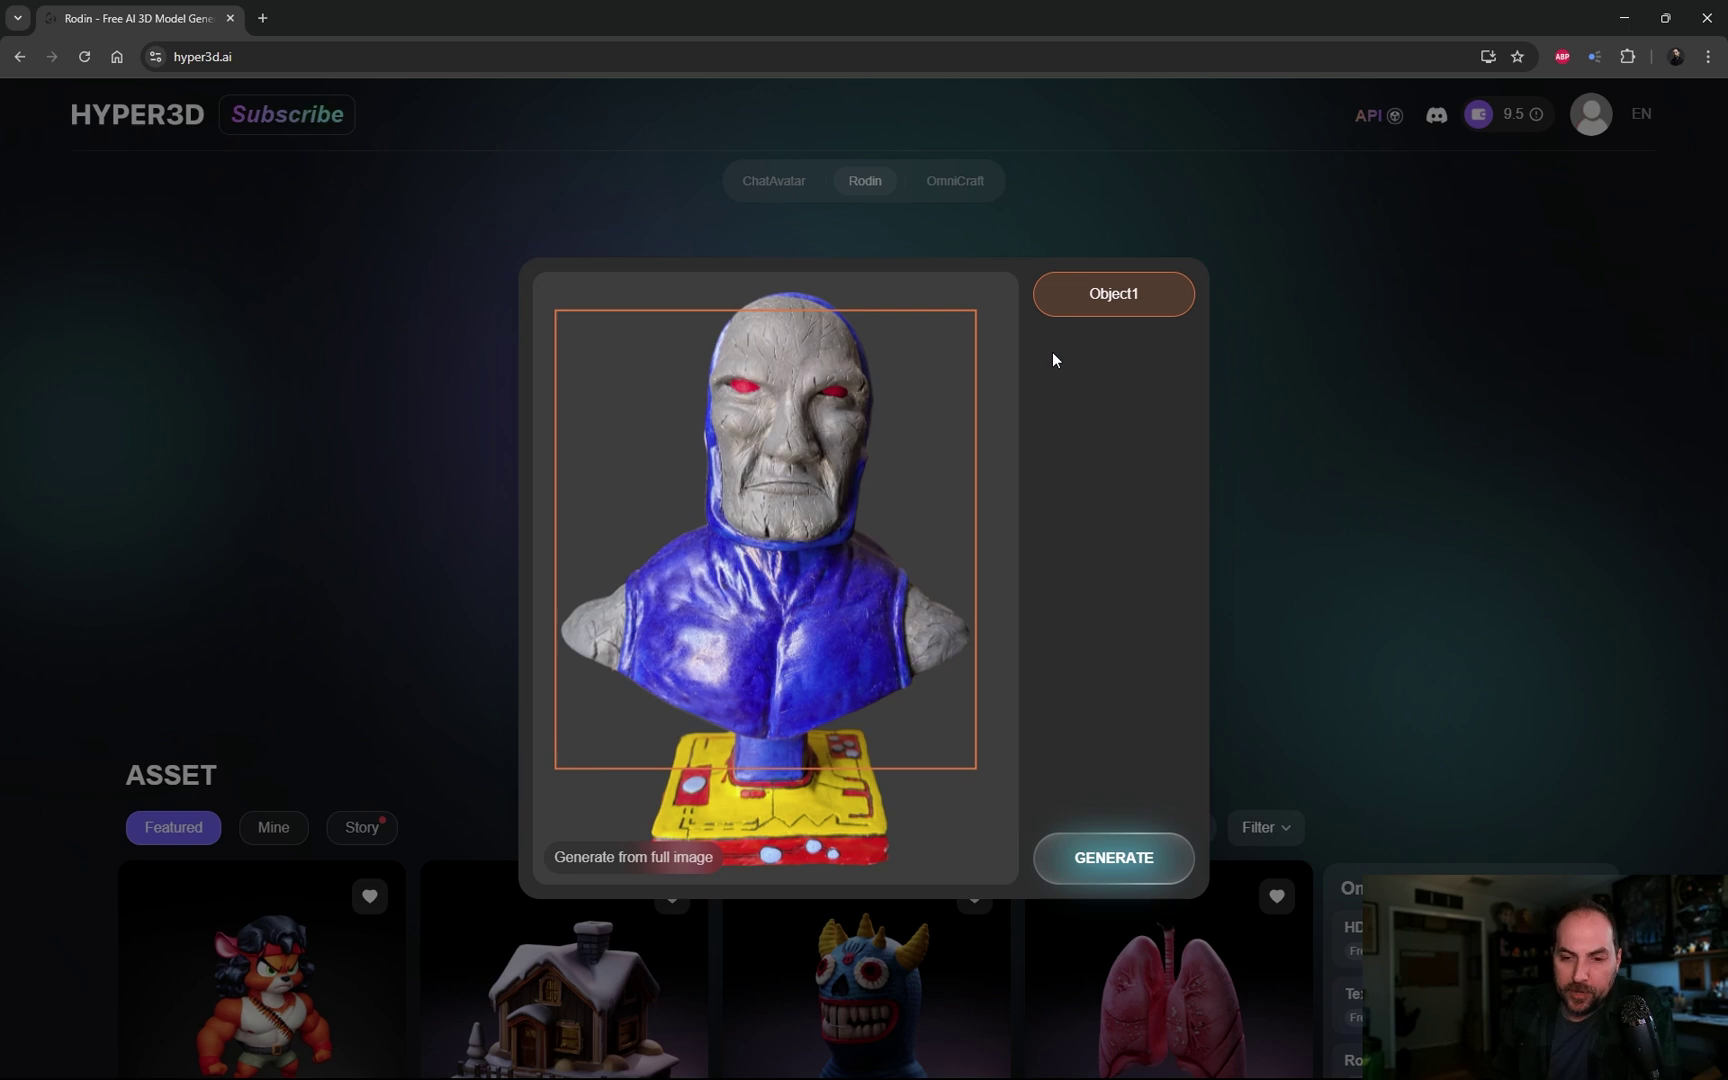
pyautogui.moveTo(889, 317); pyautogui.dragTo(889, 281)
pyautogui.moveTo(879, 768); pyautogui.dragTo(873, 878)
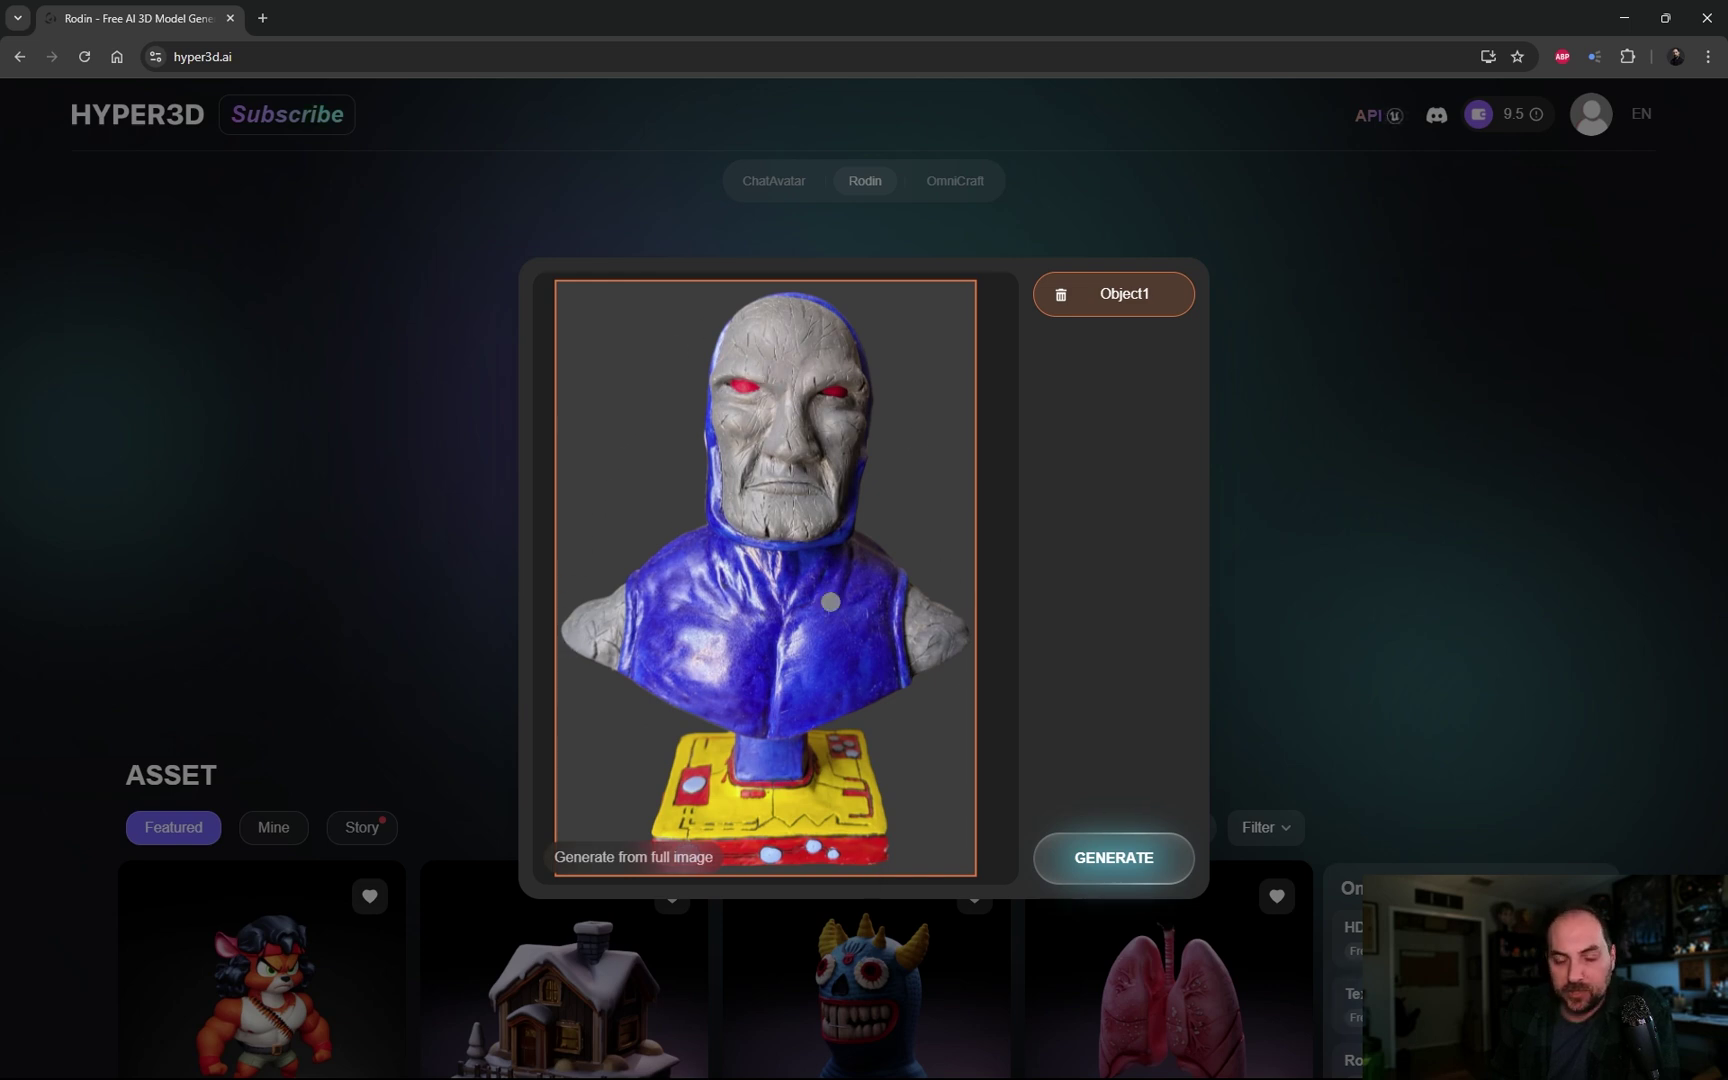
pyautogui.click(1118, 857)
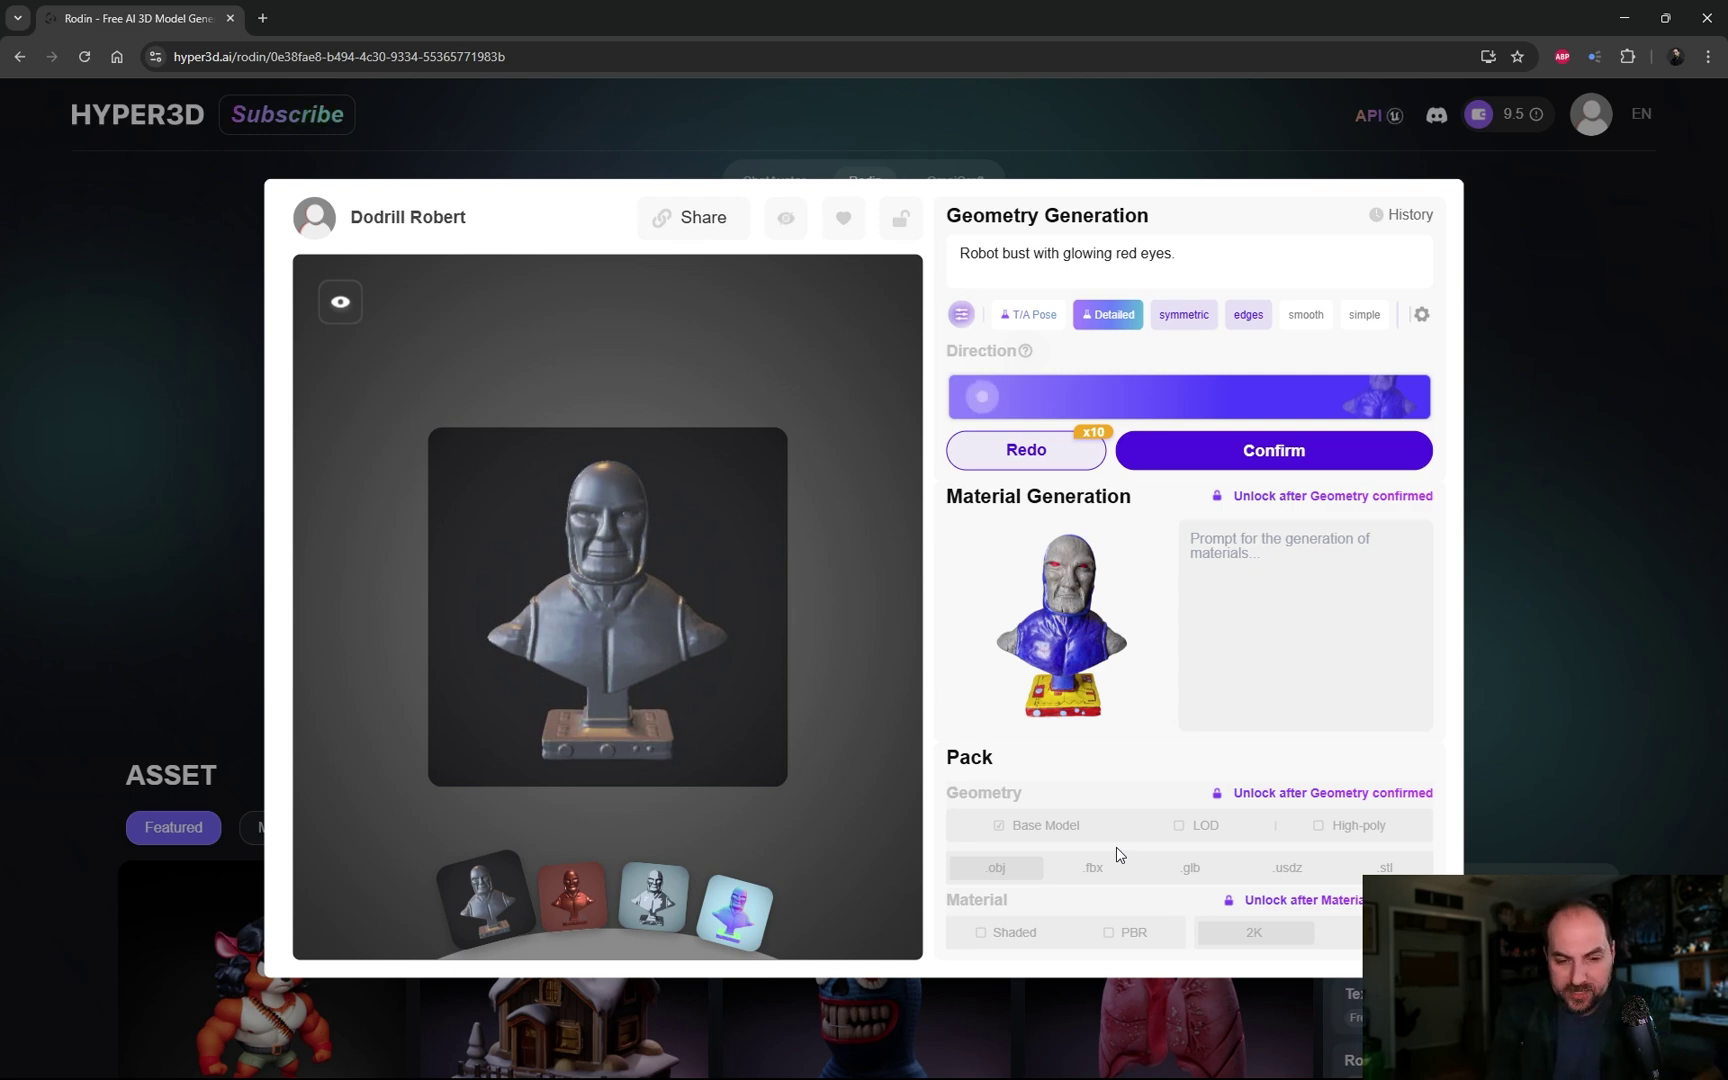
# Step: Change the geometry prompt to "Man with rocky skin bust with glowing red eyes, base made of metallic electronics" and redo the geometry
pyautogui.click(658, 657)
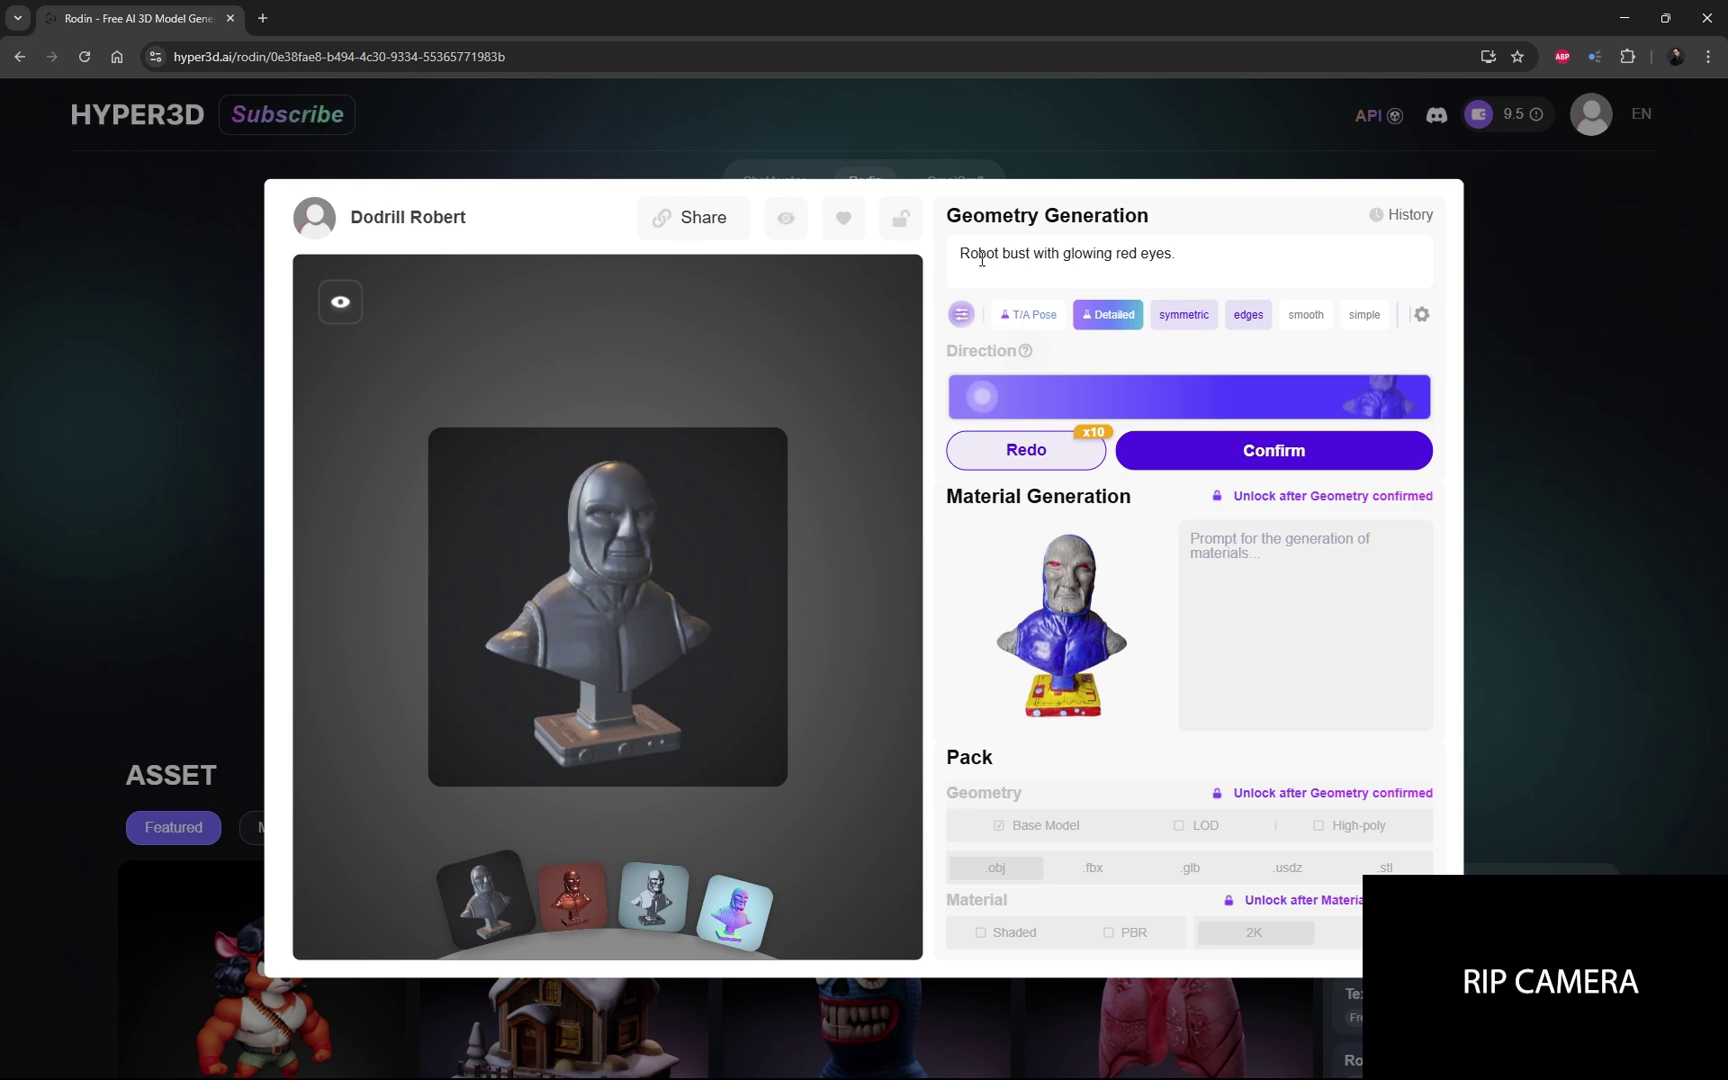
pyautogui.click(1187, 256)
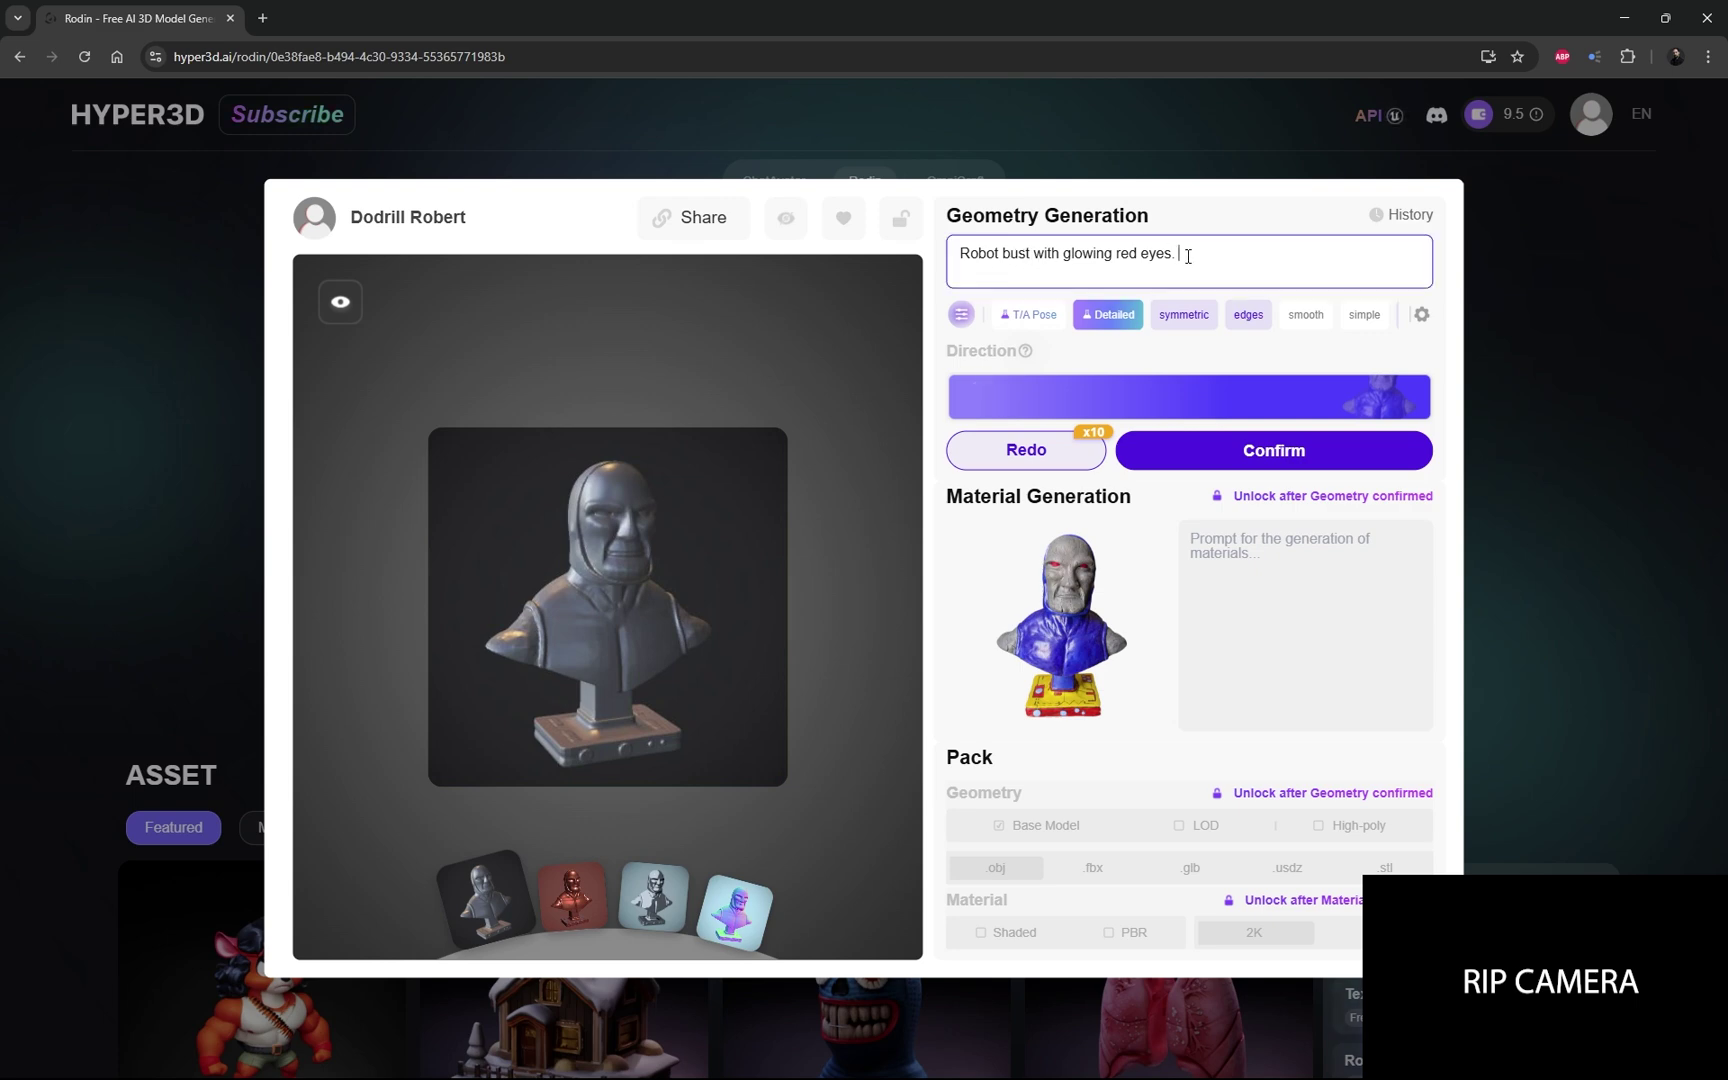
pyautogui.press('BackSpace')
pyautogui.write(', base made of metallic electronics')
pyautogui.doubleClick(975, 253)
pyautogui.write('Man with')
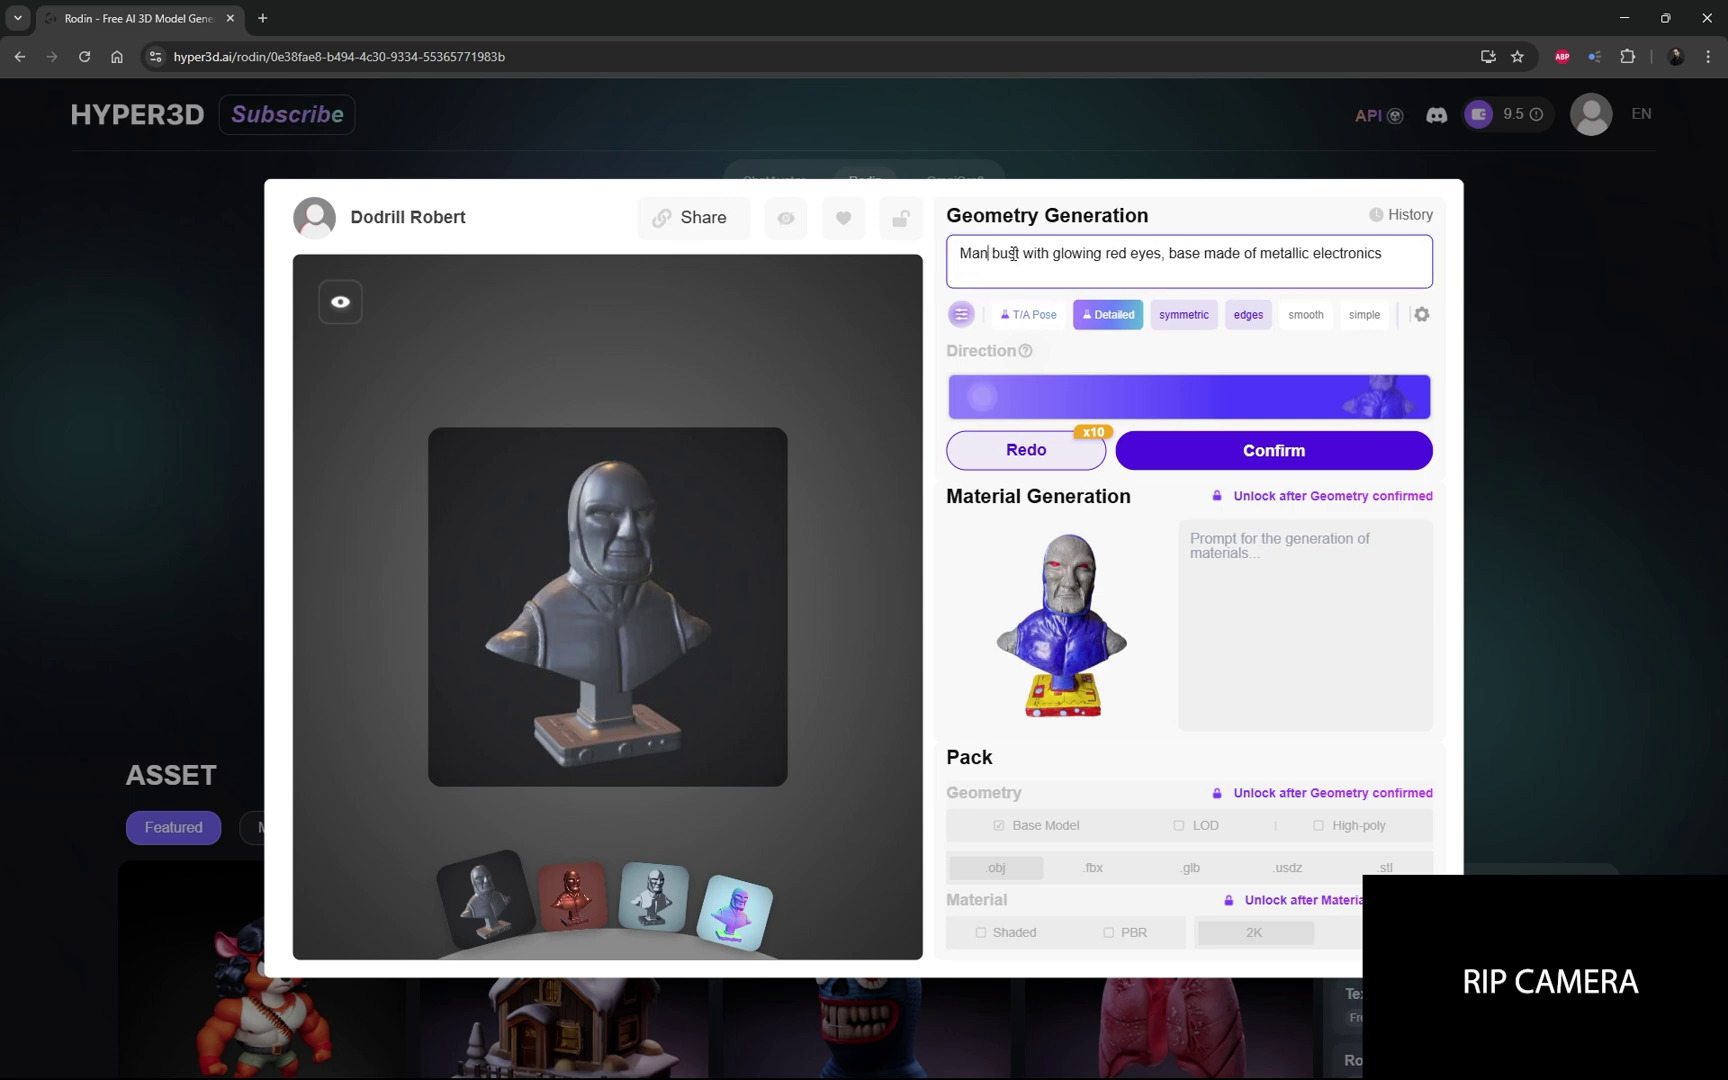
pyautogui.write(' rocky skin')
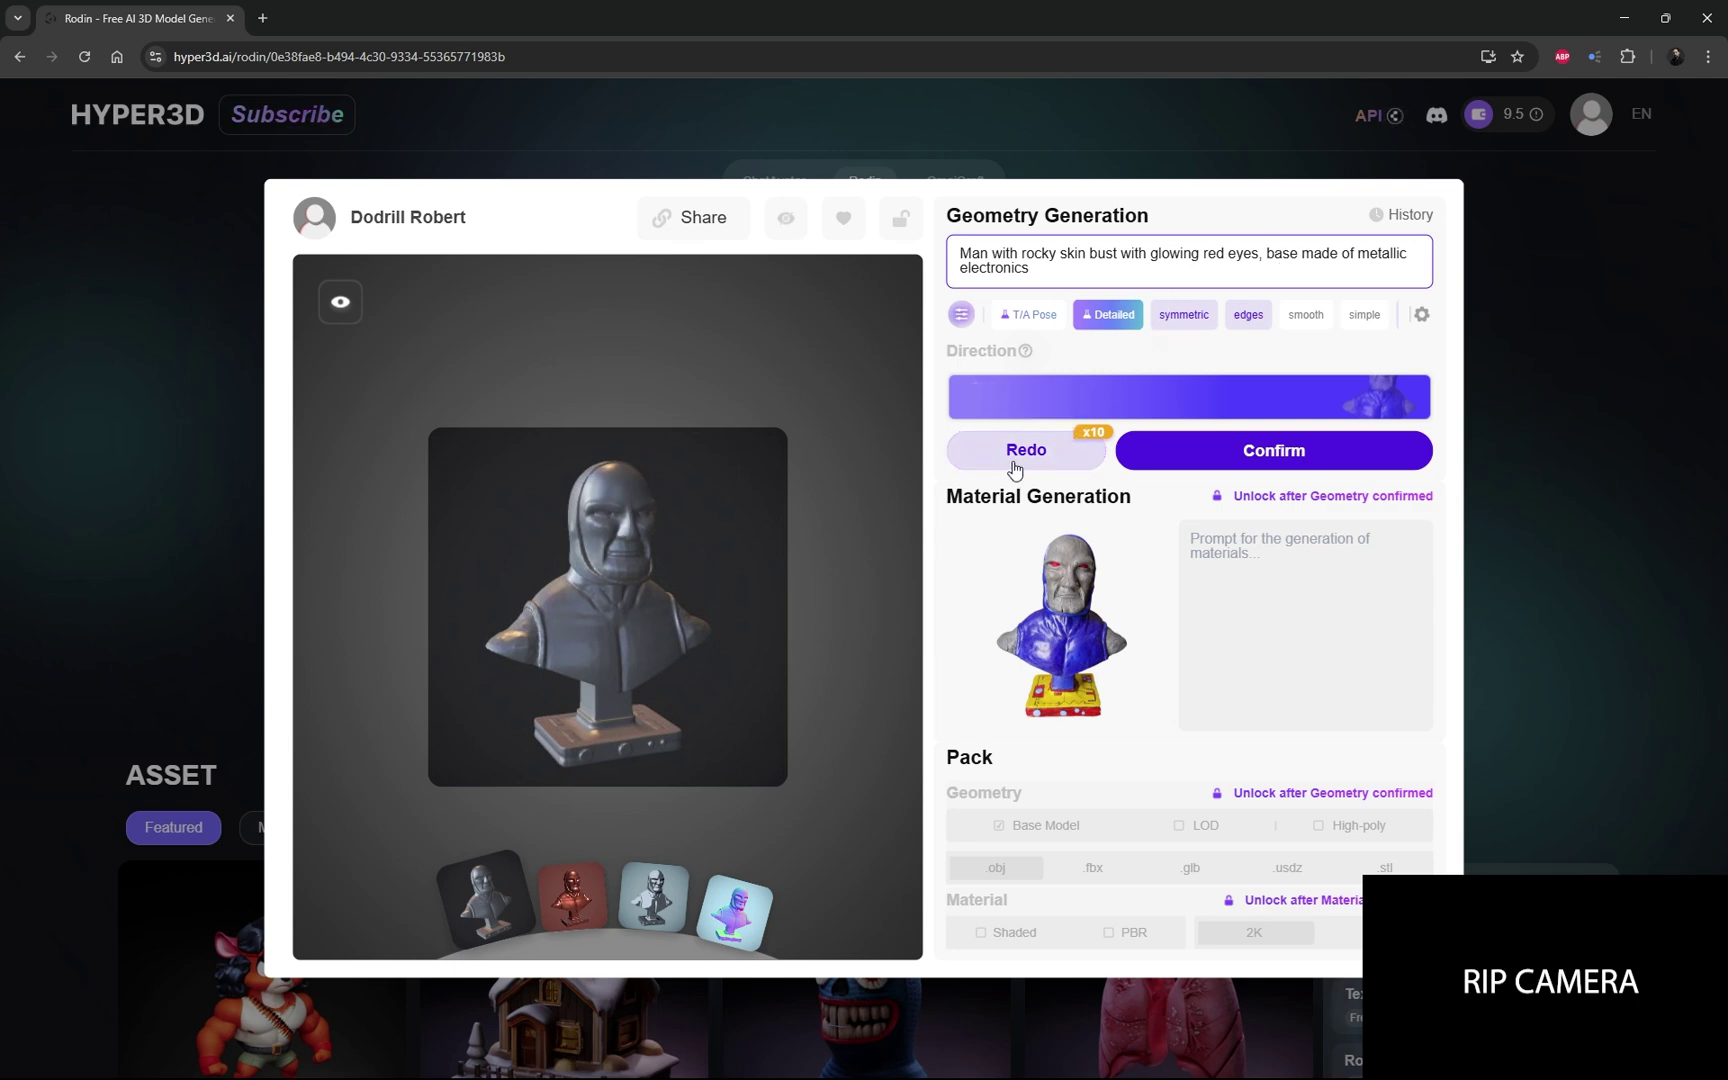
pyautogui.moveTo(605, 629)
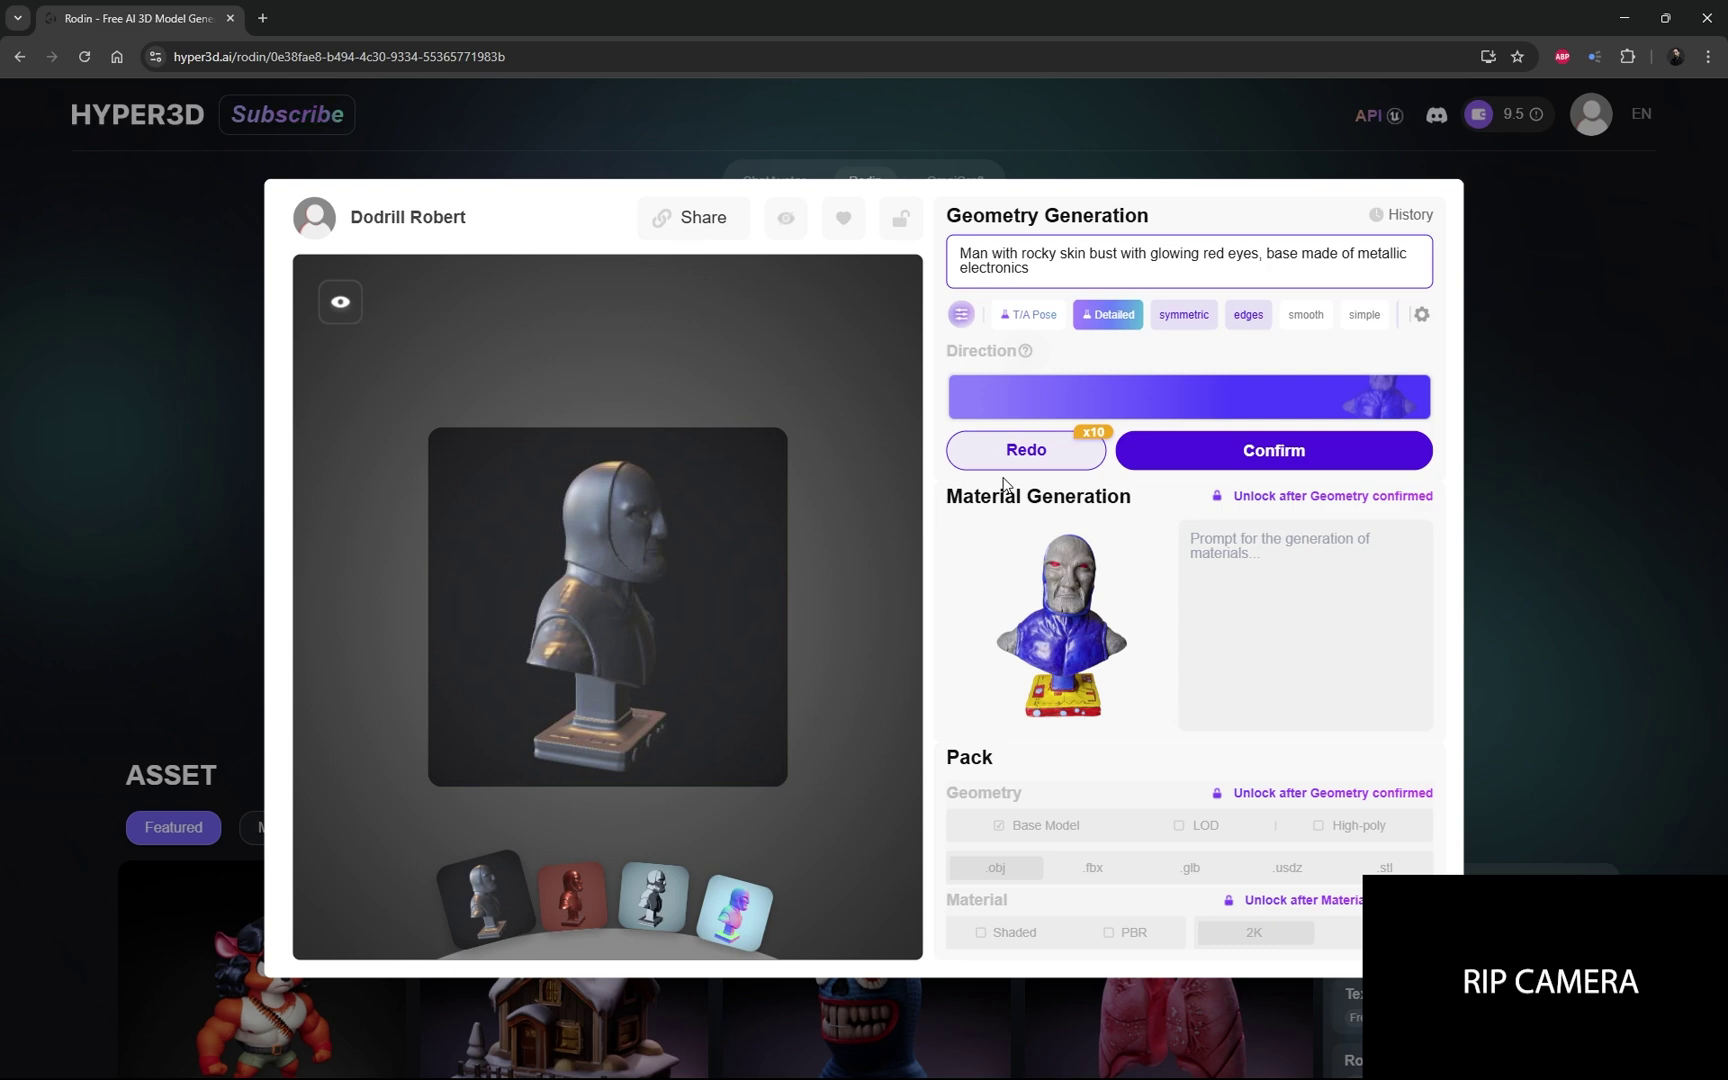
pyautogui.moveTo(1230, 470)
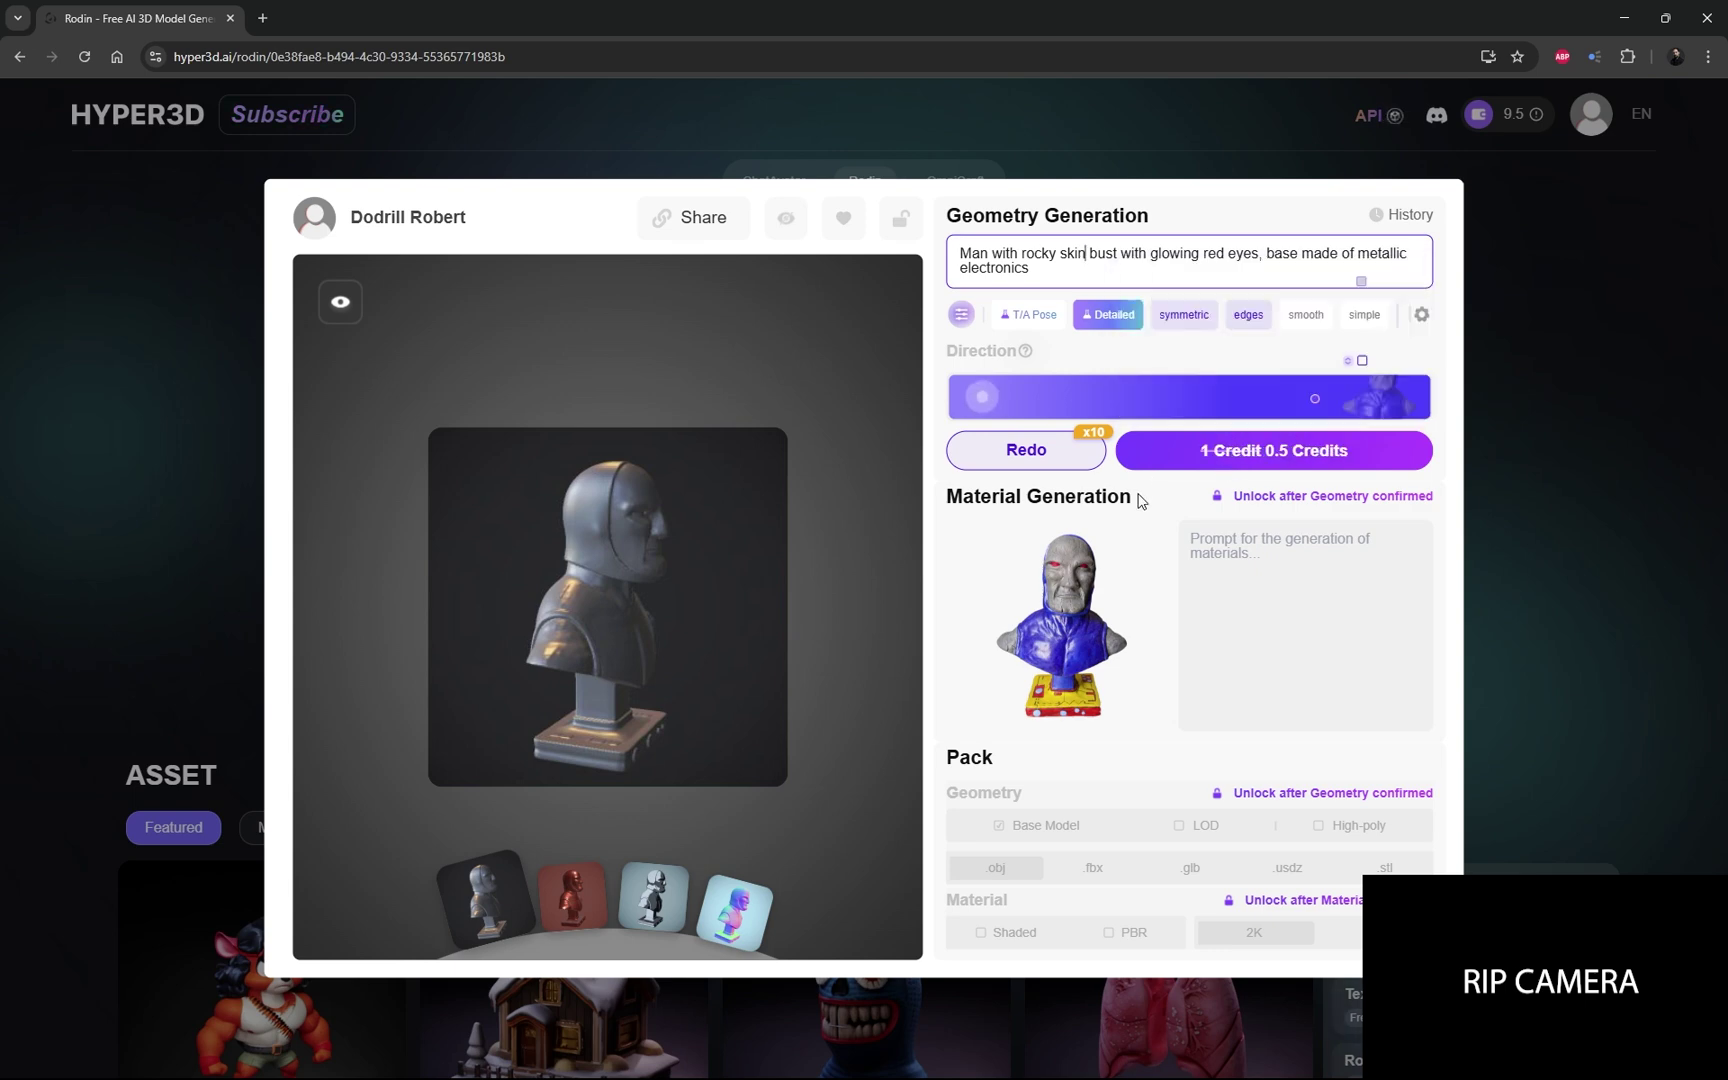
pyautogui.click(1026, 451)
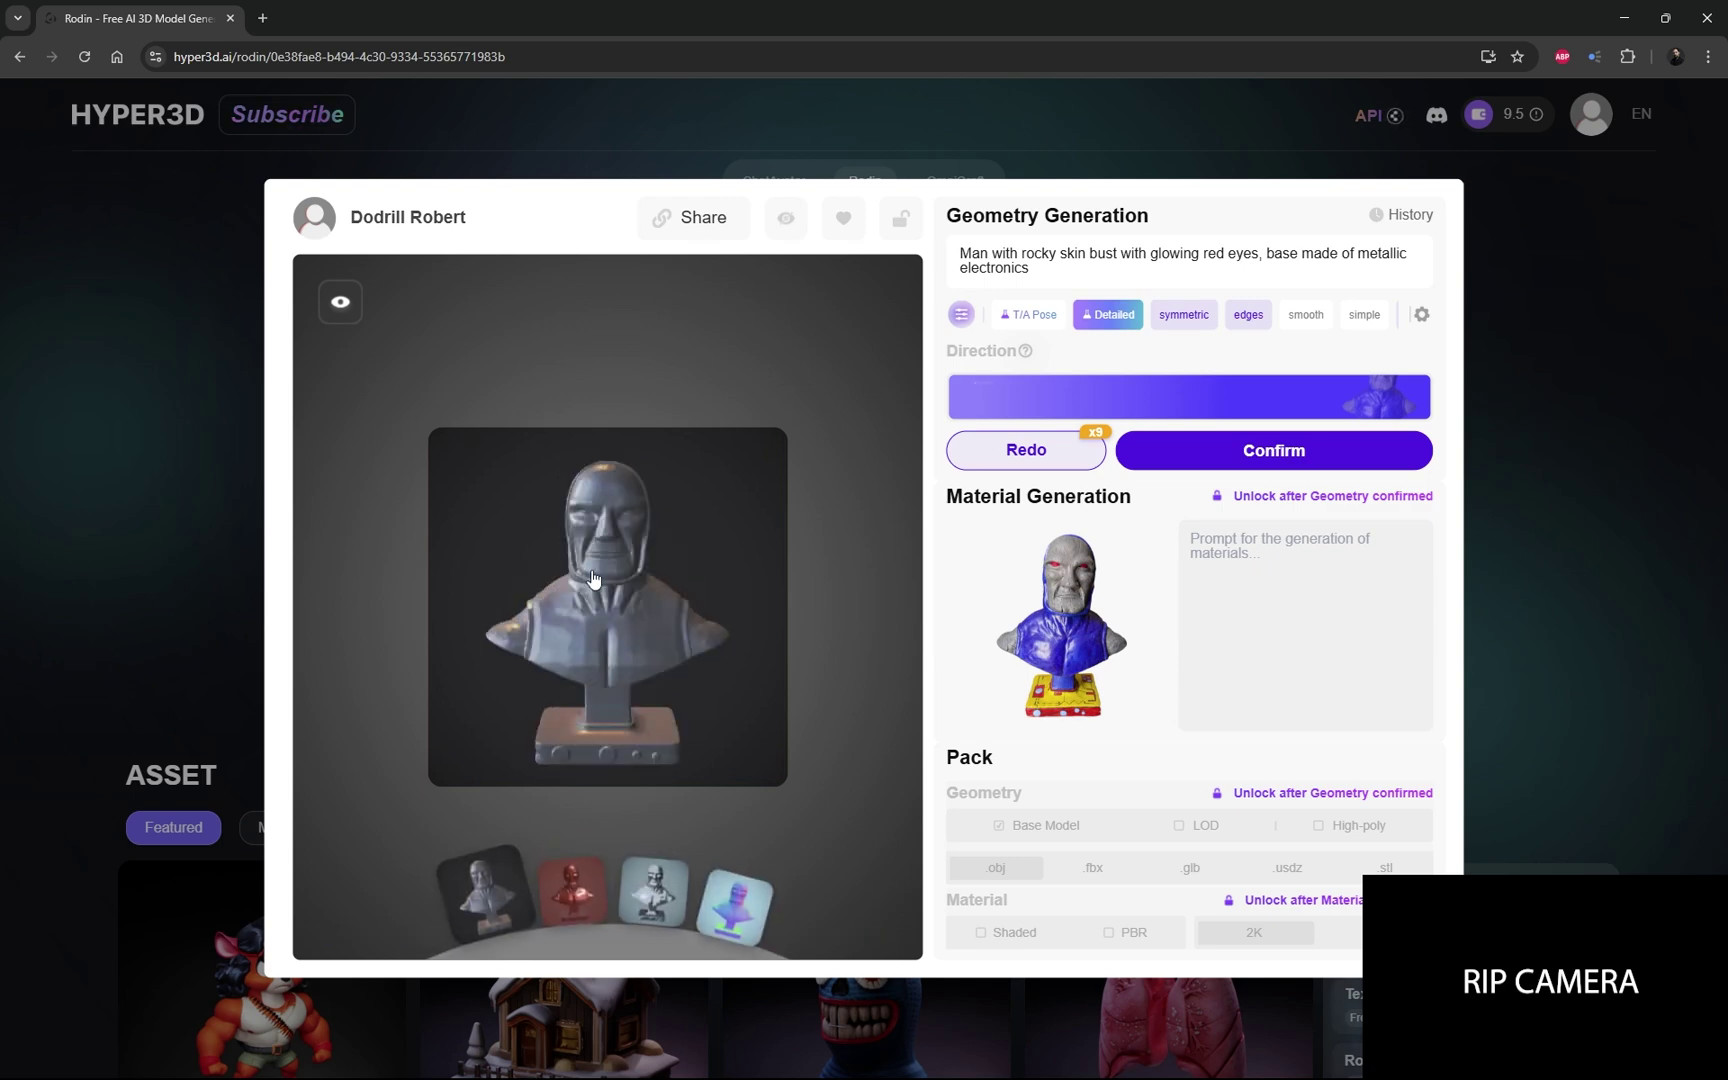
# Step: Restore the "Robot bust with glowing red eyes." geometry version from the generation history and confirm it as an 18000 Quad Mesh
pyautogui.click(1400, 220)
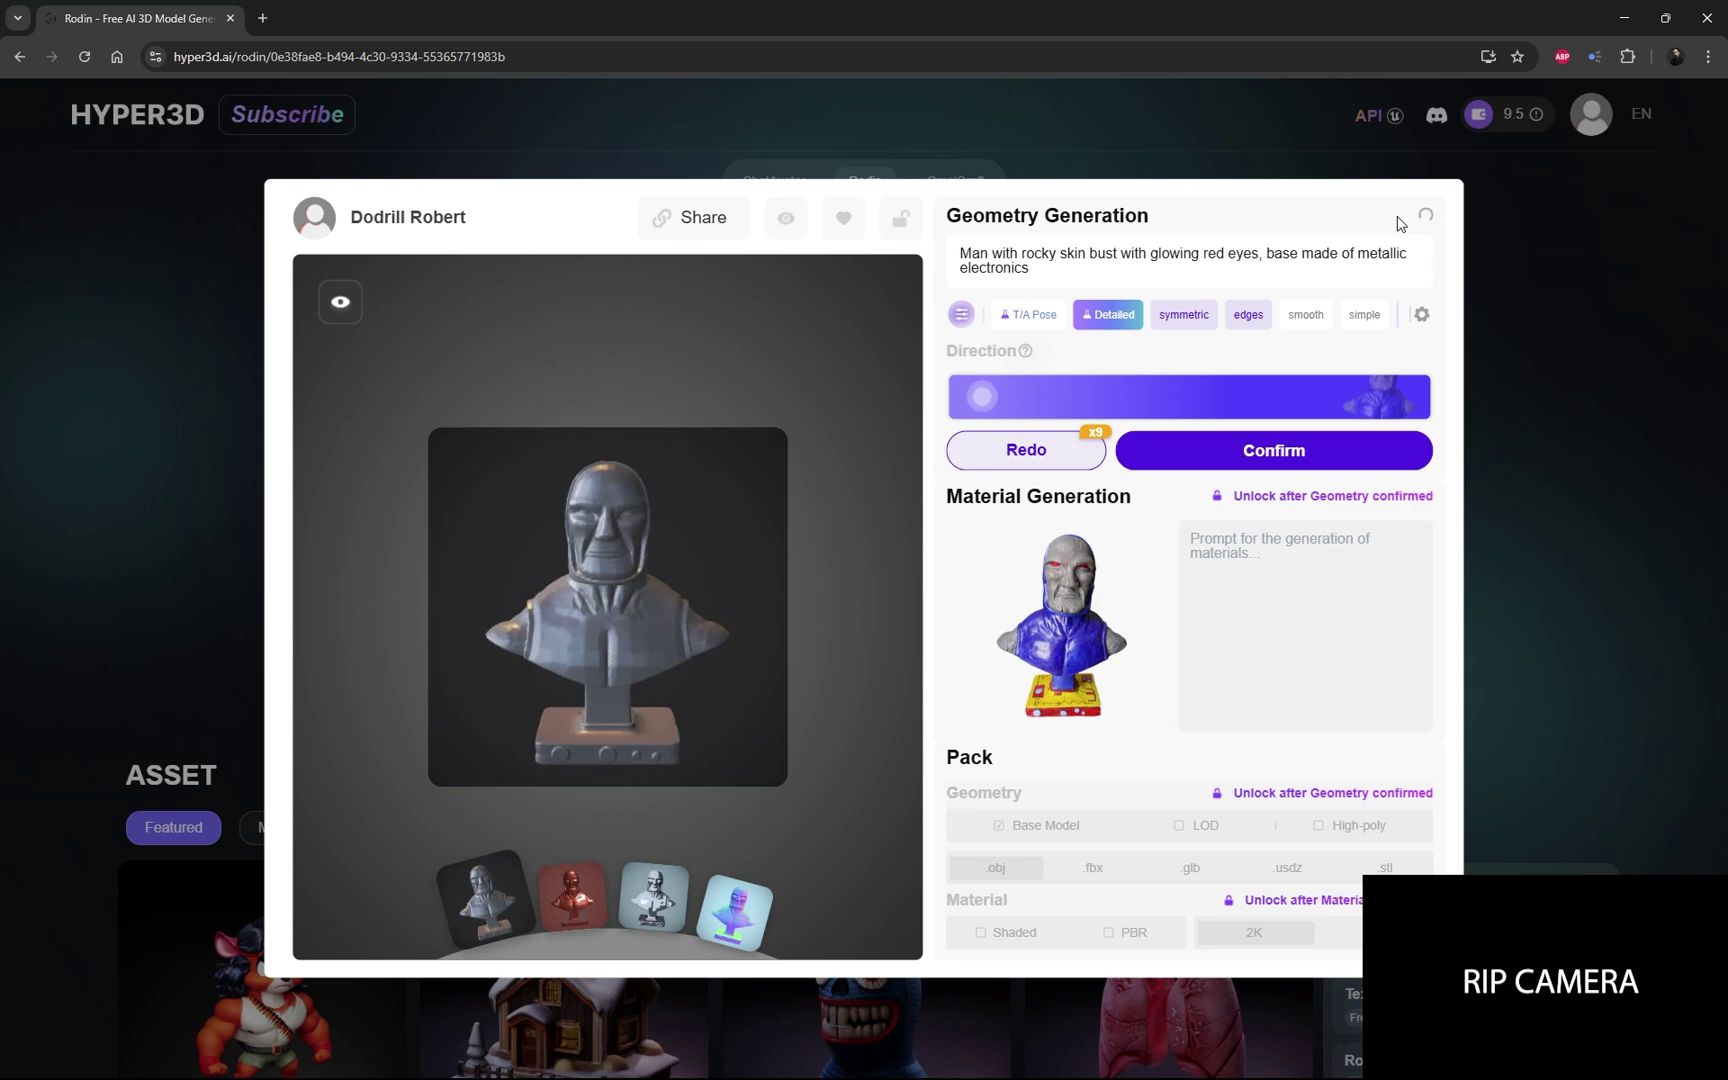
pyautogui.click(1537, 283)
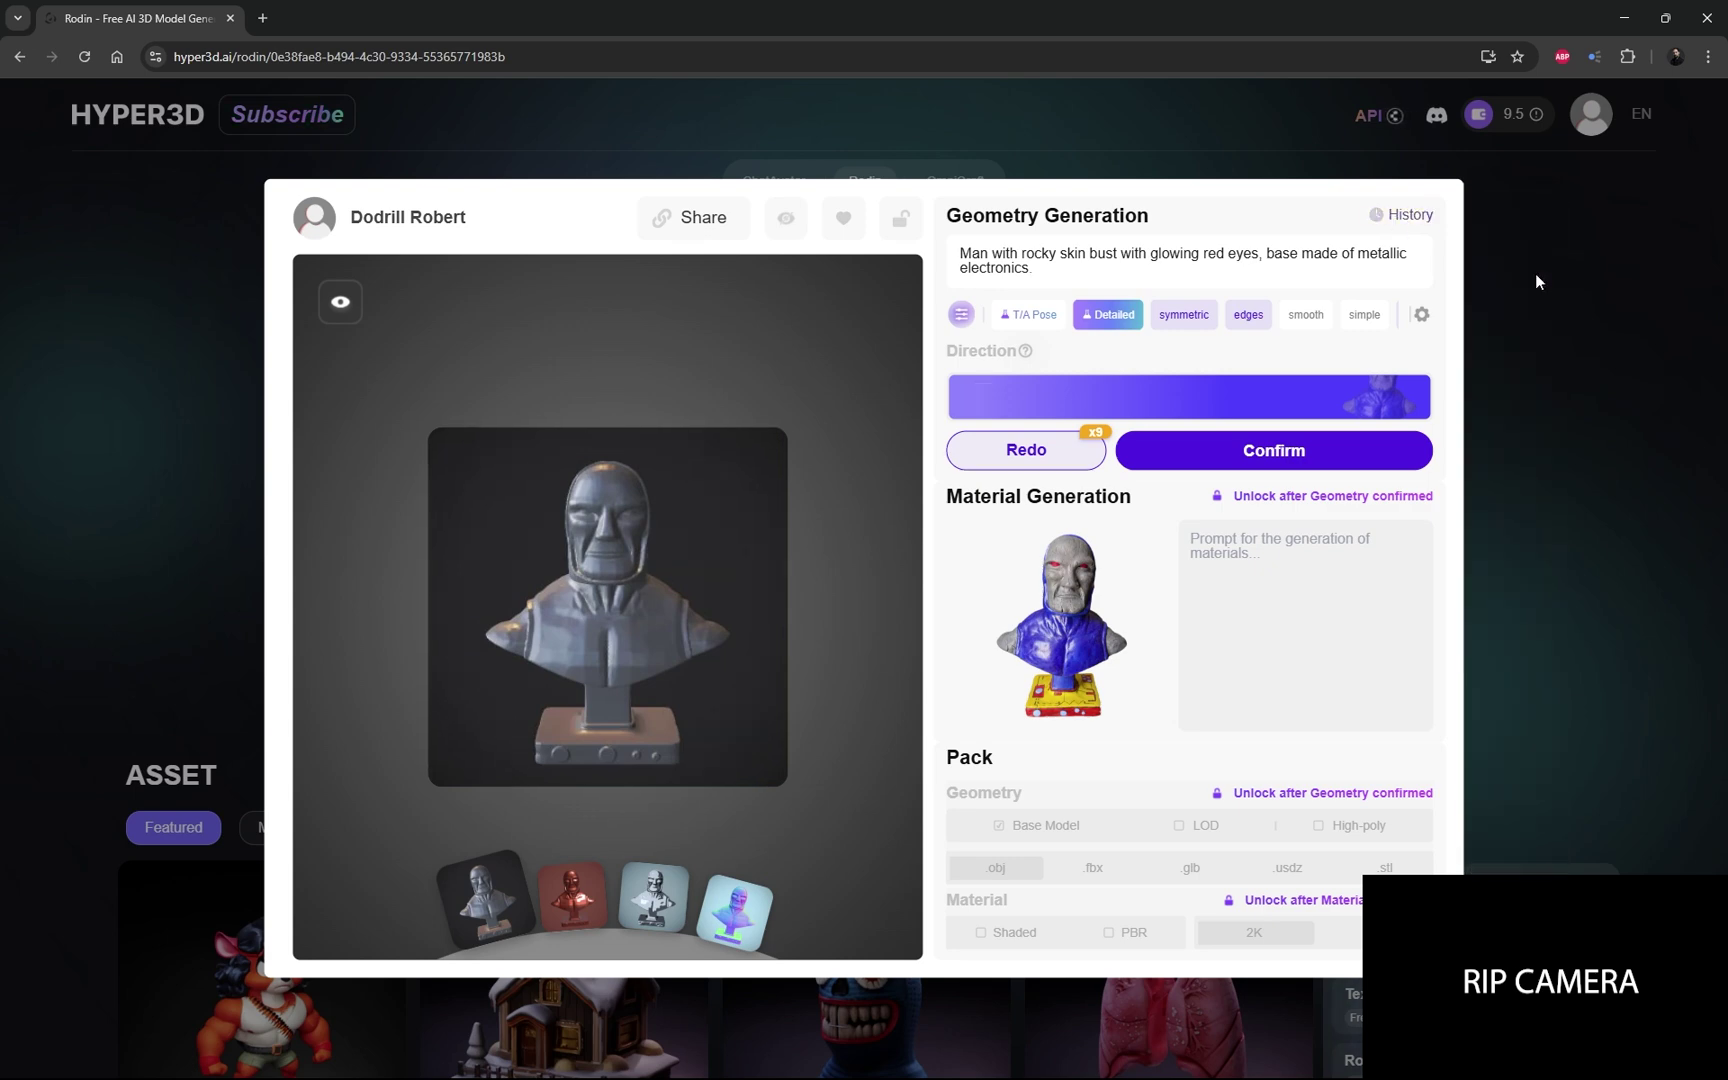
pyautogui.click(1418, 220)
pyautogui.click(1527, 358)
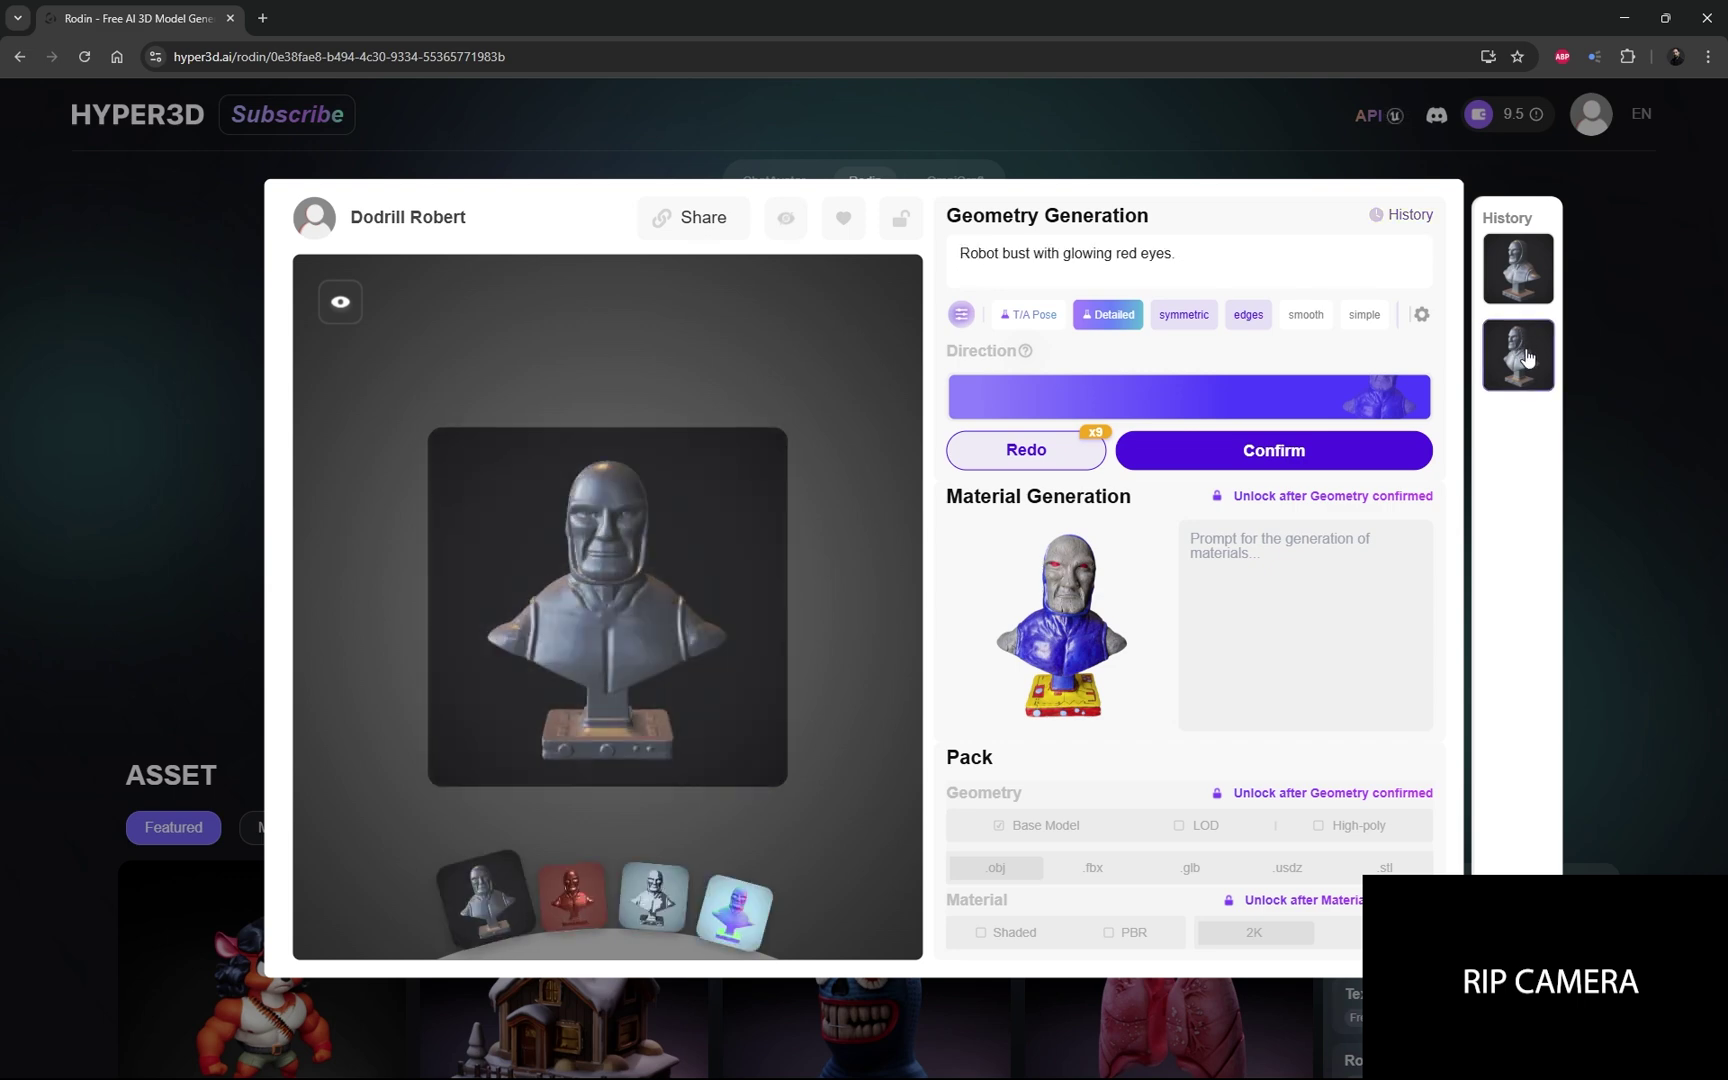
pyautogui.click(1516, 290)
pyautogui.click(1516, 360)
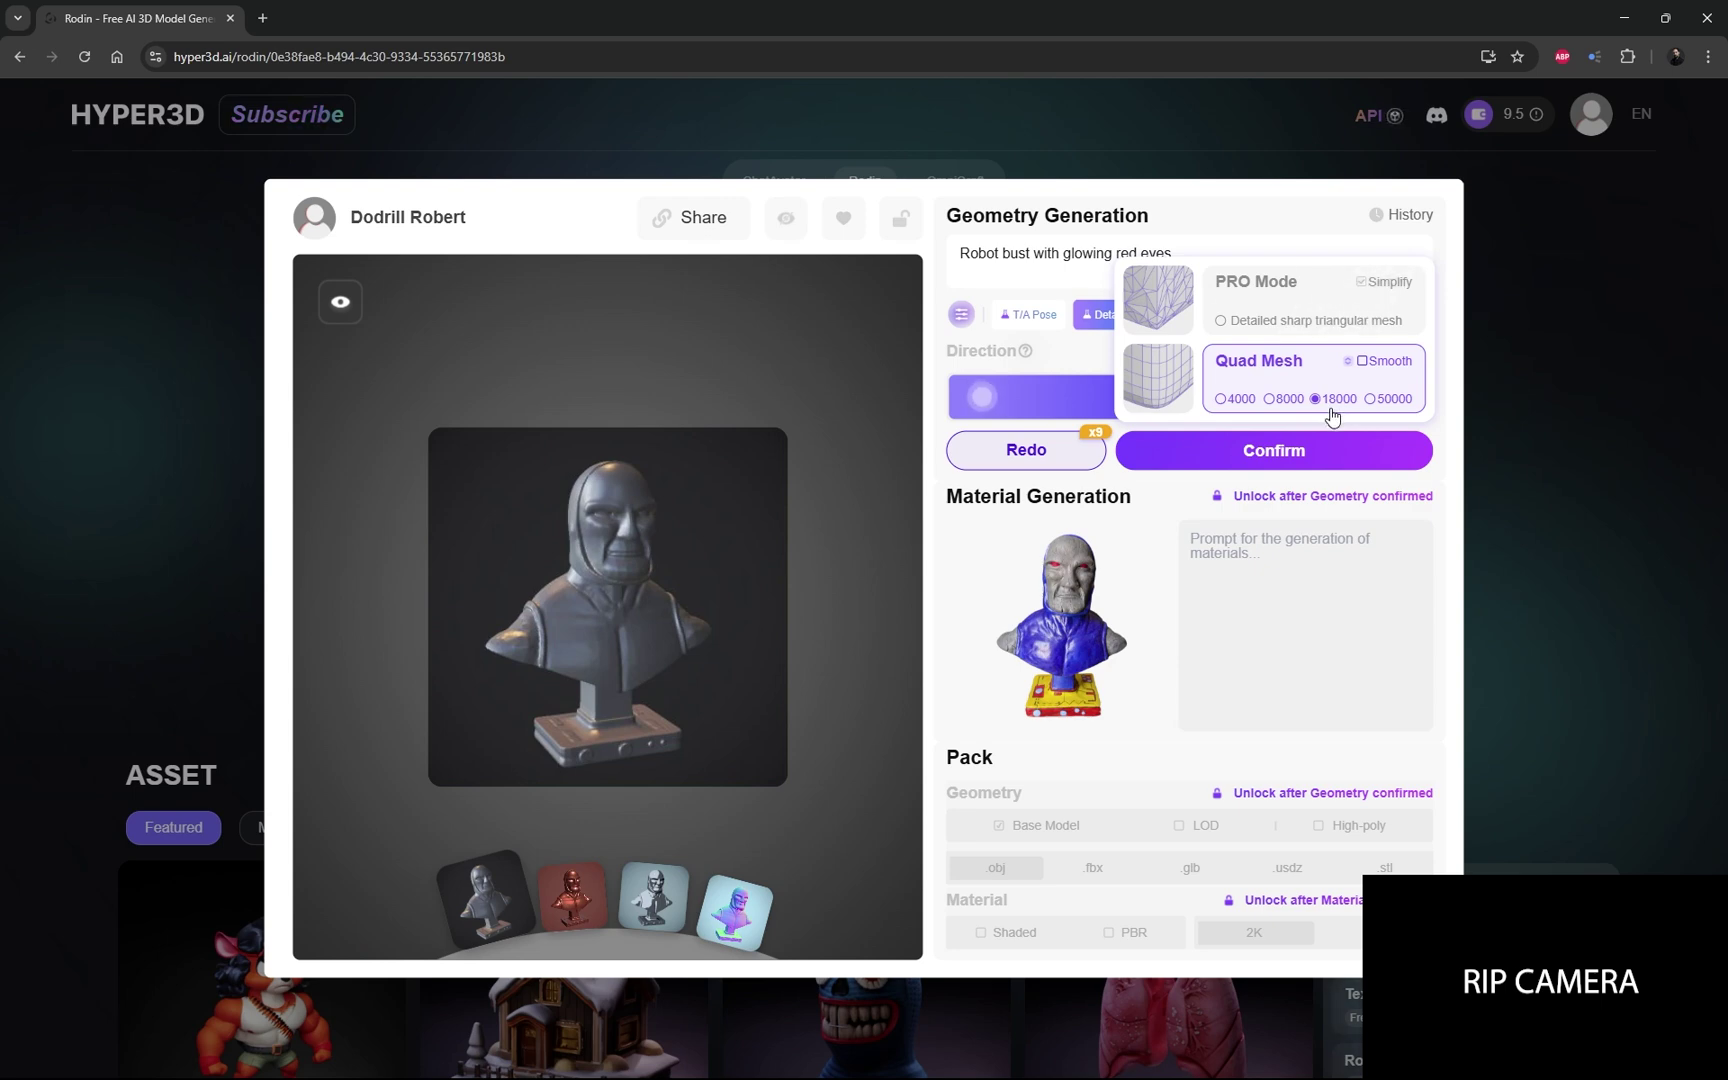
pyautogui.click(1377, 404)
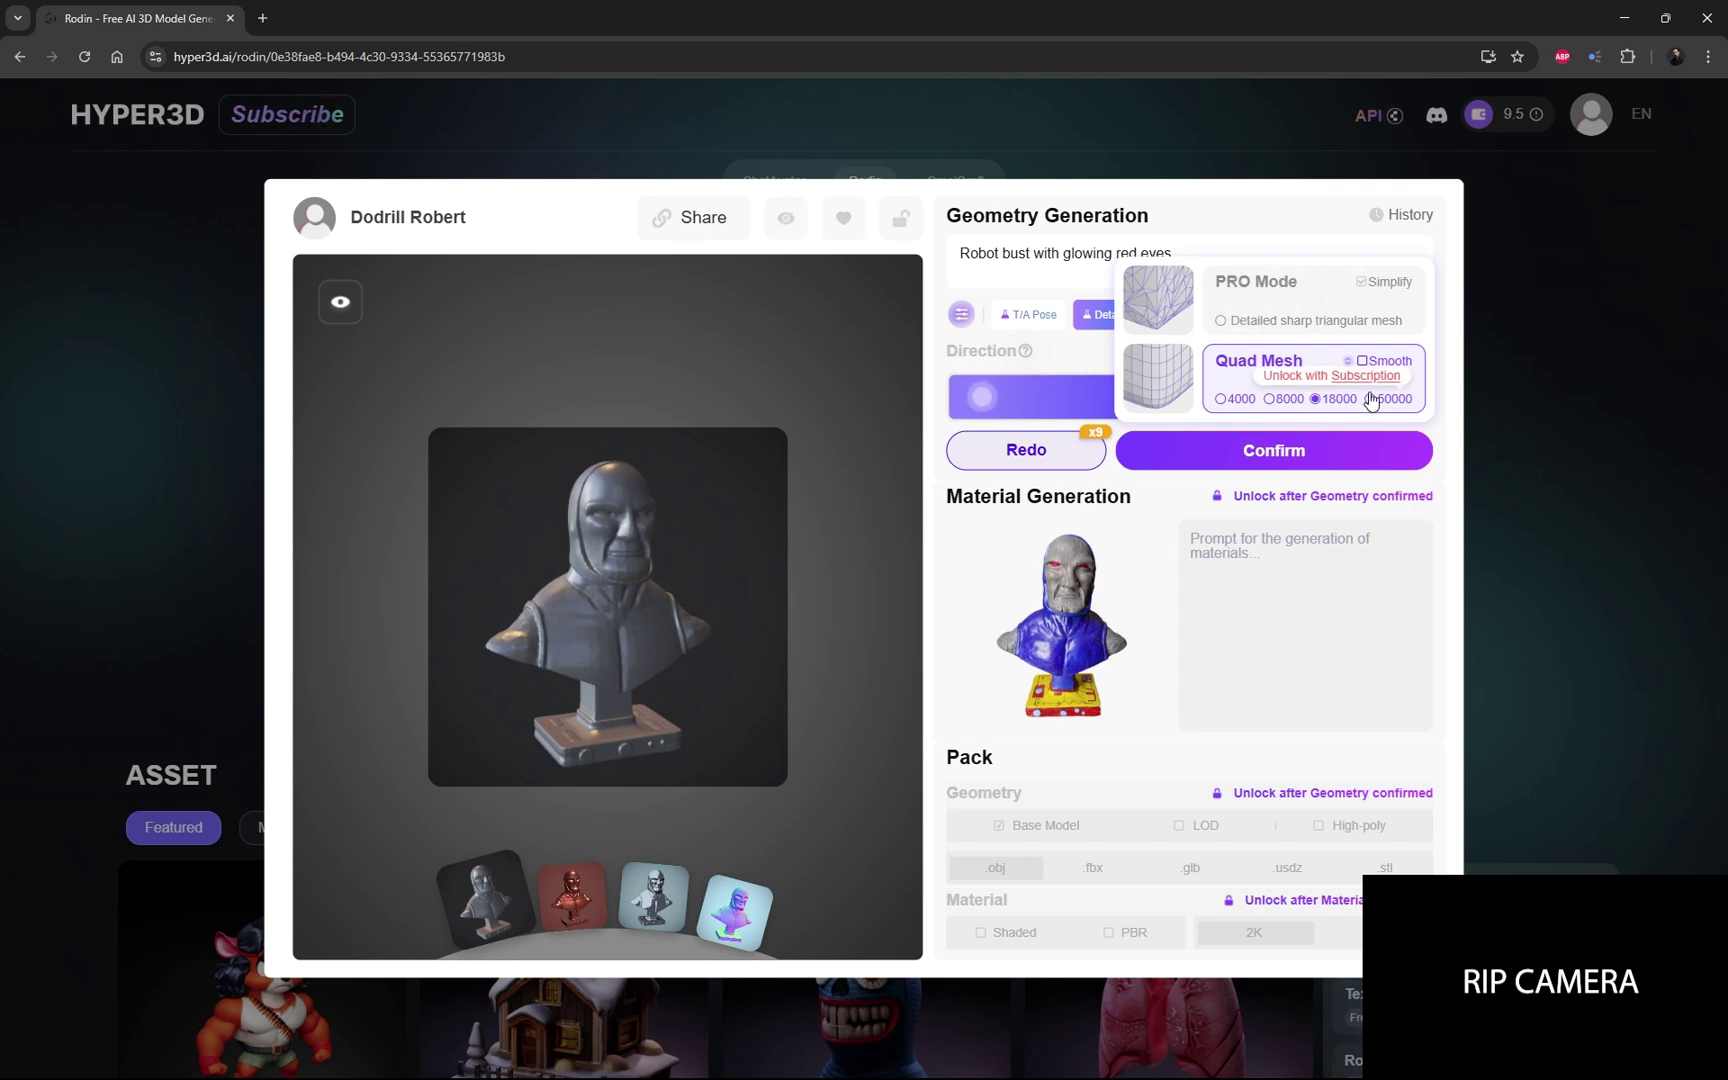
pyautogui.click(1300, 453)
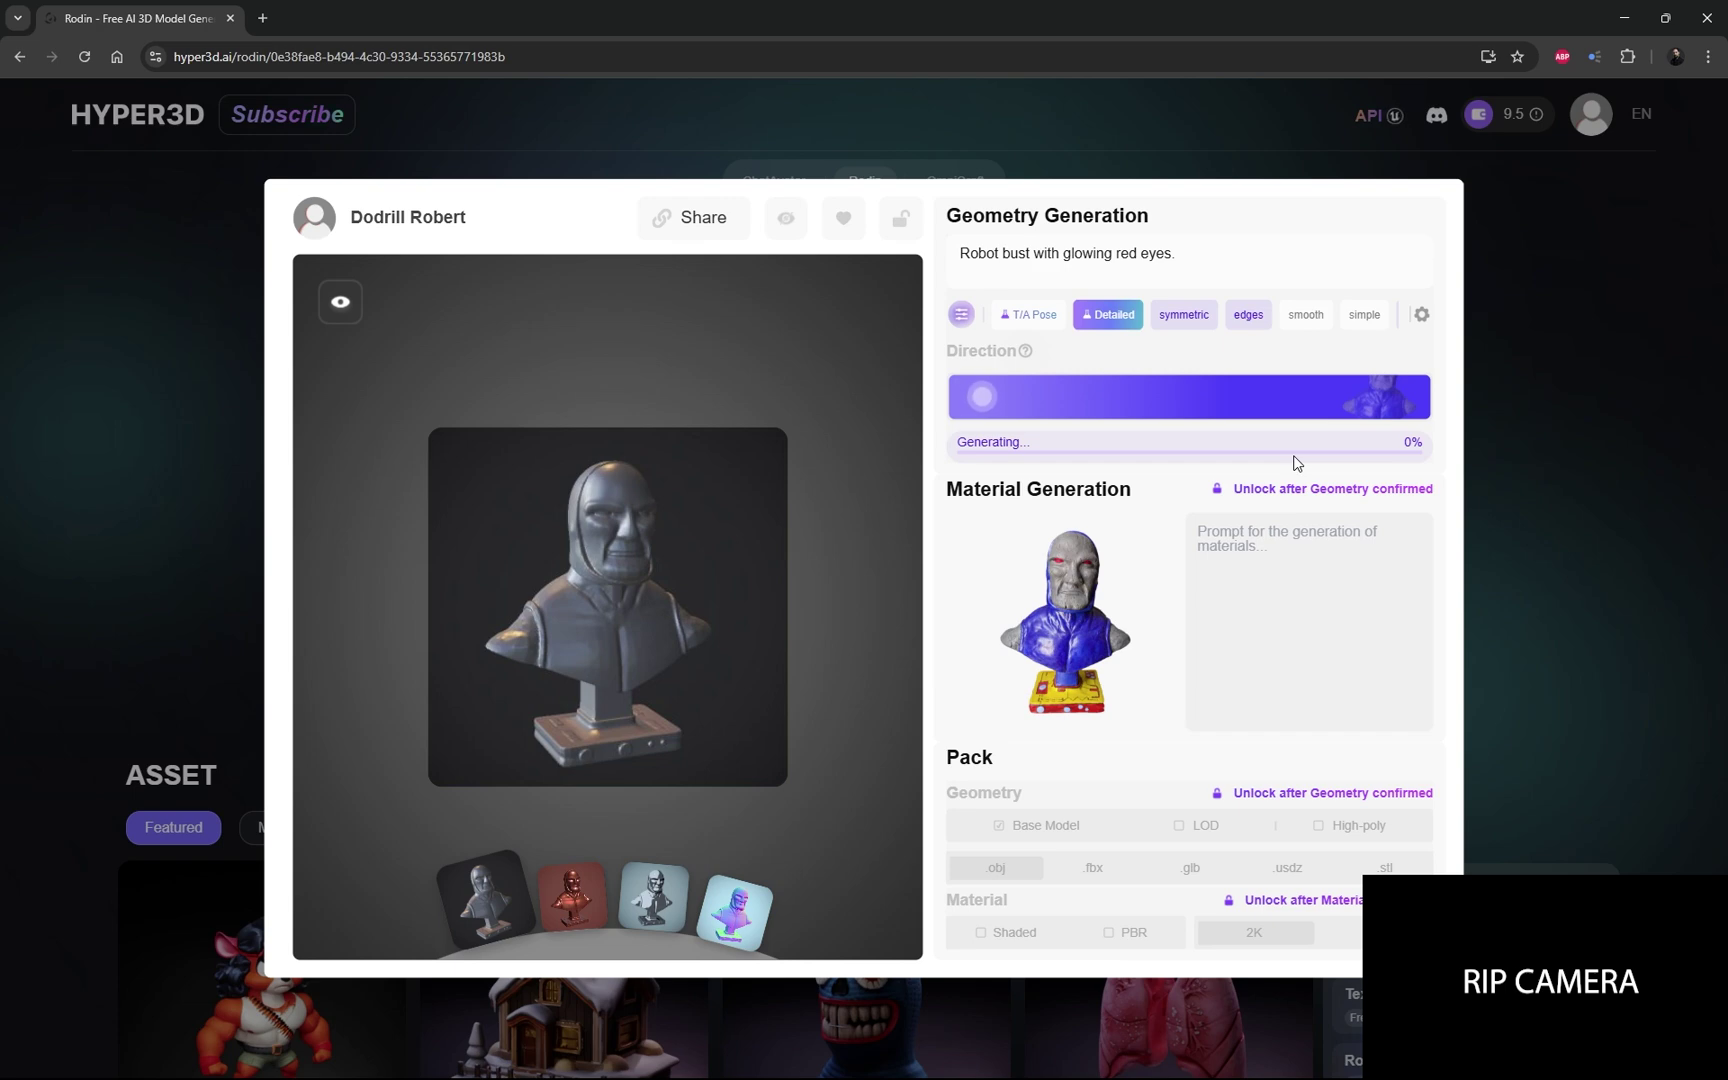
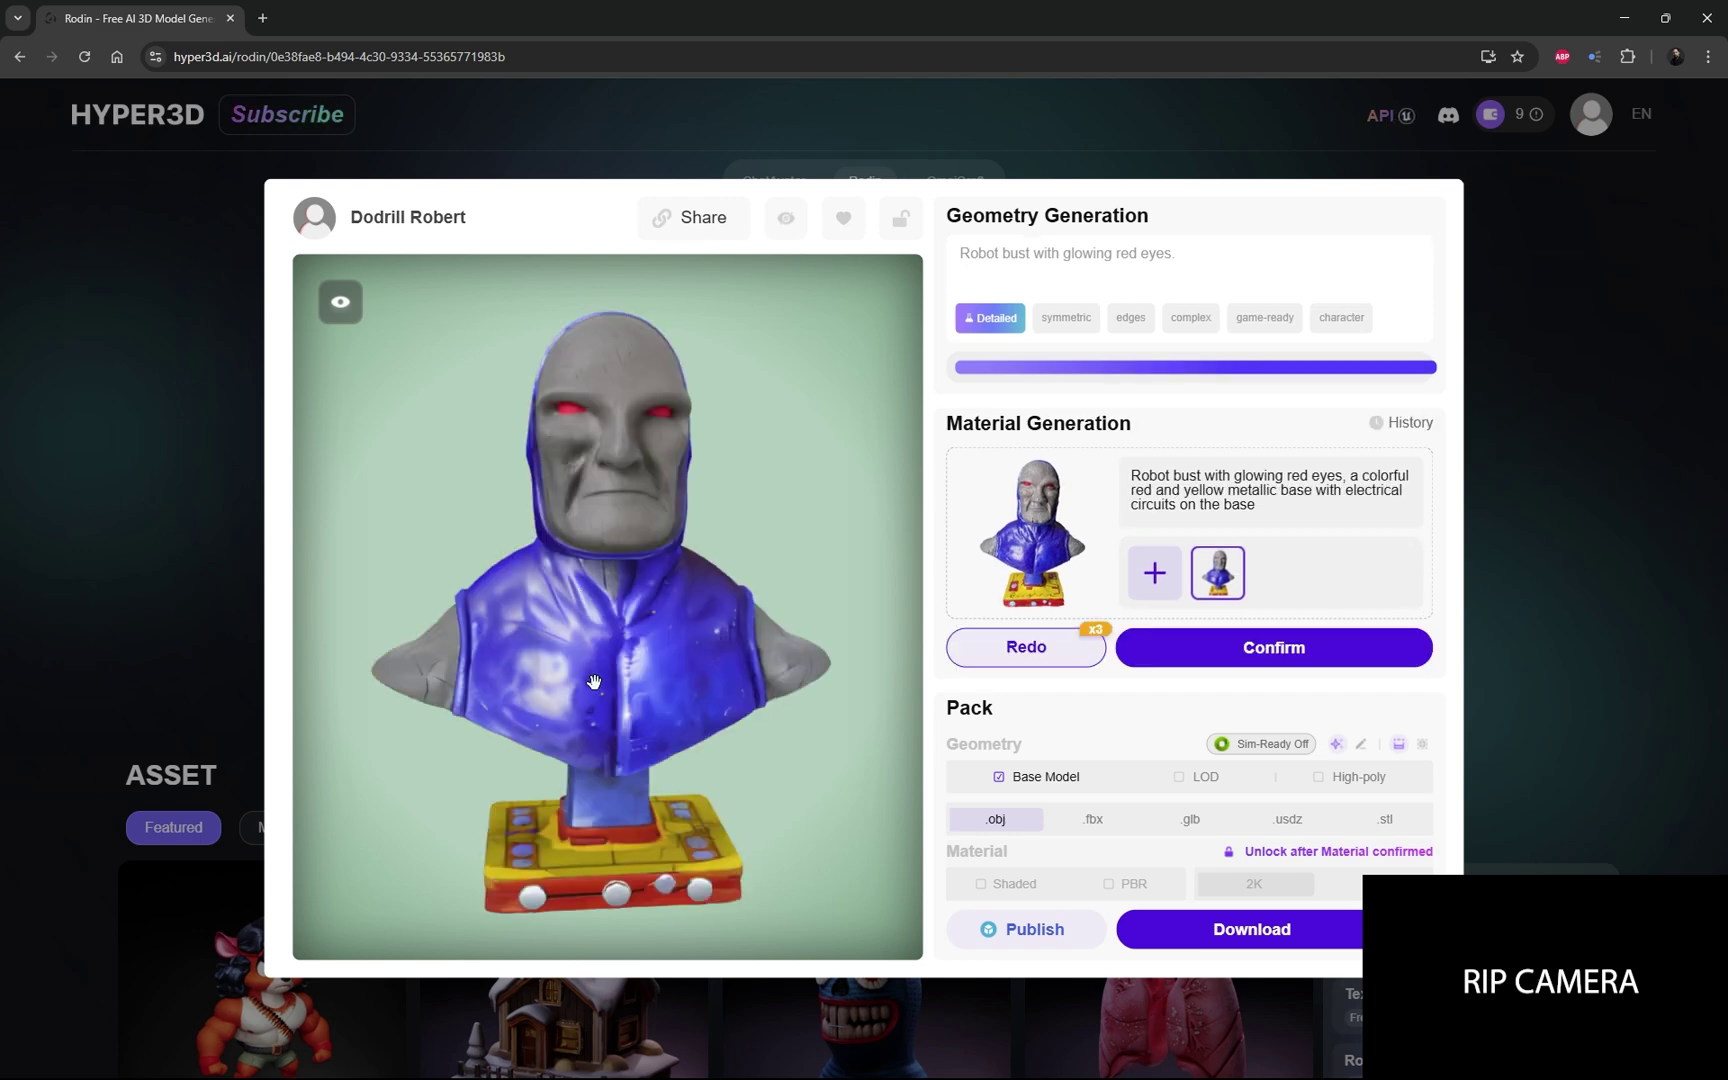
# Step: Examine the generated material on the bust's front, back, sides, base and top of the head
pyautogui.moveTo(594, 681); pyautogui.dragTo(664, 711)
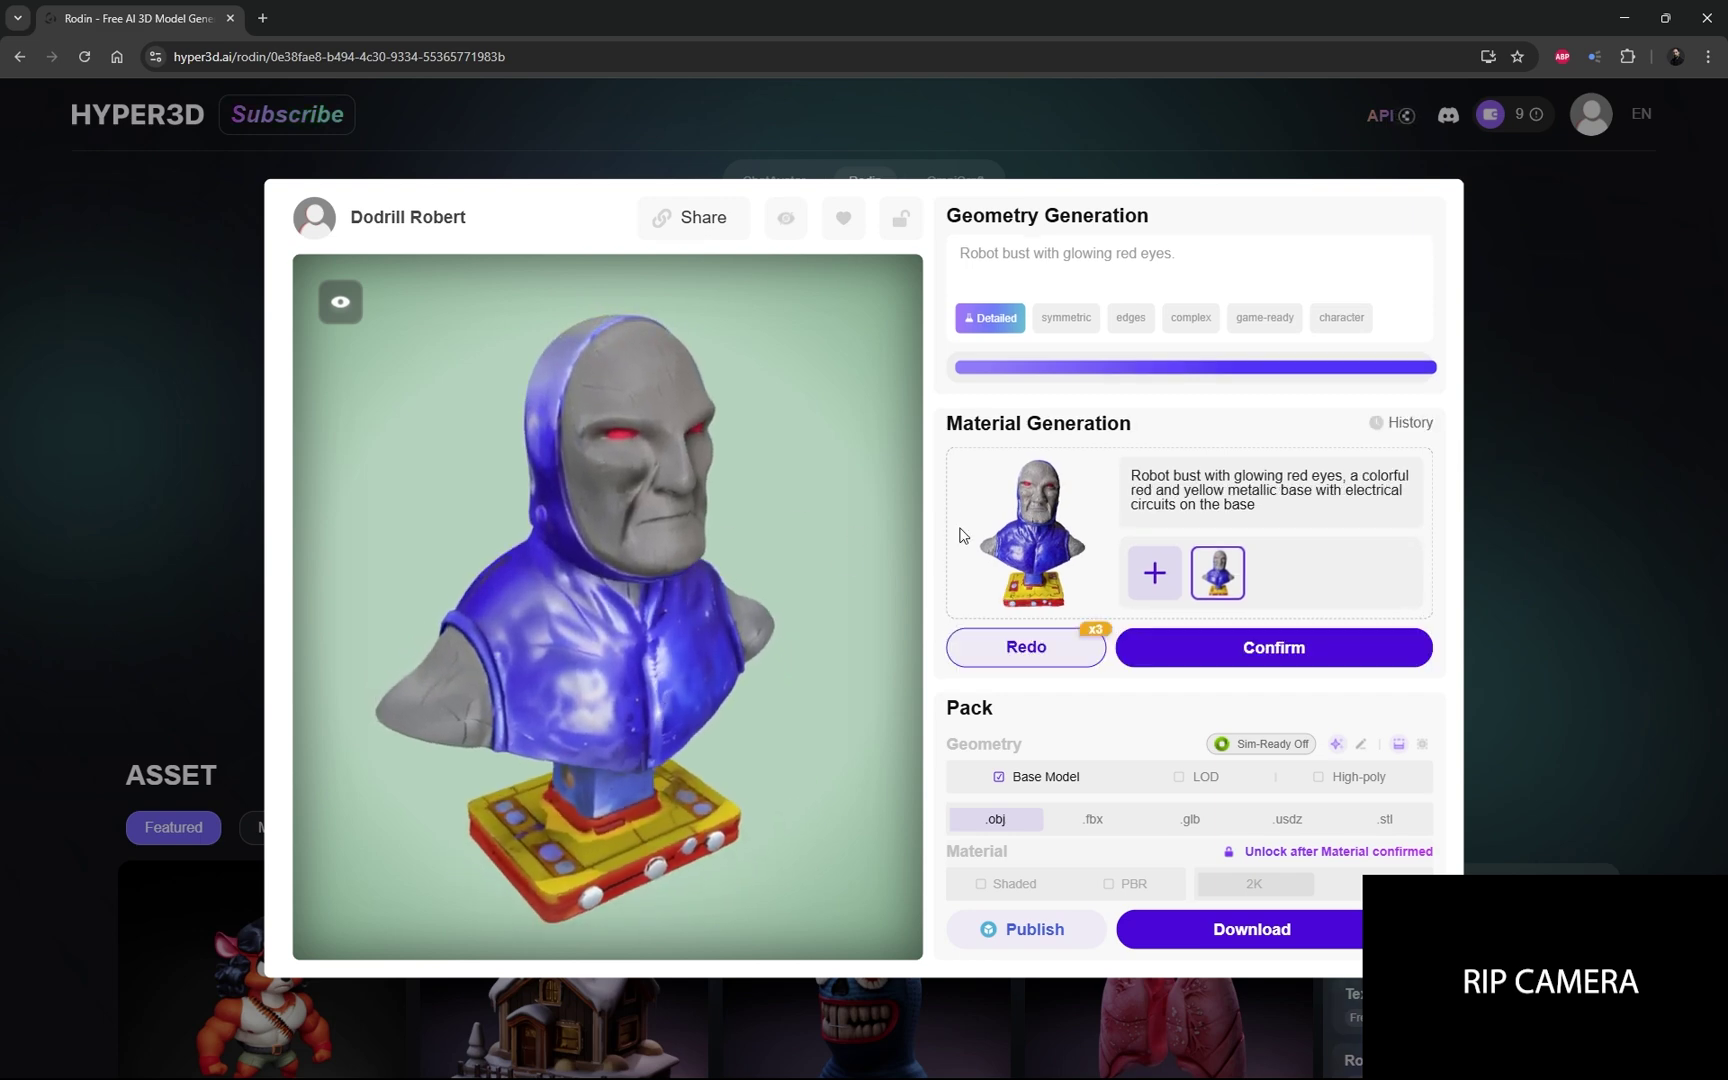
pyautogui.moveTo(506, 699); pyautogui.dragTo(796, 652)
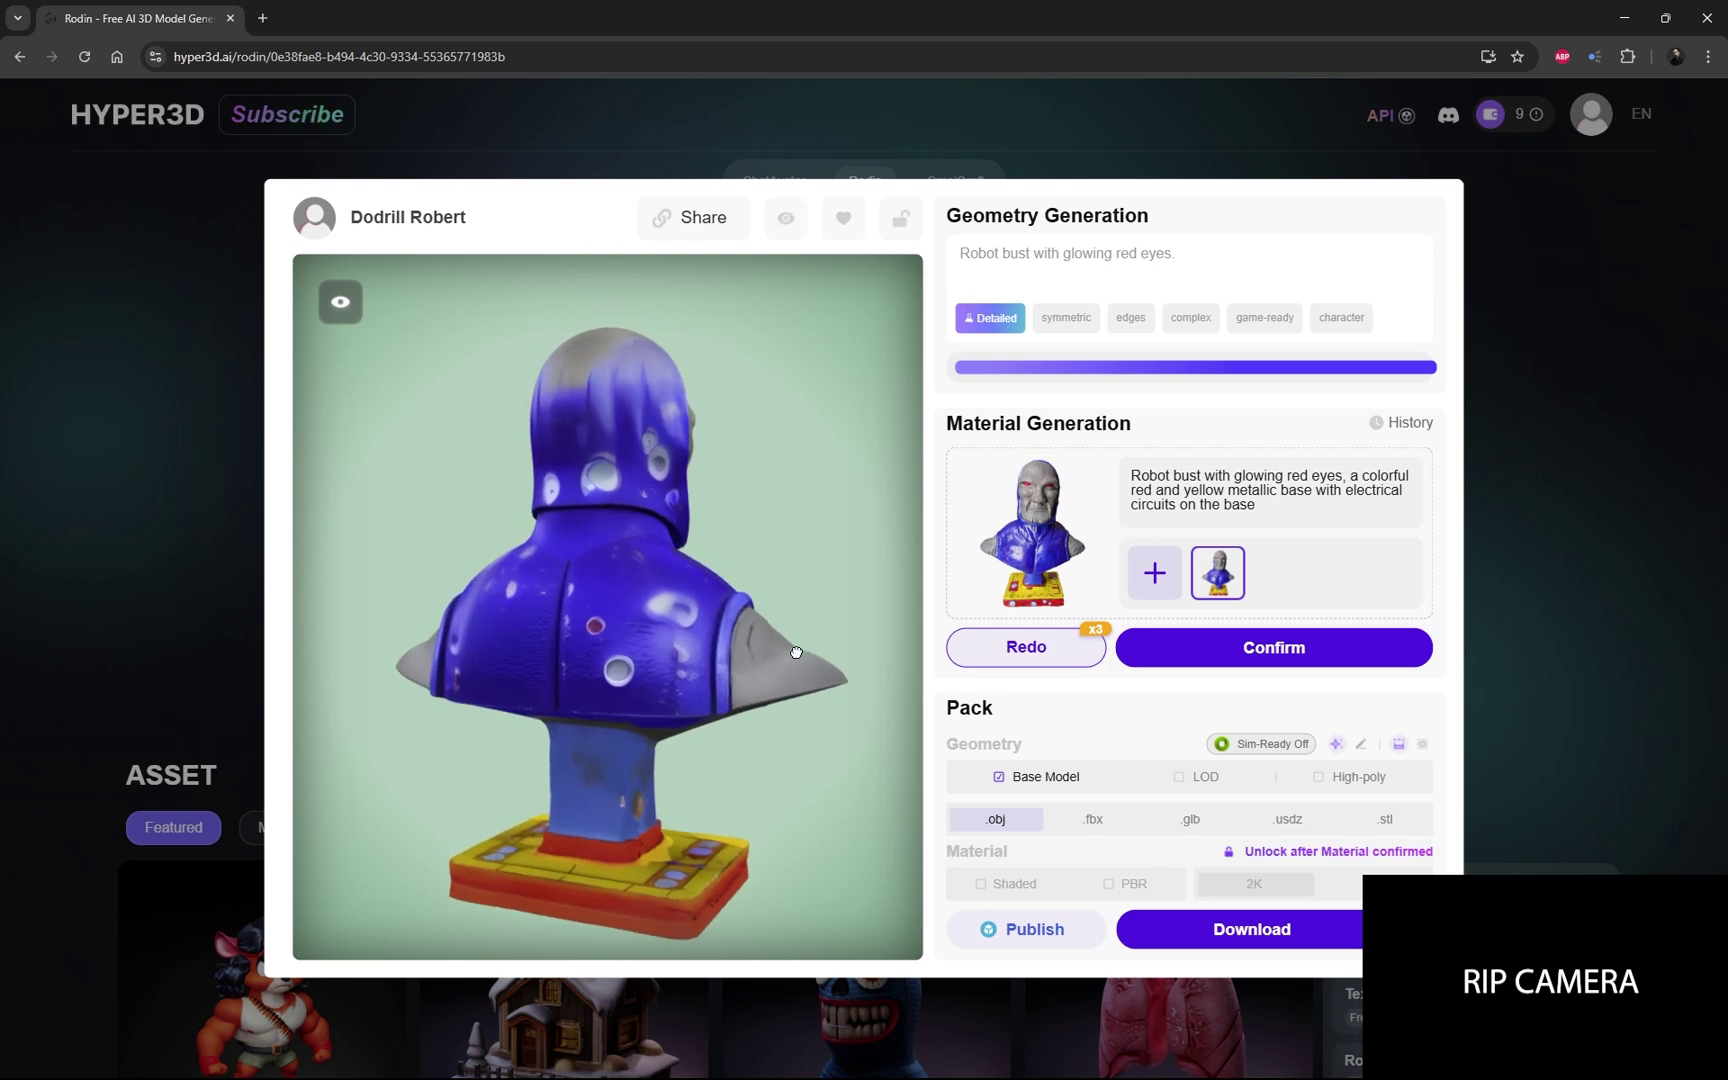
pyautogui.moveTo(669, 595); pyautogui.dragTo(725, 634)
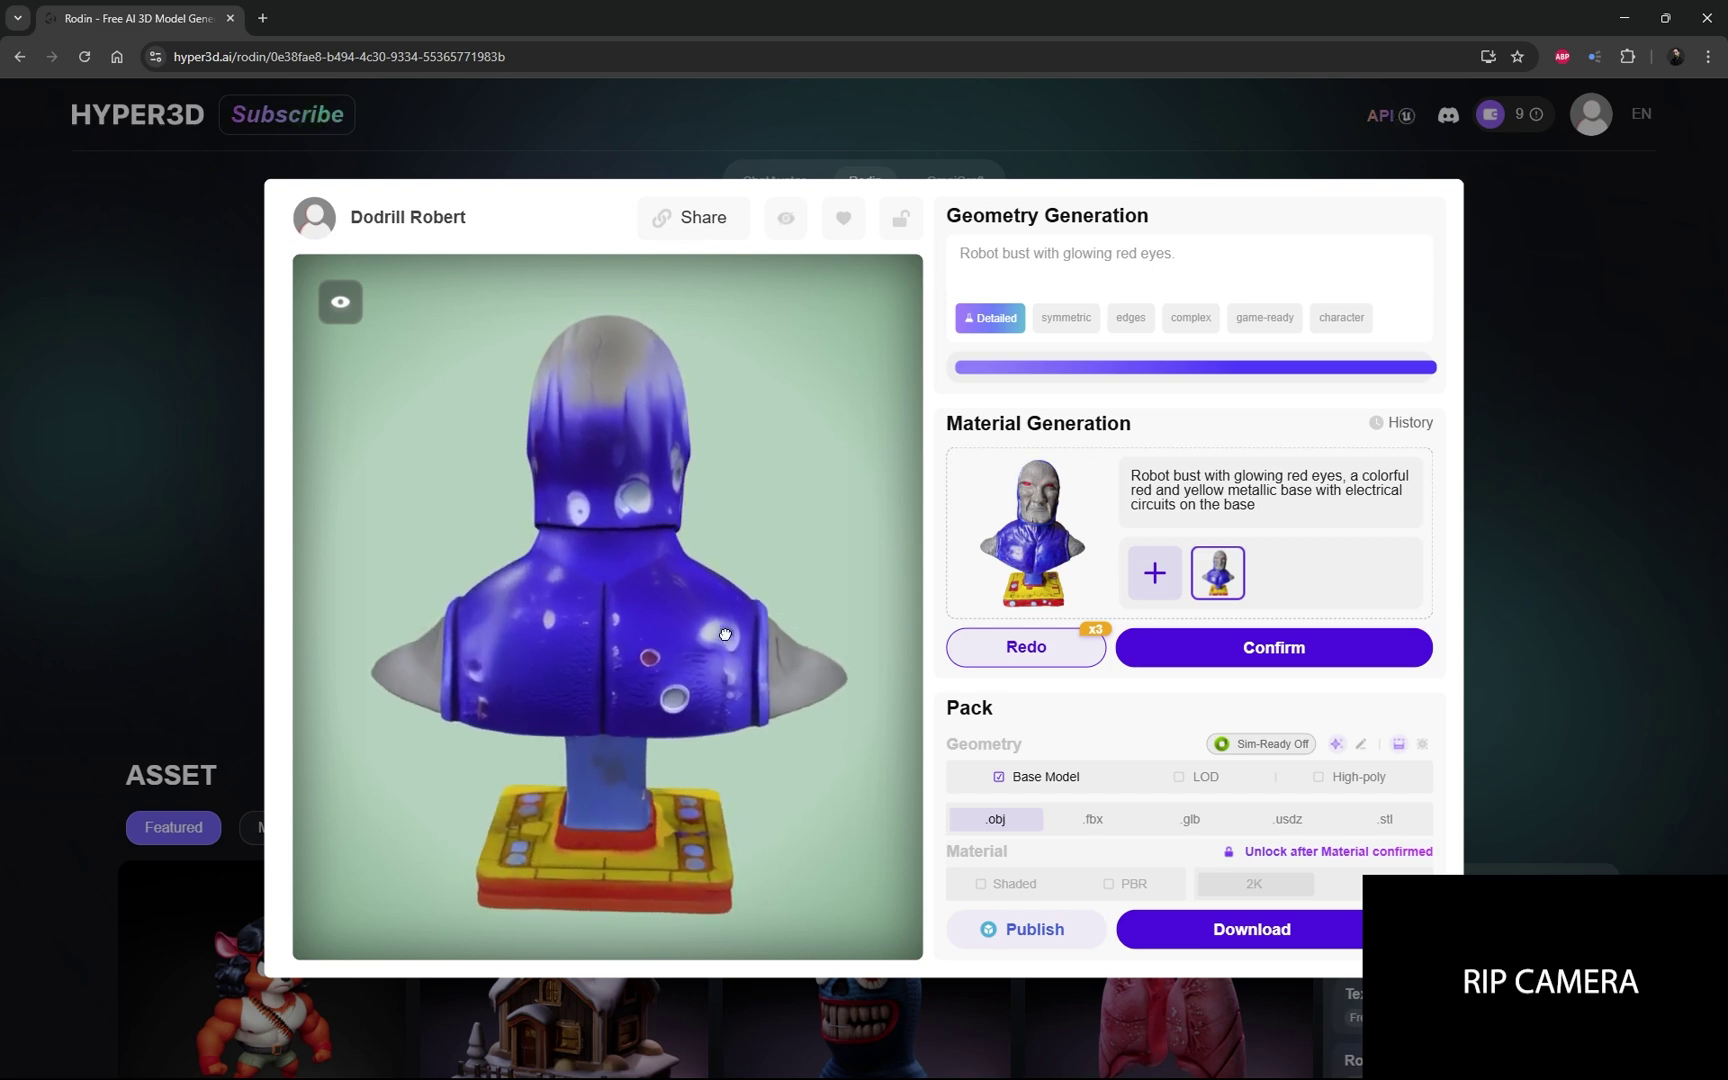
pyautogui.moveTo(681, 727); pyautogui.dragTo(677, 857)
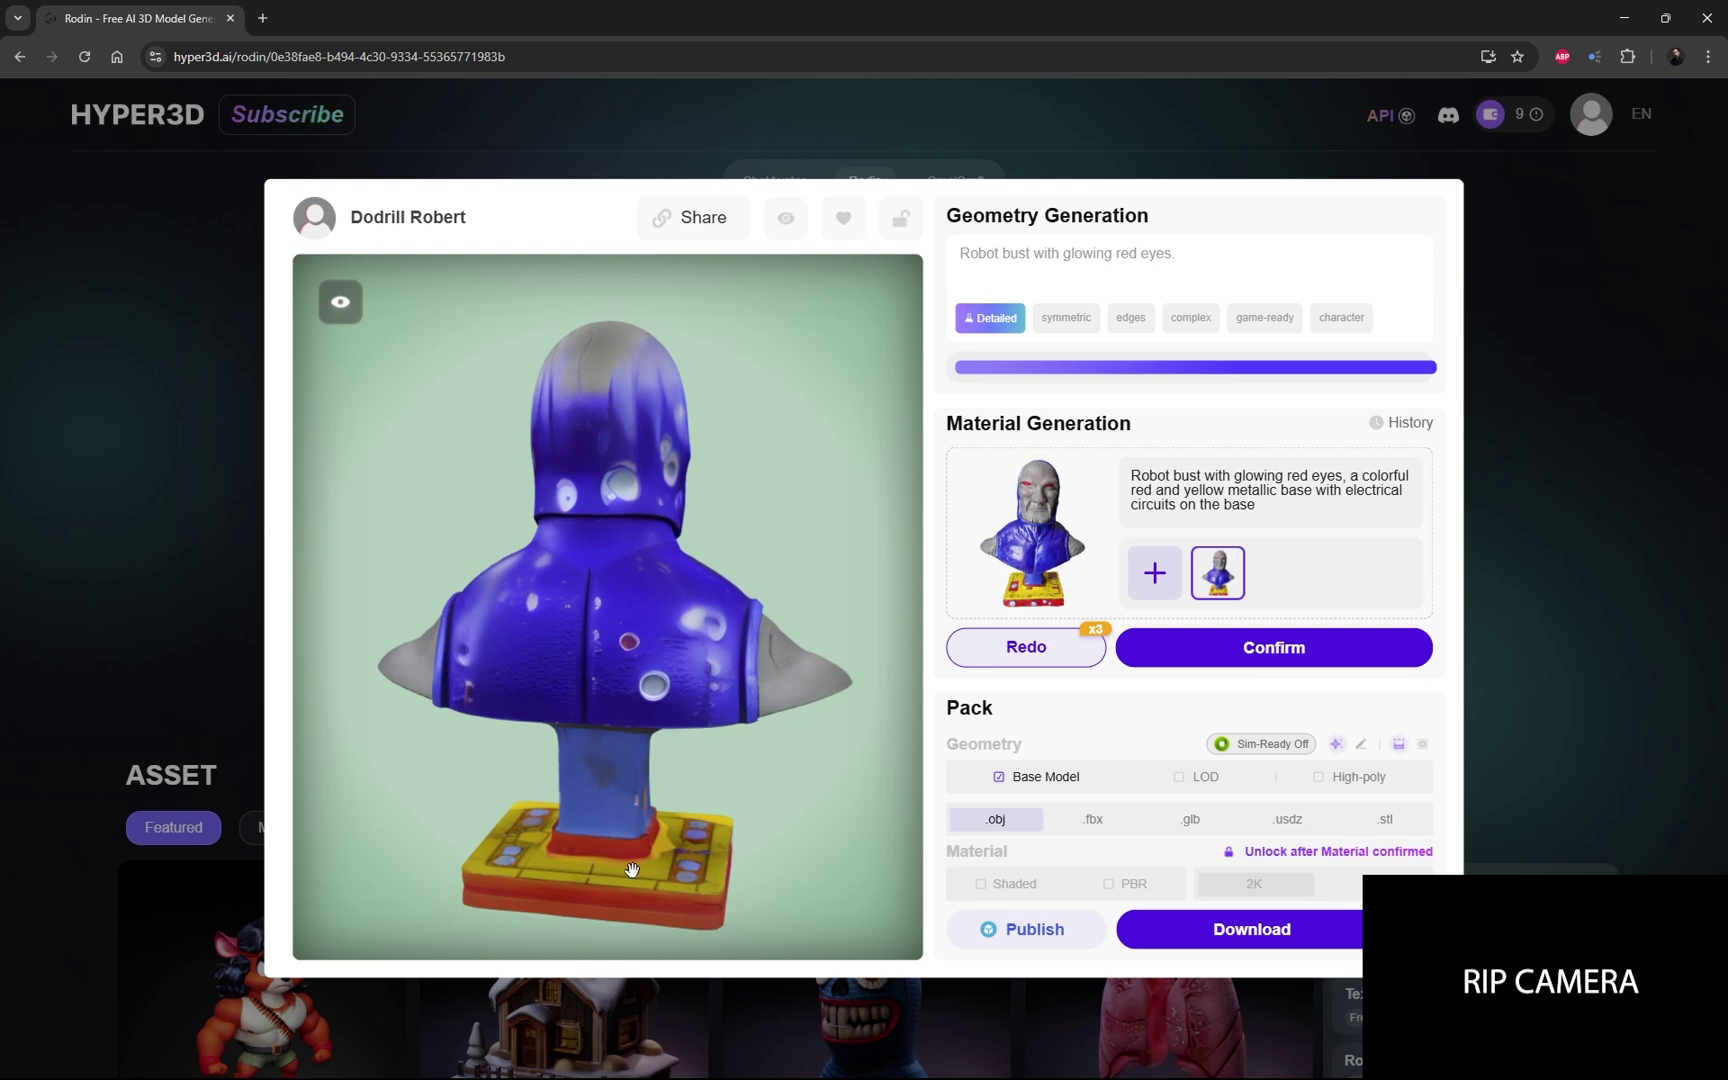
pyautogui.moveTo(701, 645); pyautogui.dragTo(541, 716)
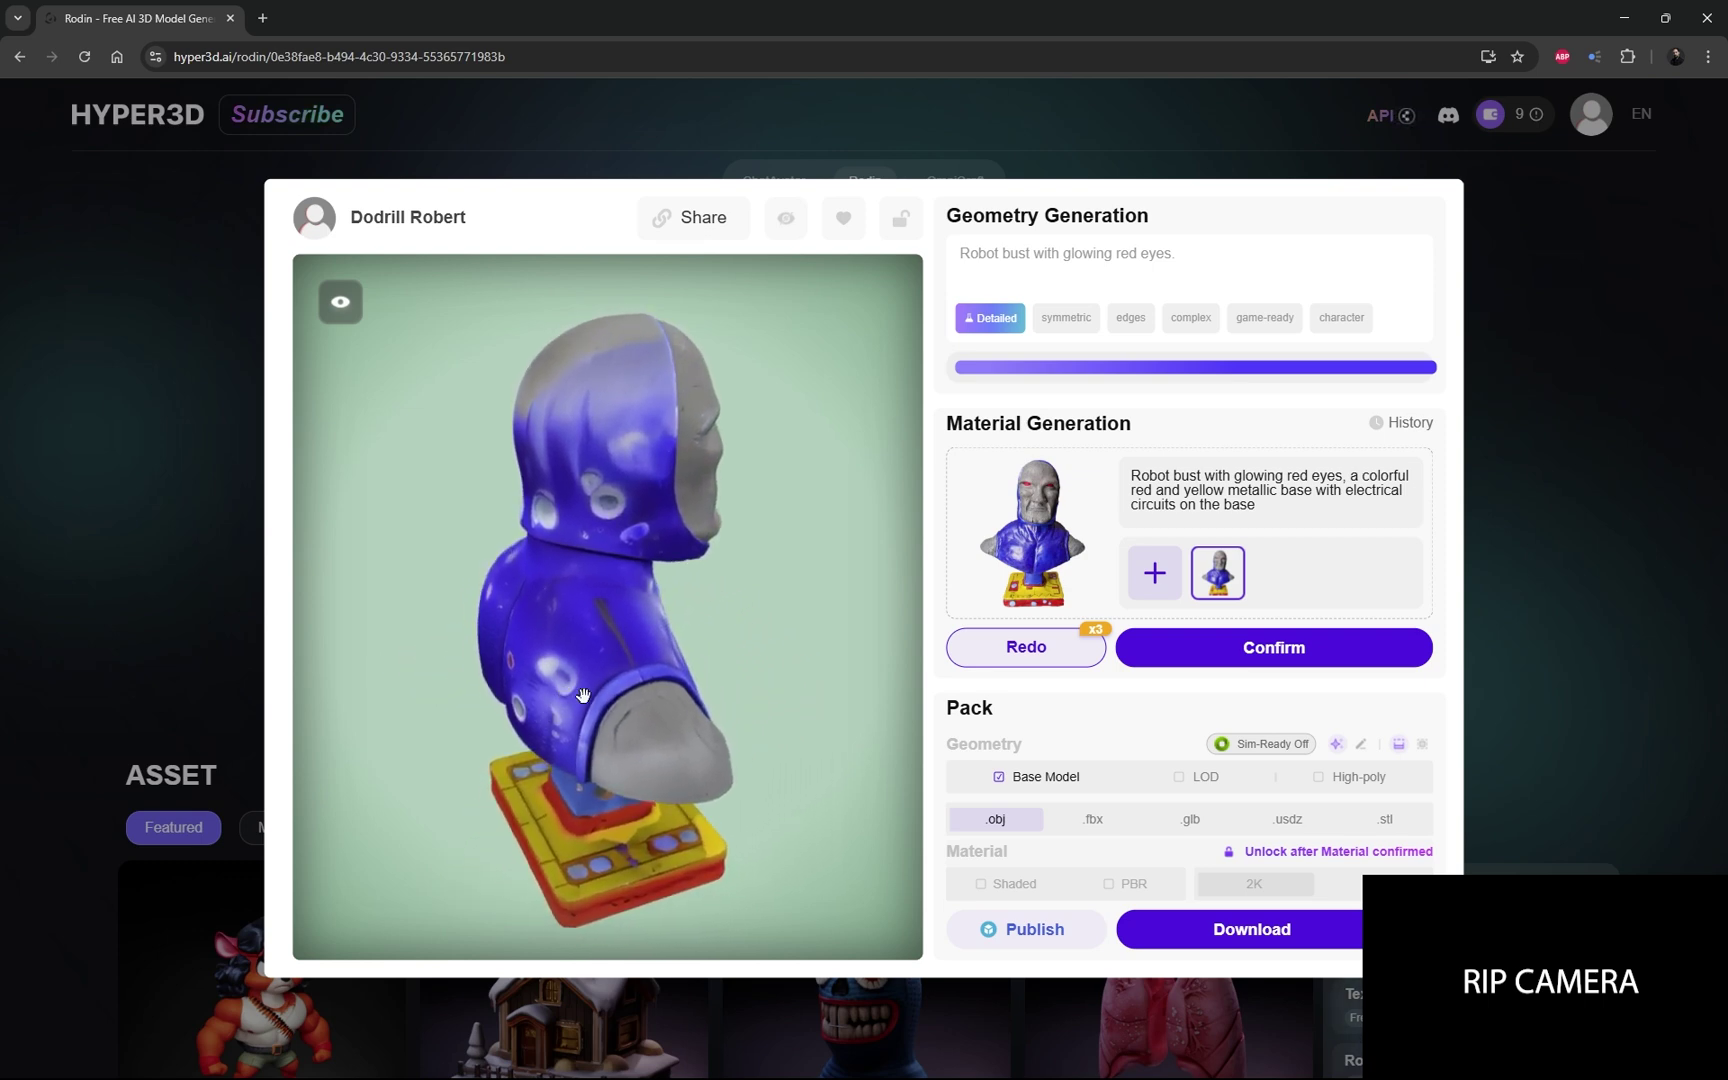
pyautogui.moveTo(610, 487); pyautogui.dragTo(615, 421)
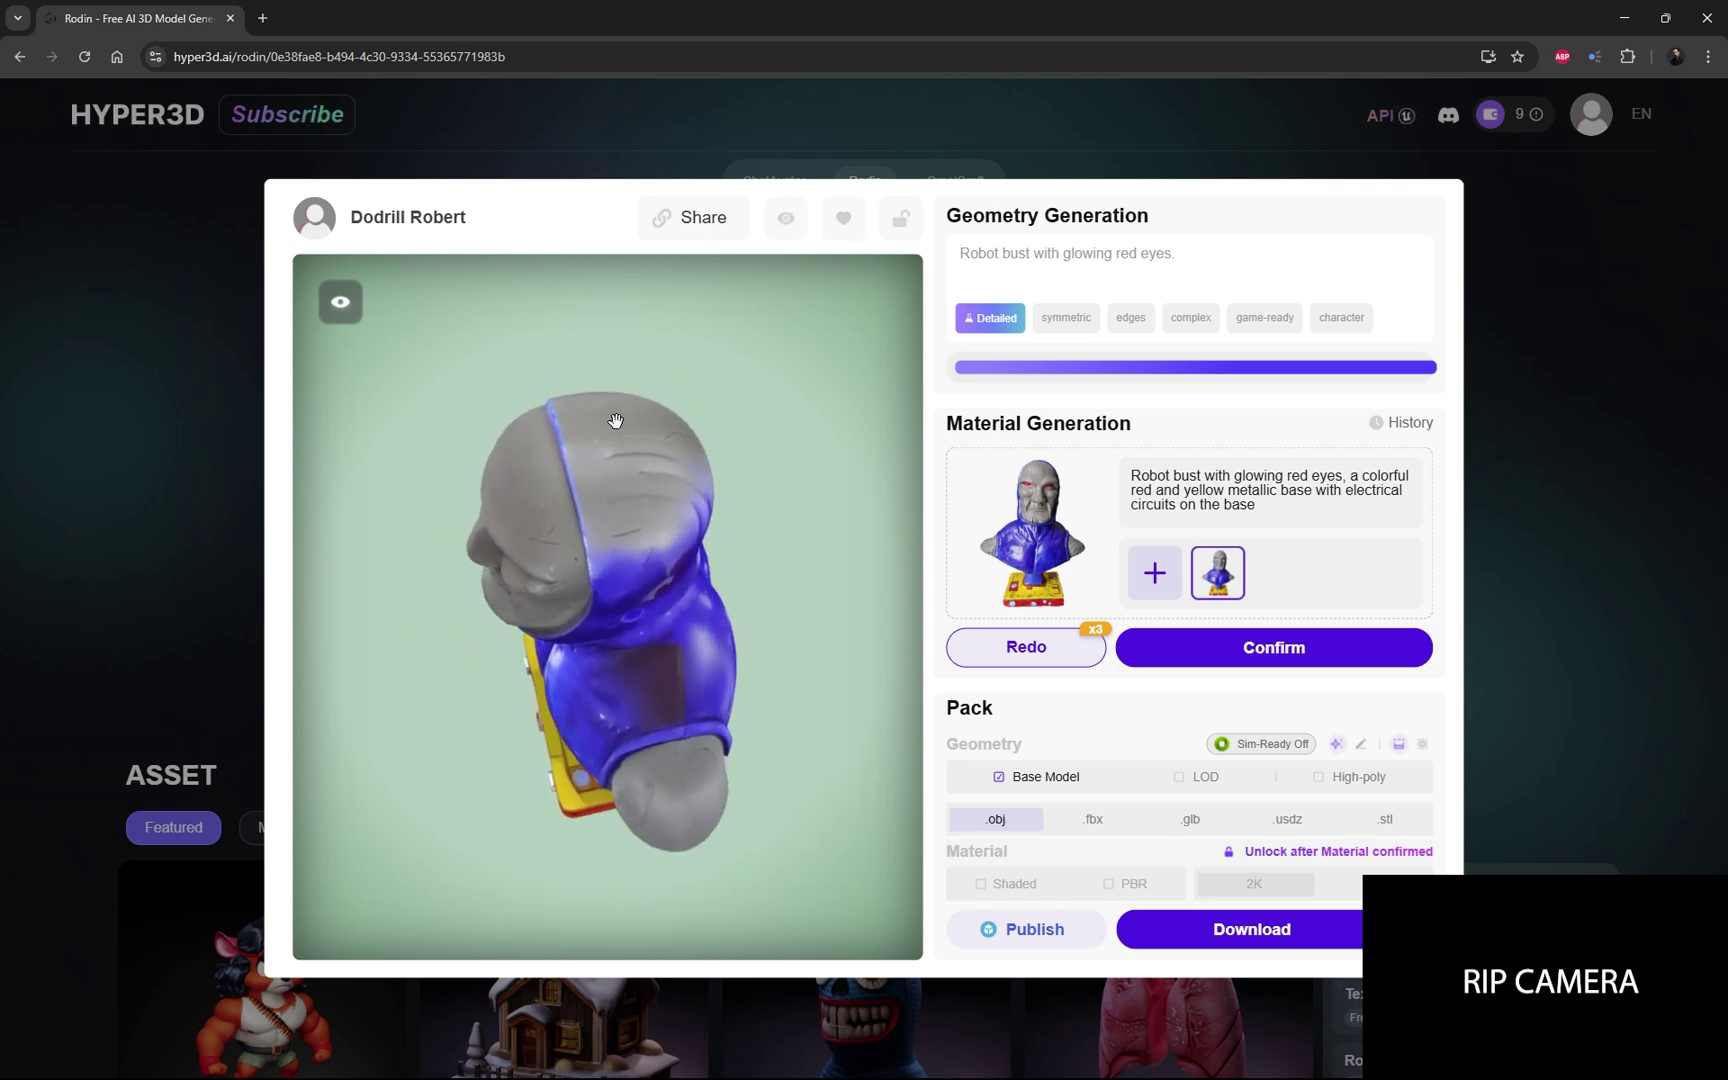
pyautogui.moveTo(655, 720); pyautogui.dragTo(827, 584)
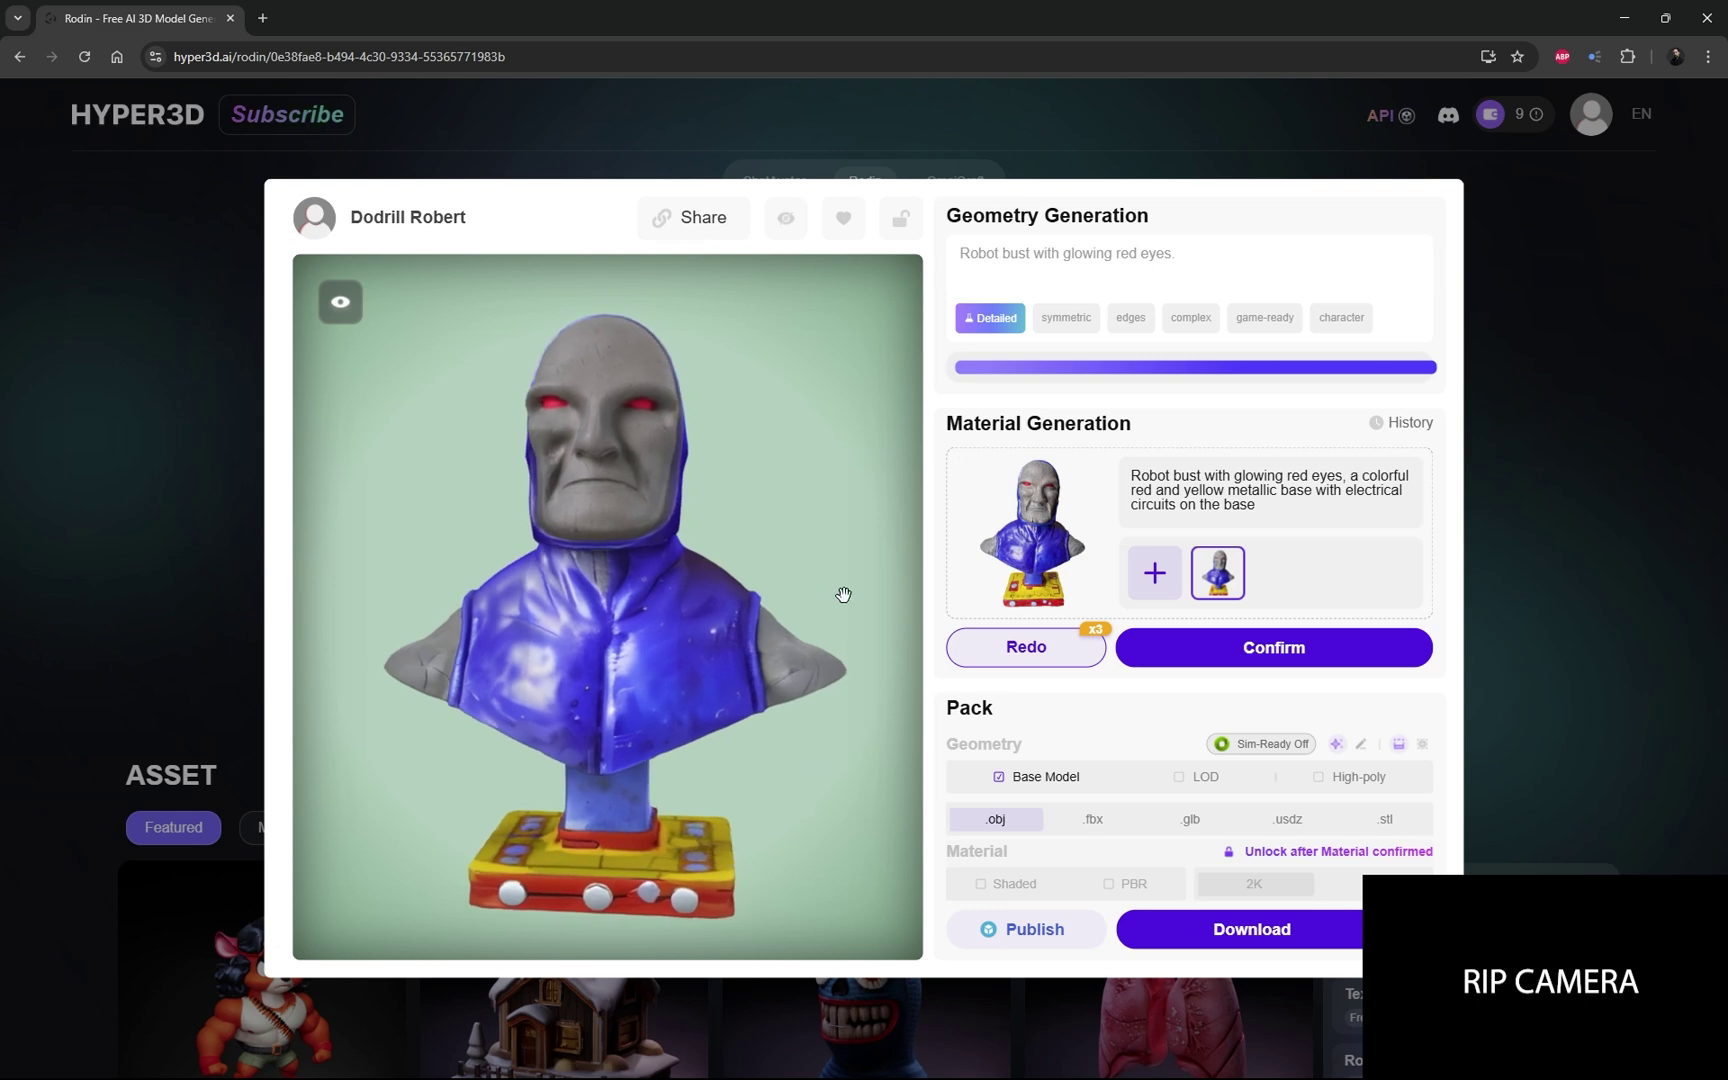
# Step: Redo the material generation with the existing prompt and reference image, and inspect the bust from several angles
pyautogui.click(1020, 647)
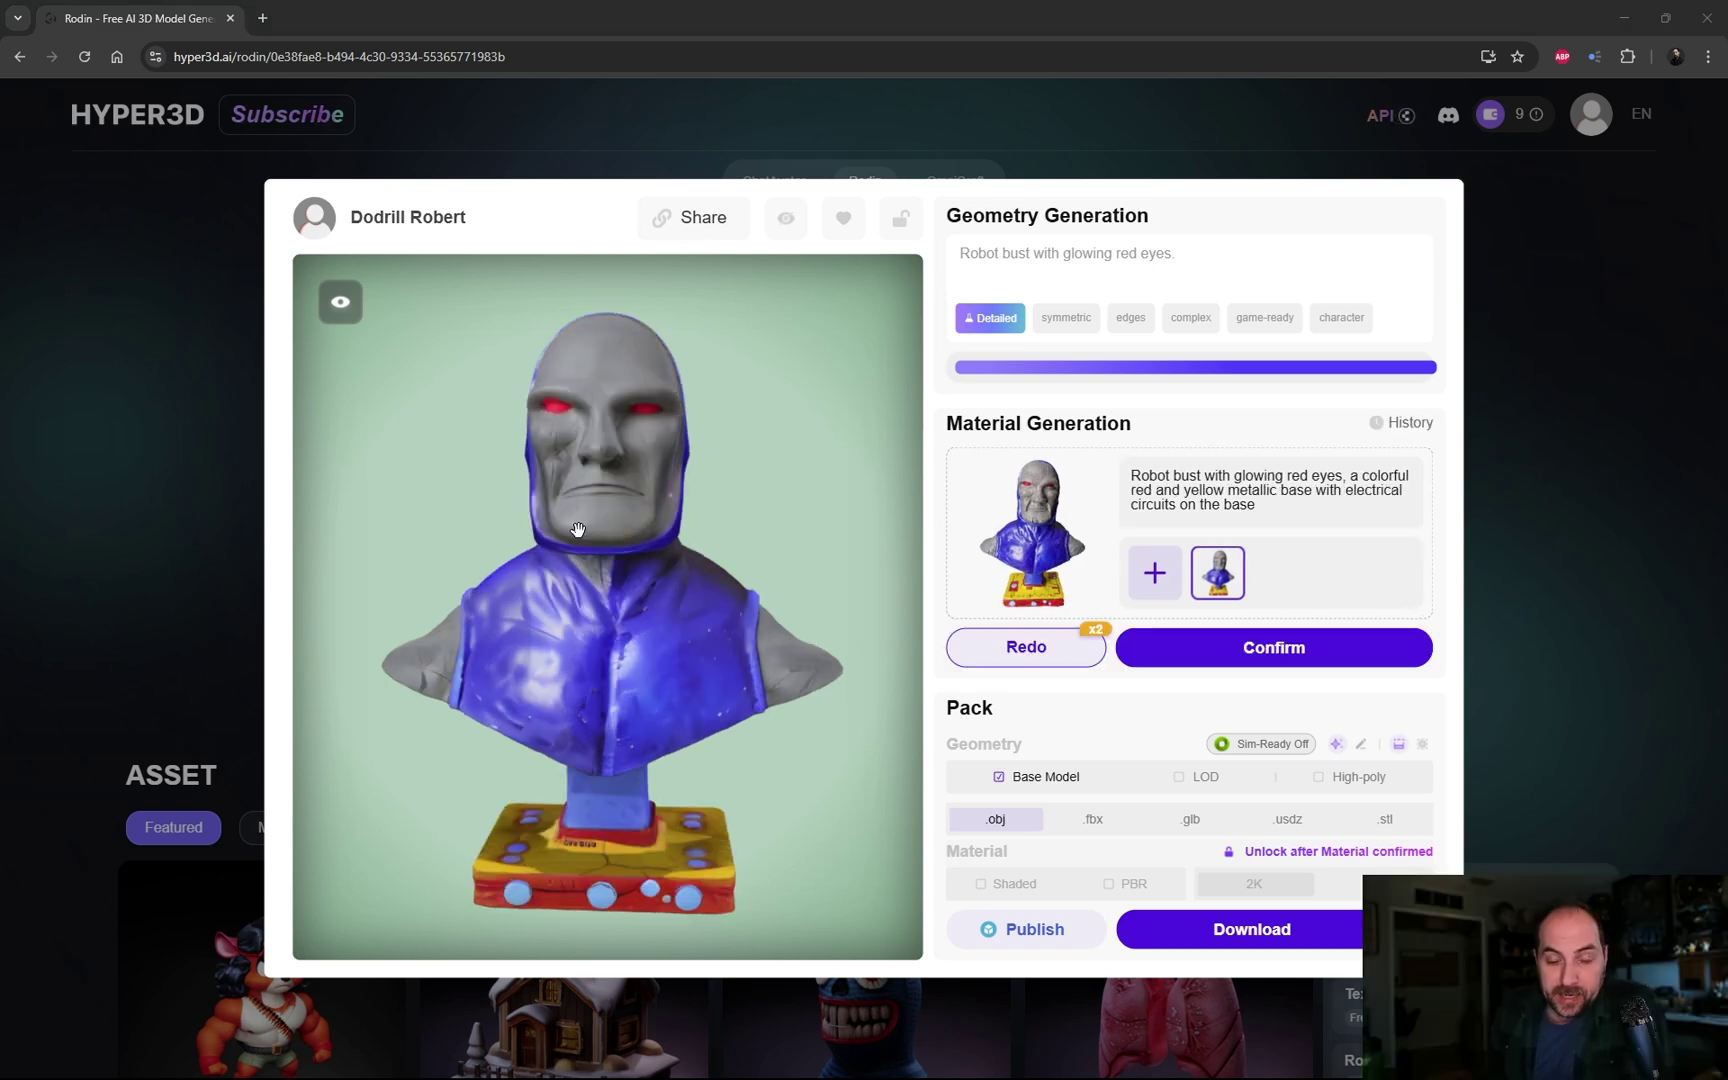
pyautogui.moveTo(617, 513); pyautogui.dragTo(236, 562)
pyautogui.click(1385, 427)
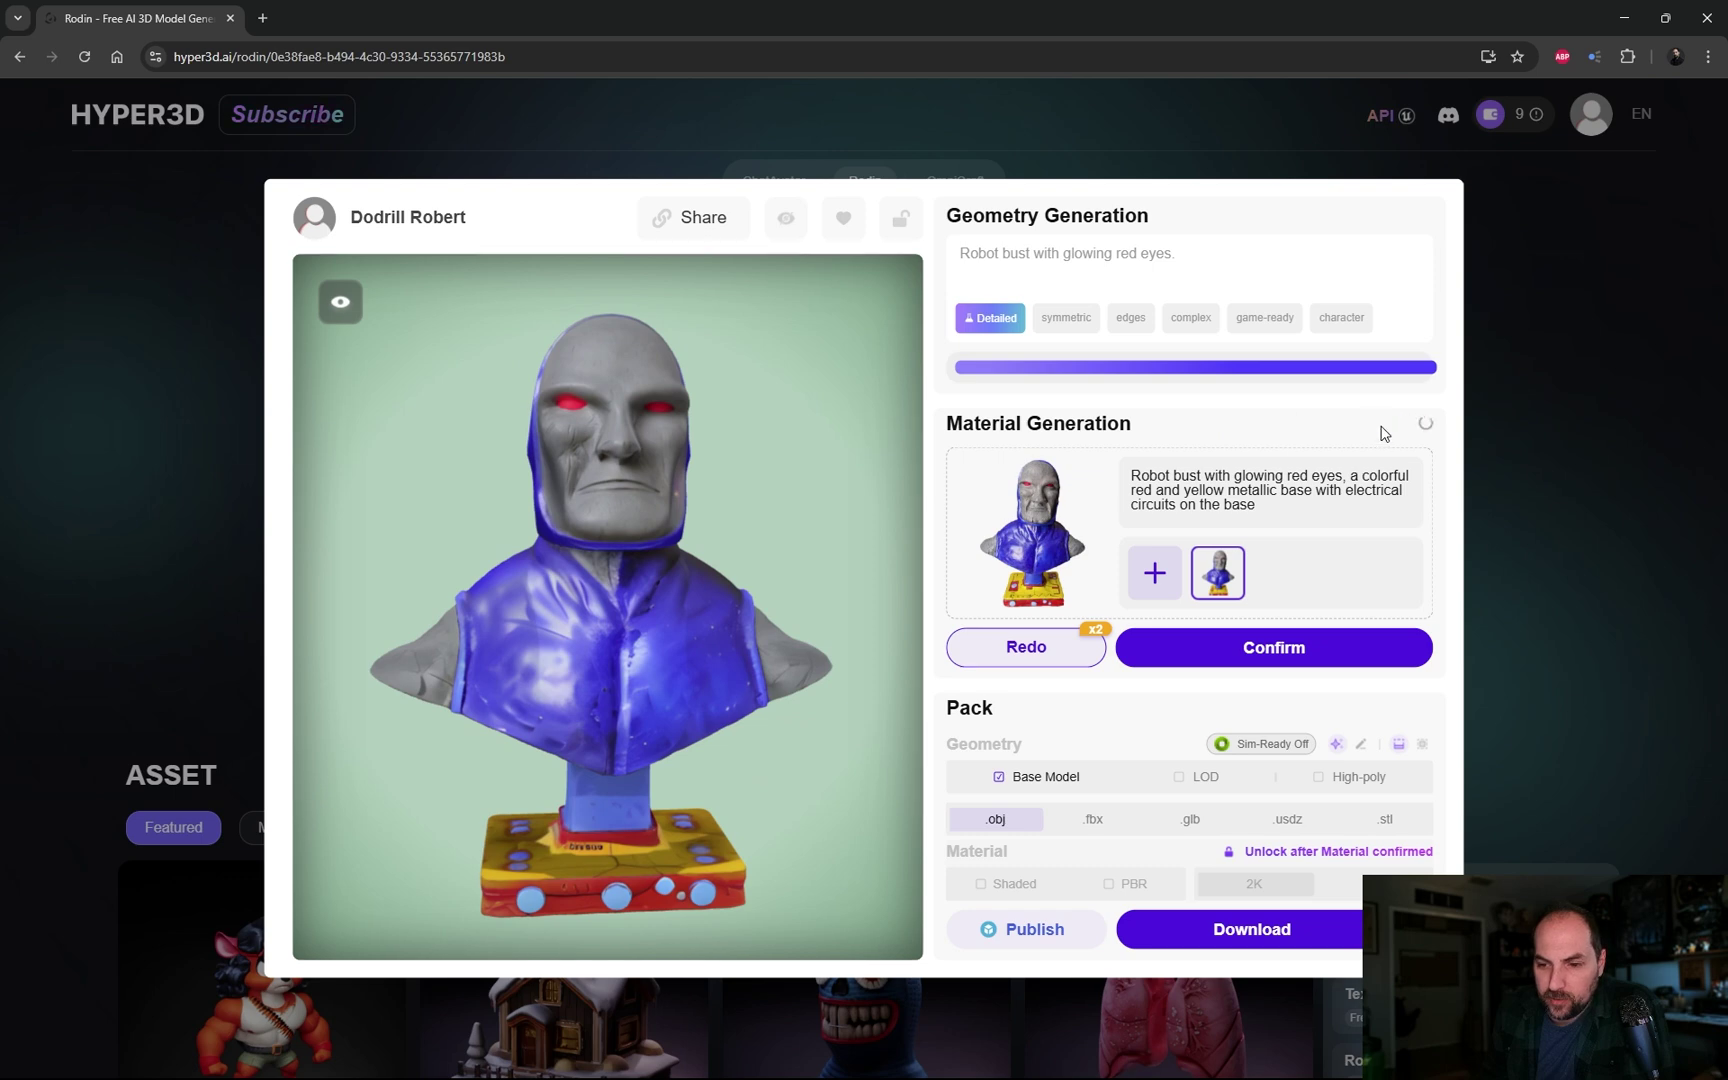
pyautogui.moveTo(905, 525); pyautogui.dragTo(718, 542)
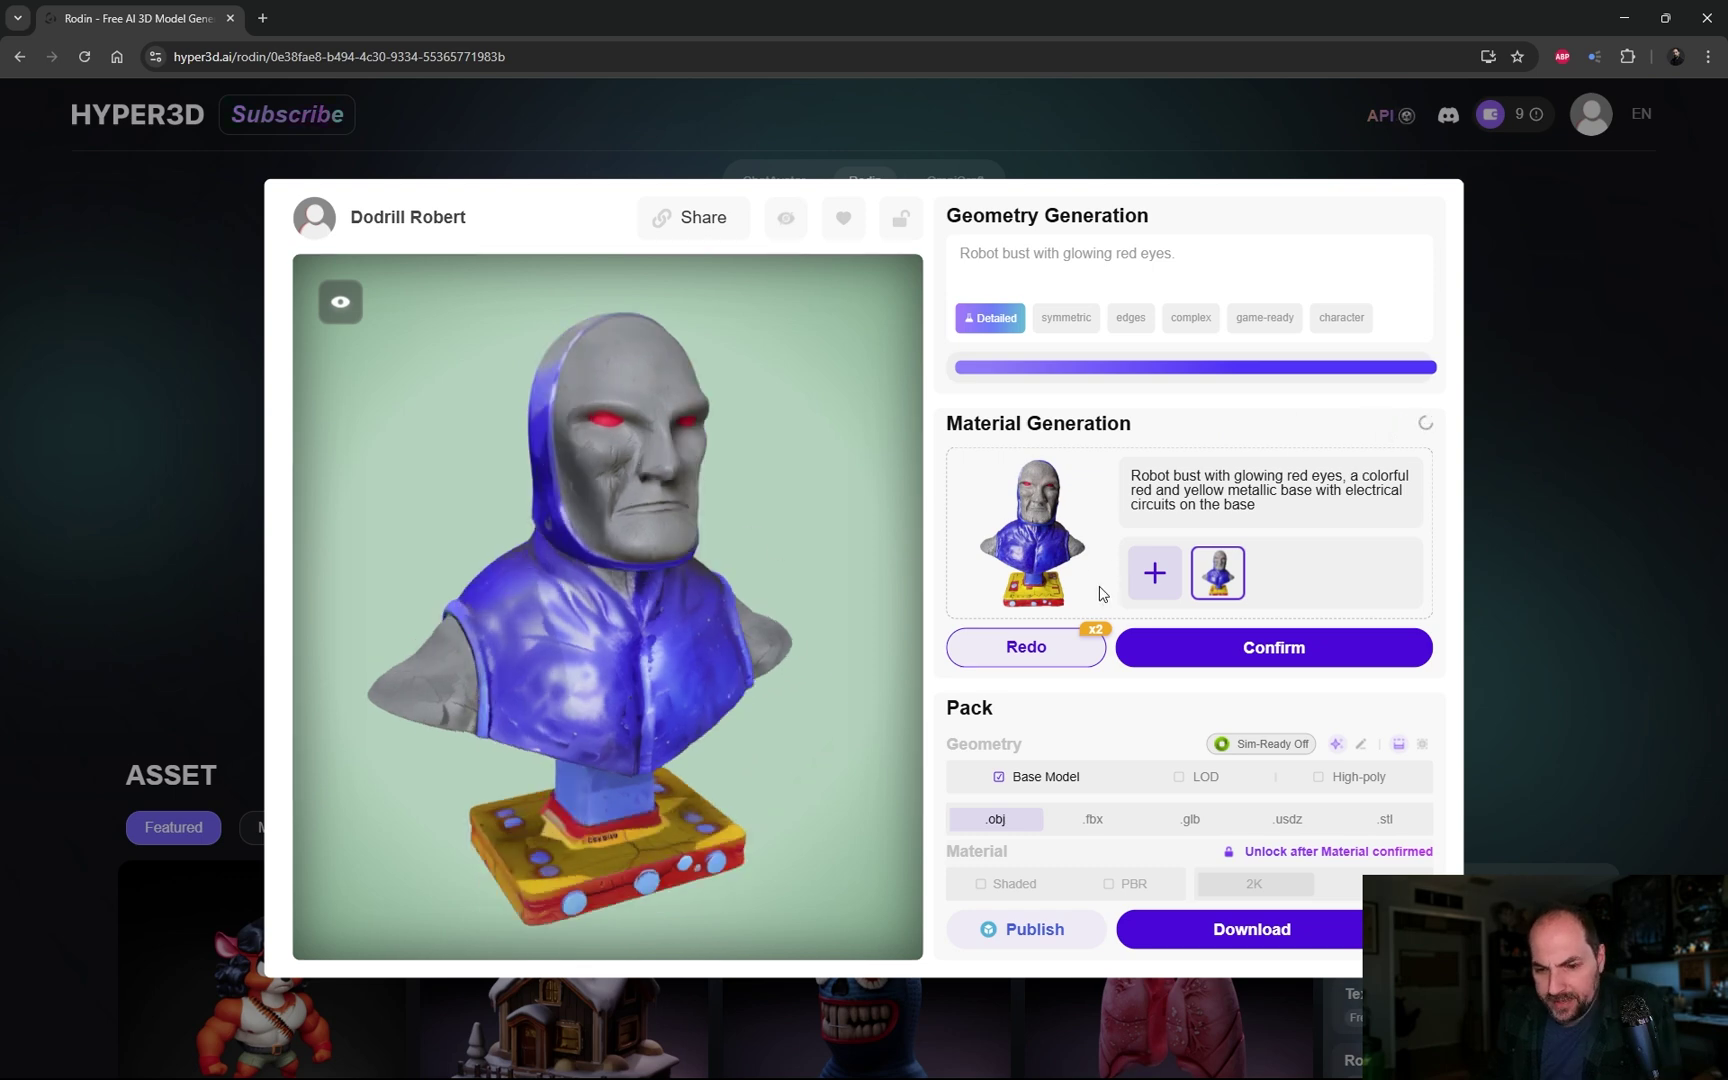
# Step: Redo the material with Reference Strength 0.35 and PBR Temperature 8, and inspect the bust's new texture
pyautogui.moveTo(1085, 652)
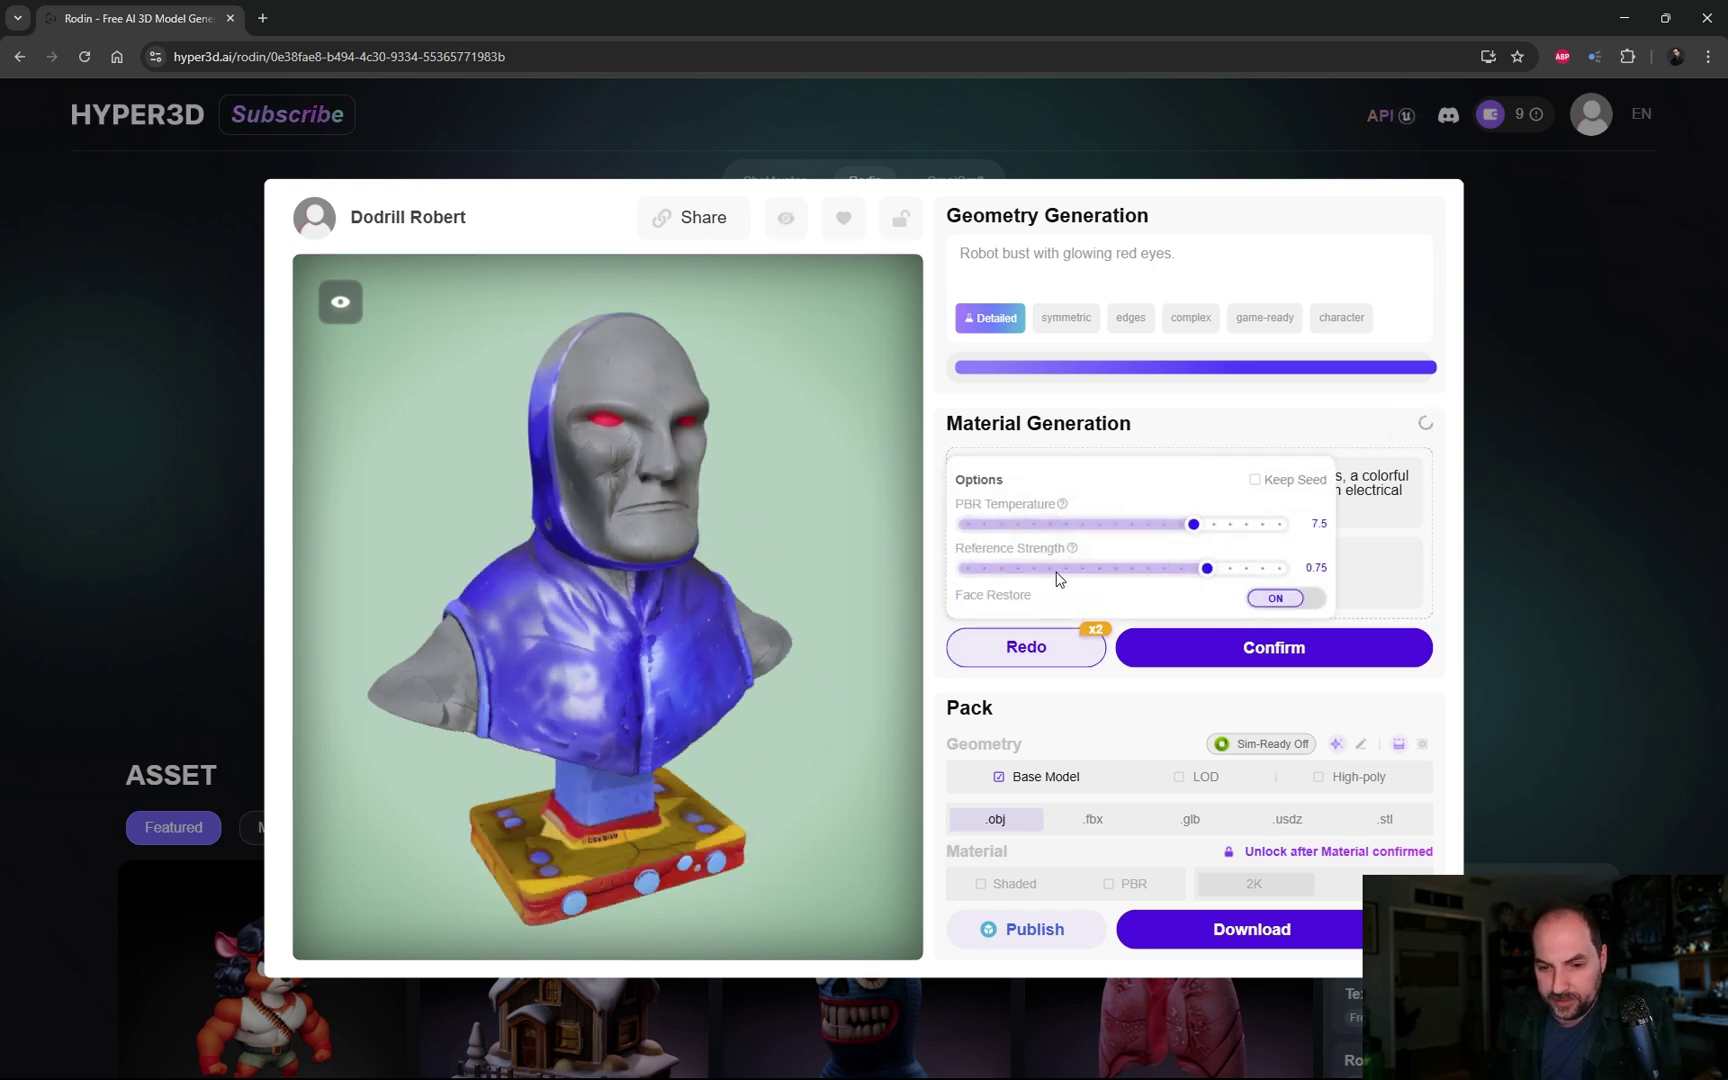
pyautogui.moveTo(1059, 508)
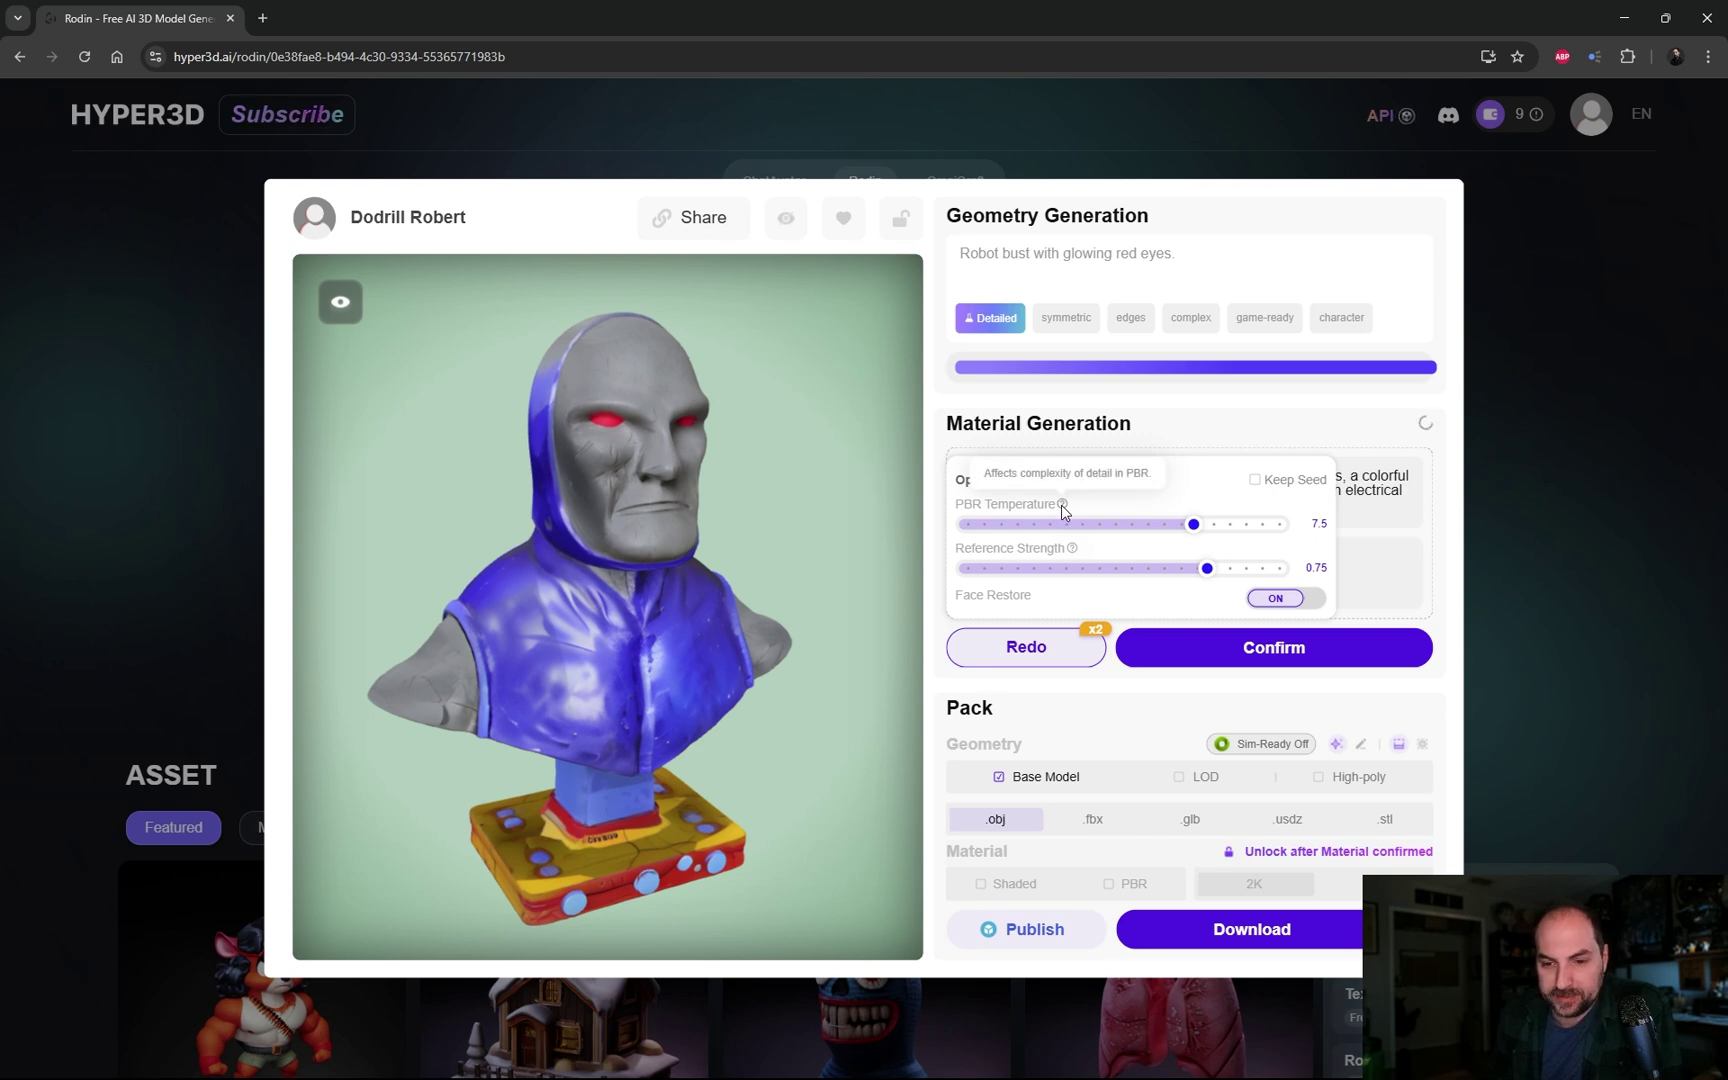
pyautogui.moveTo(1073, 549)
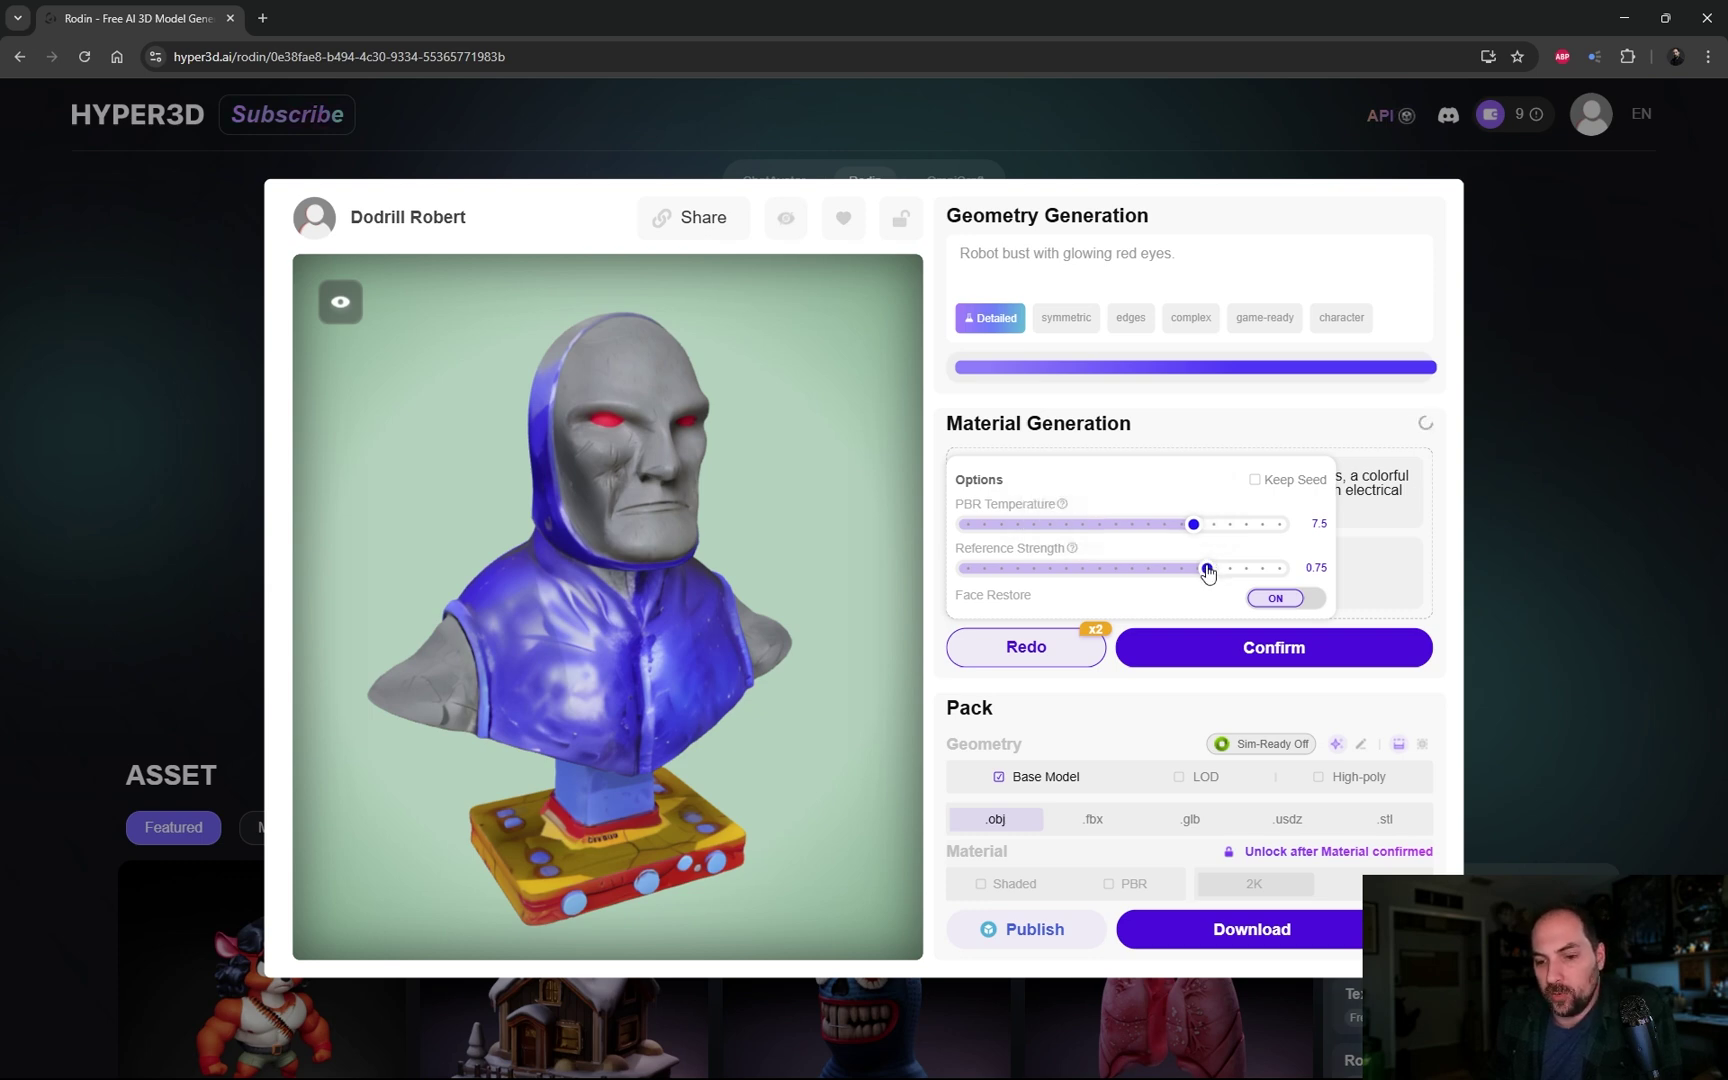
pyautogui.moveTo(1196, 573); pyautogui.dragTo(1075, 582)
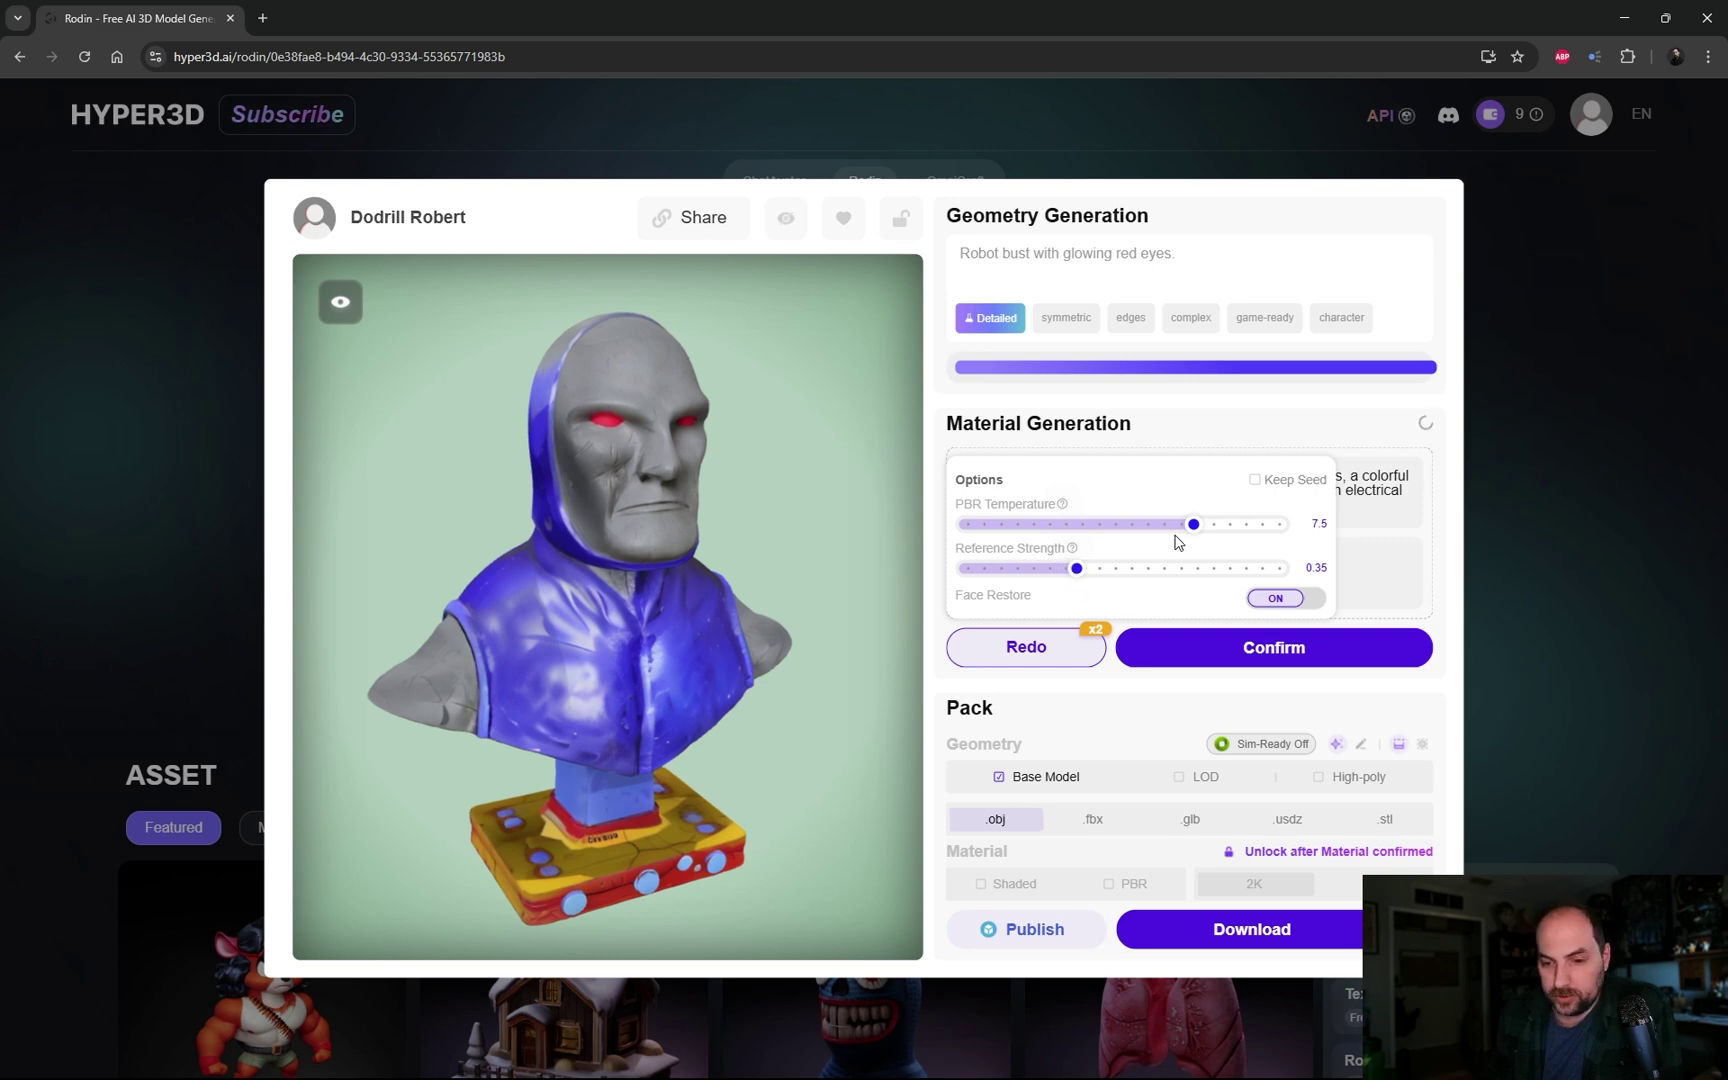
pyautogui.moveTo(1192, 530); pyautogui.dragTo(1210, 538)
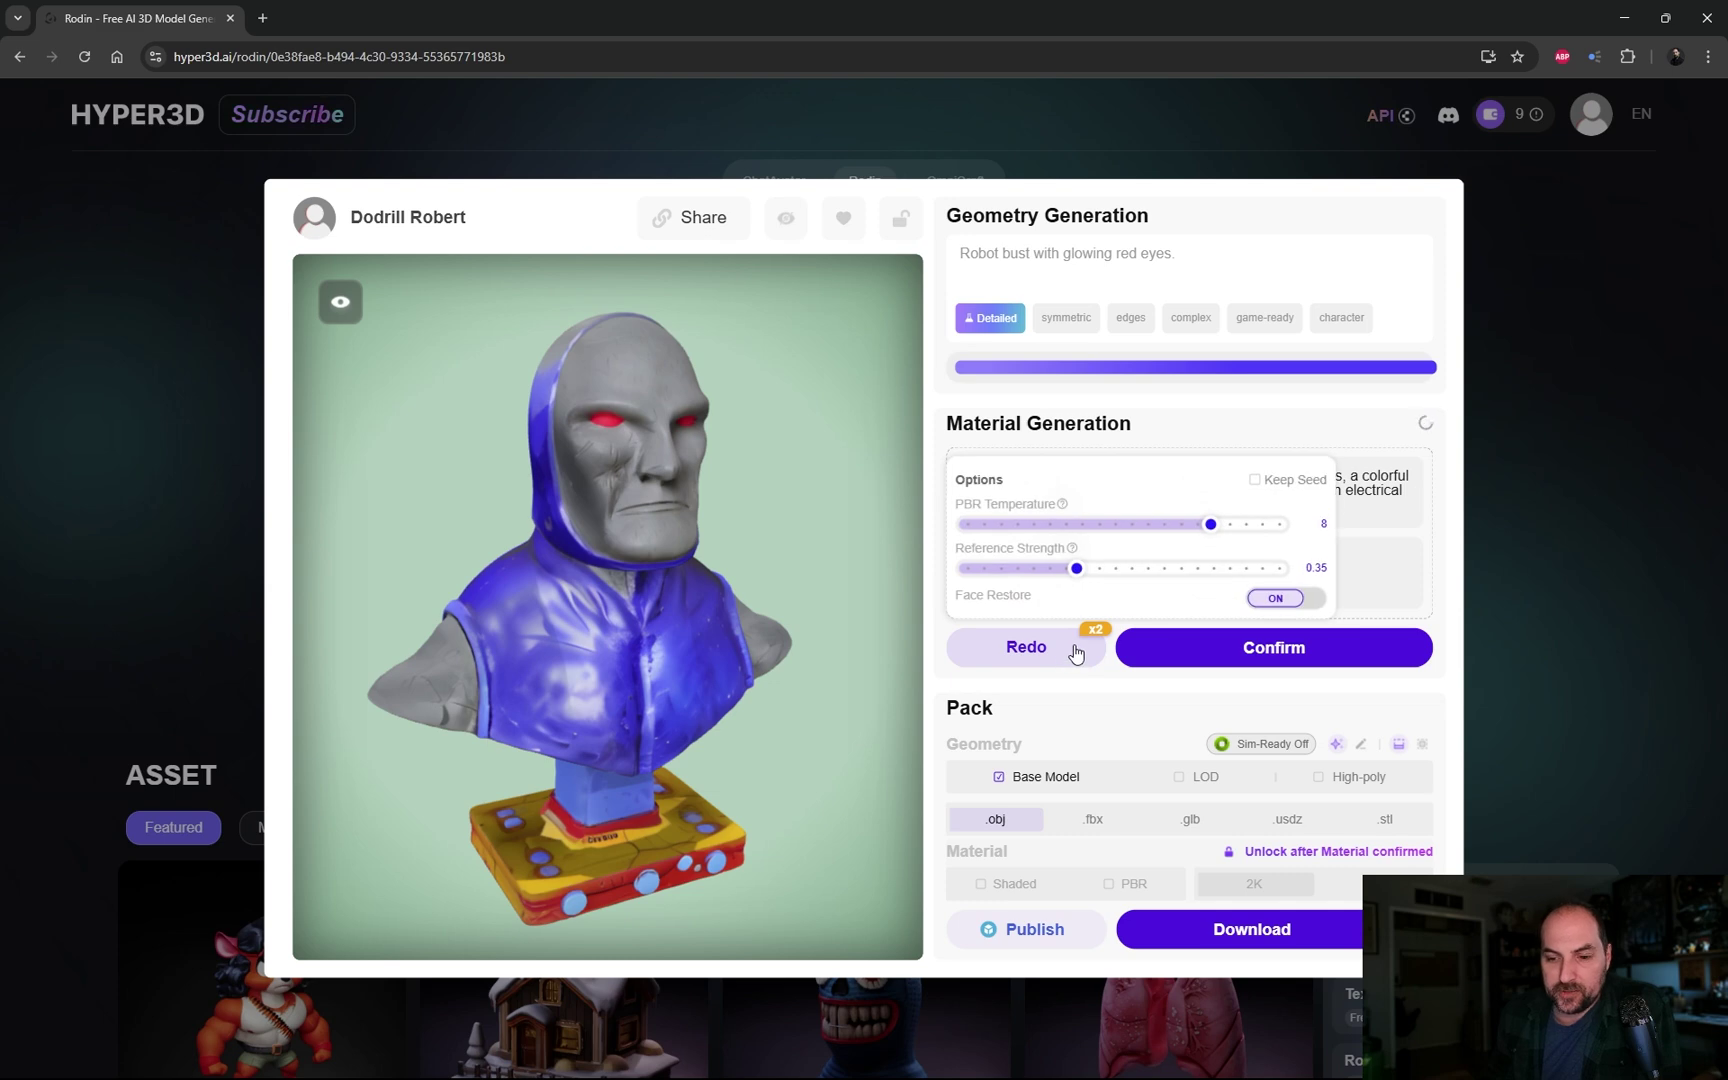
pyautogui.click(1026, 650)
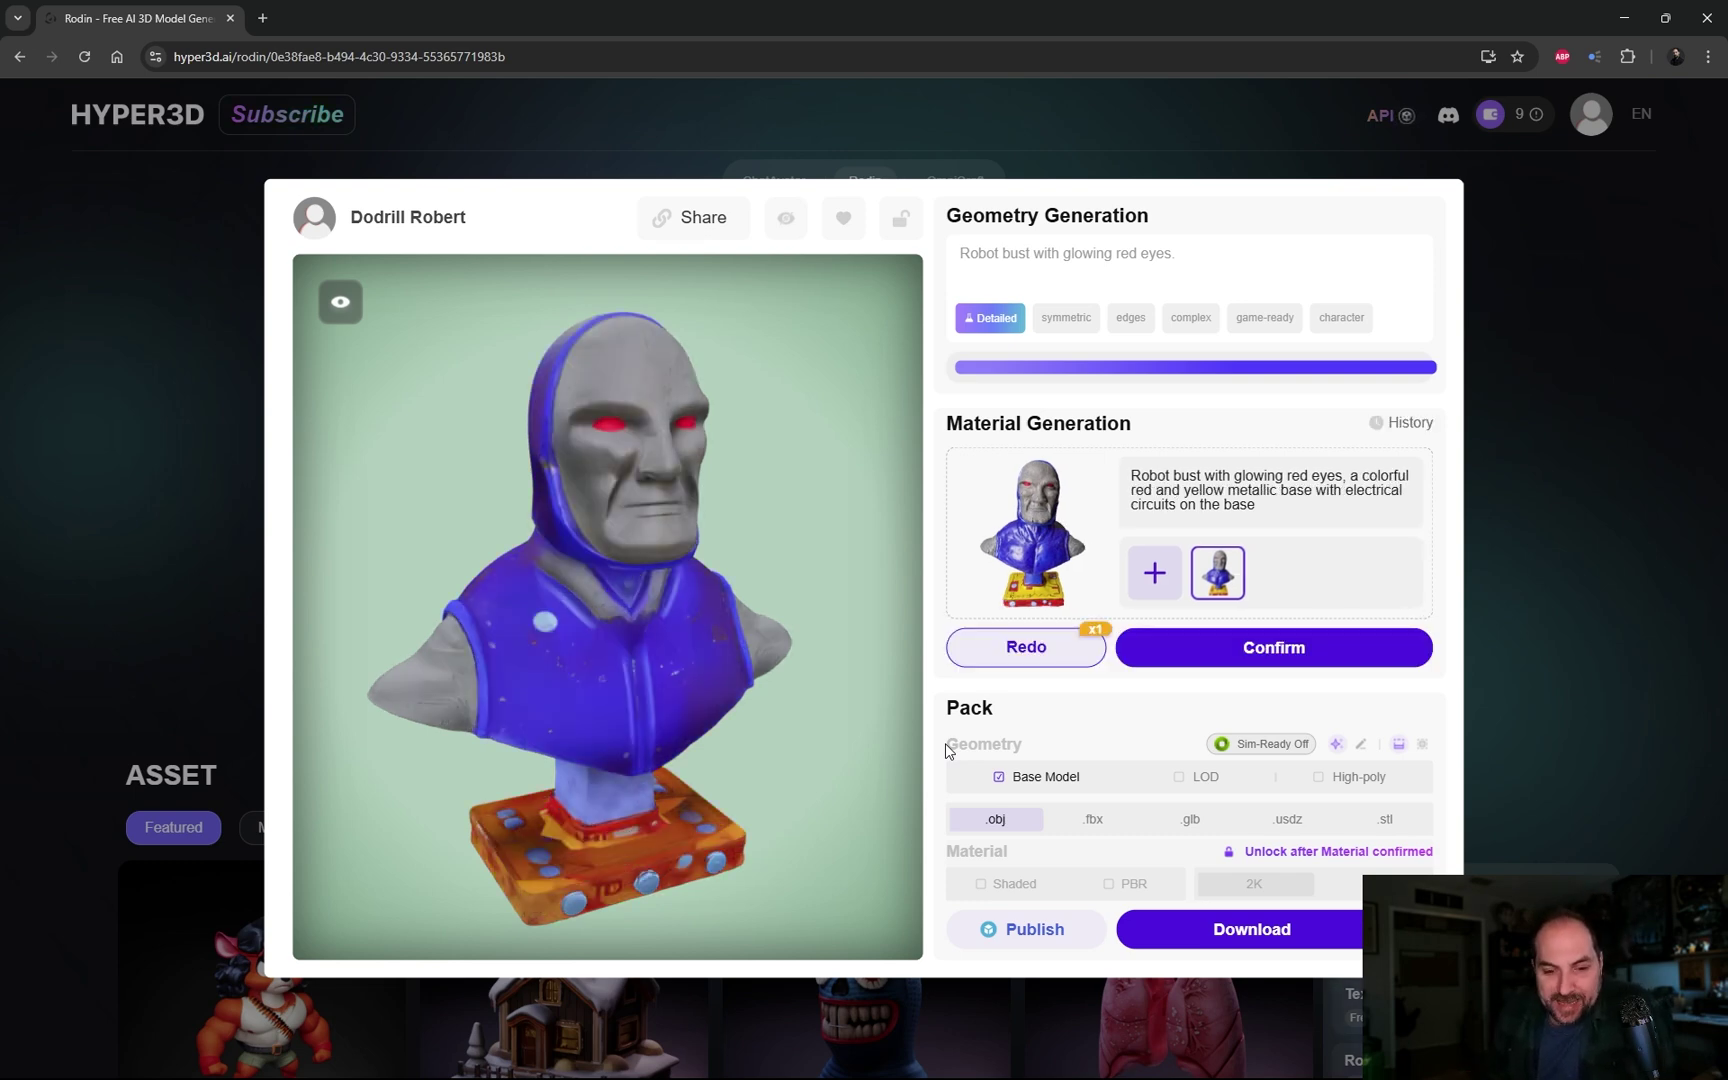
pyautogui.moveTo(780, 714); pyautogui.dragTo(557, 694)
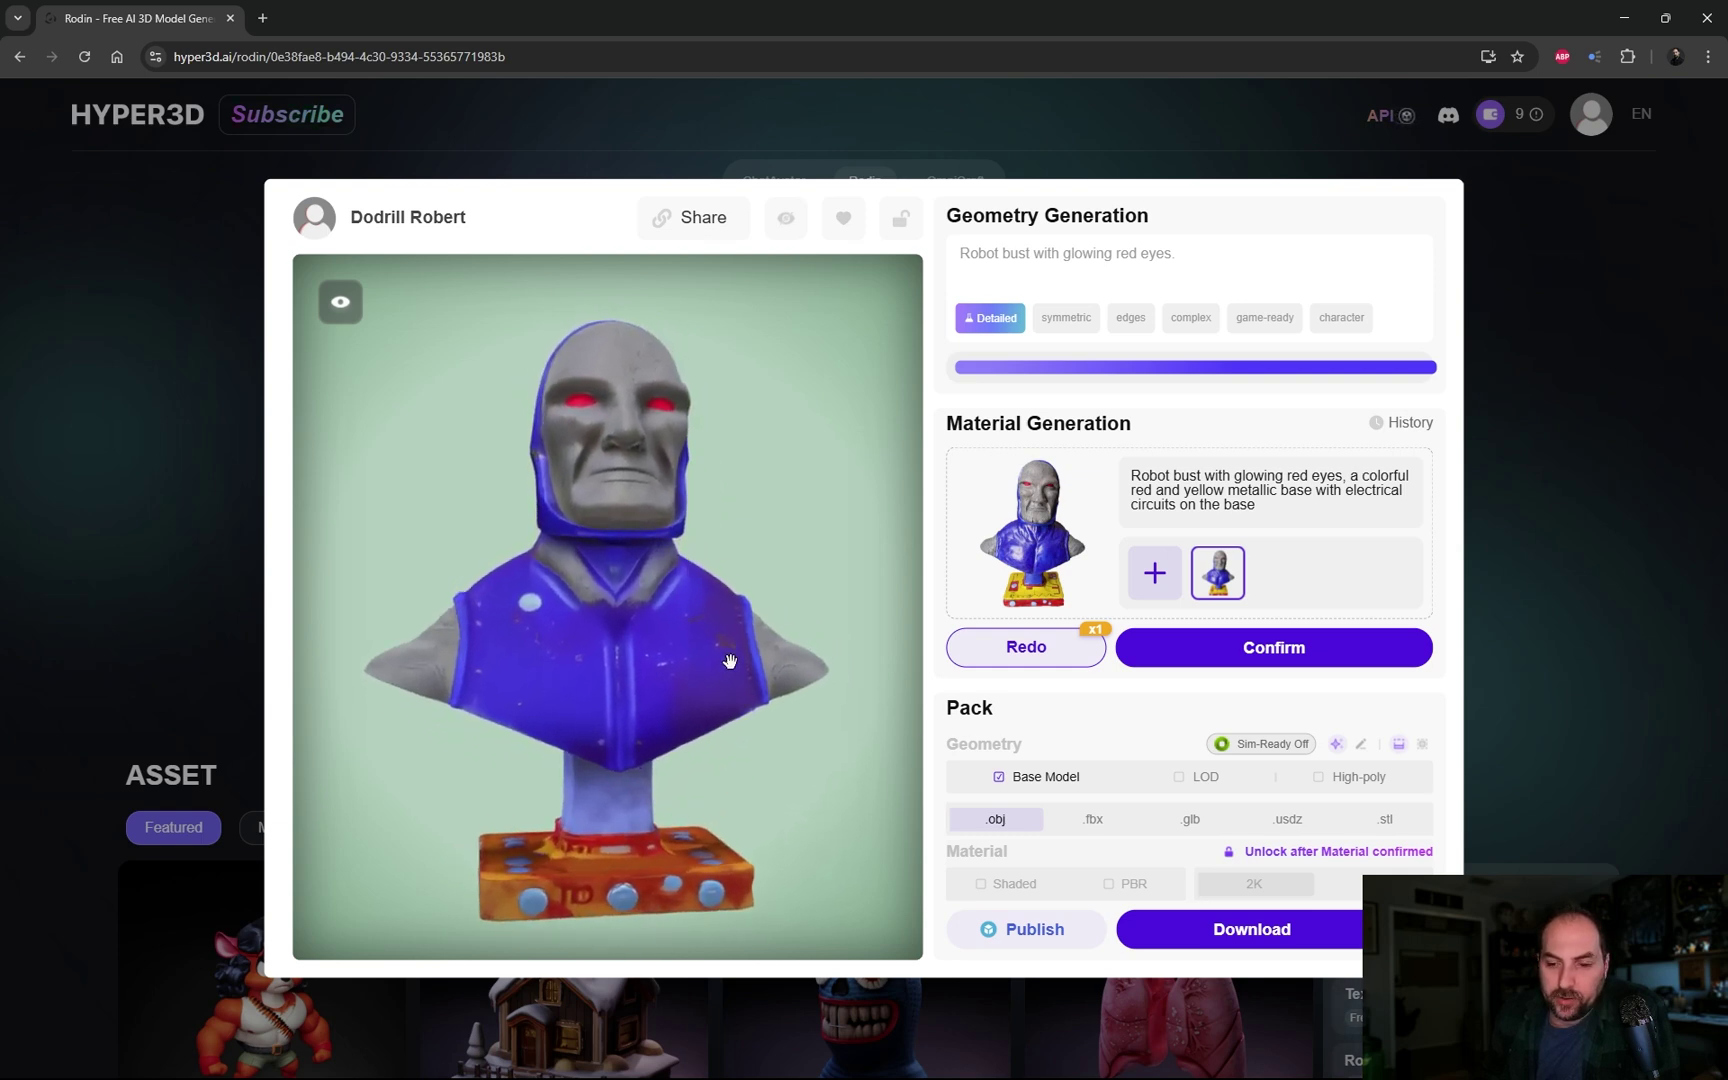
# Step: Redo the material with Reference Strength 0.9 and PBR Temperature 7.5, check the bust, and confirm the material
pyautogui.moveTo(1030, 645)
pyautogui.moveTo(1082, 580); pyautogui.dragTo(1197, 541)
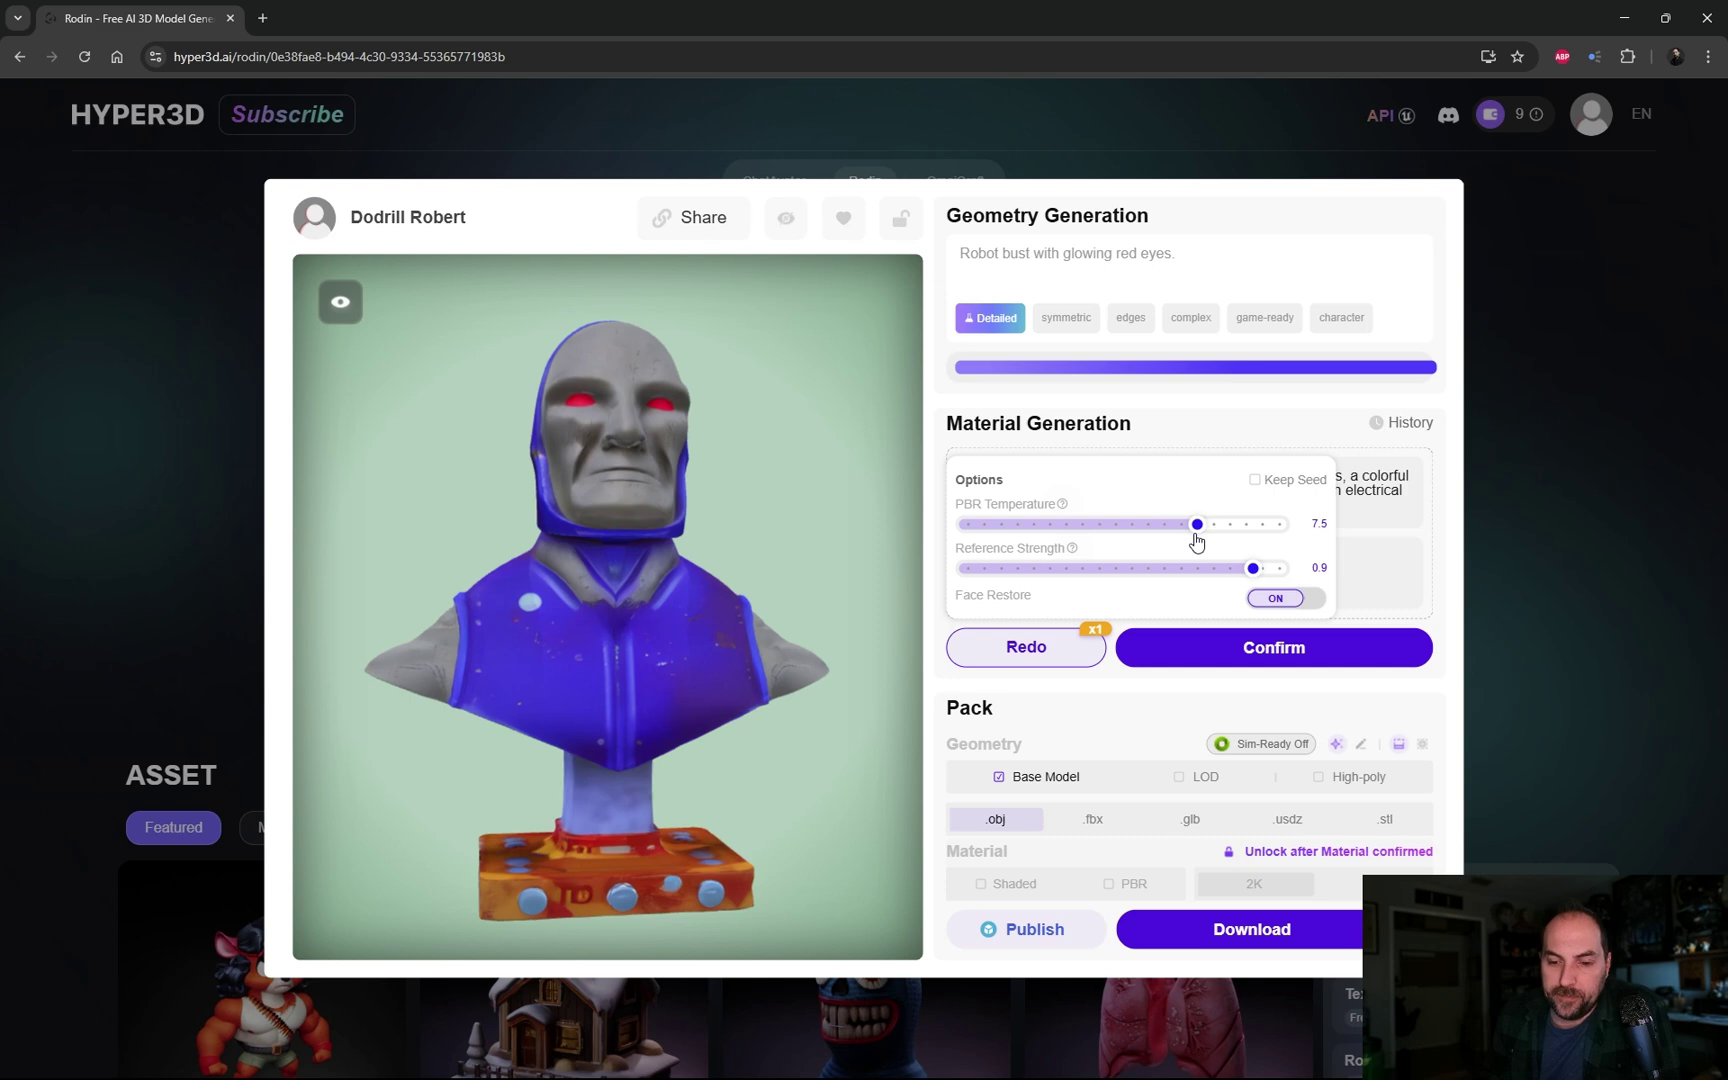
pyautogui.click(1026, 648)
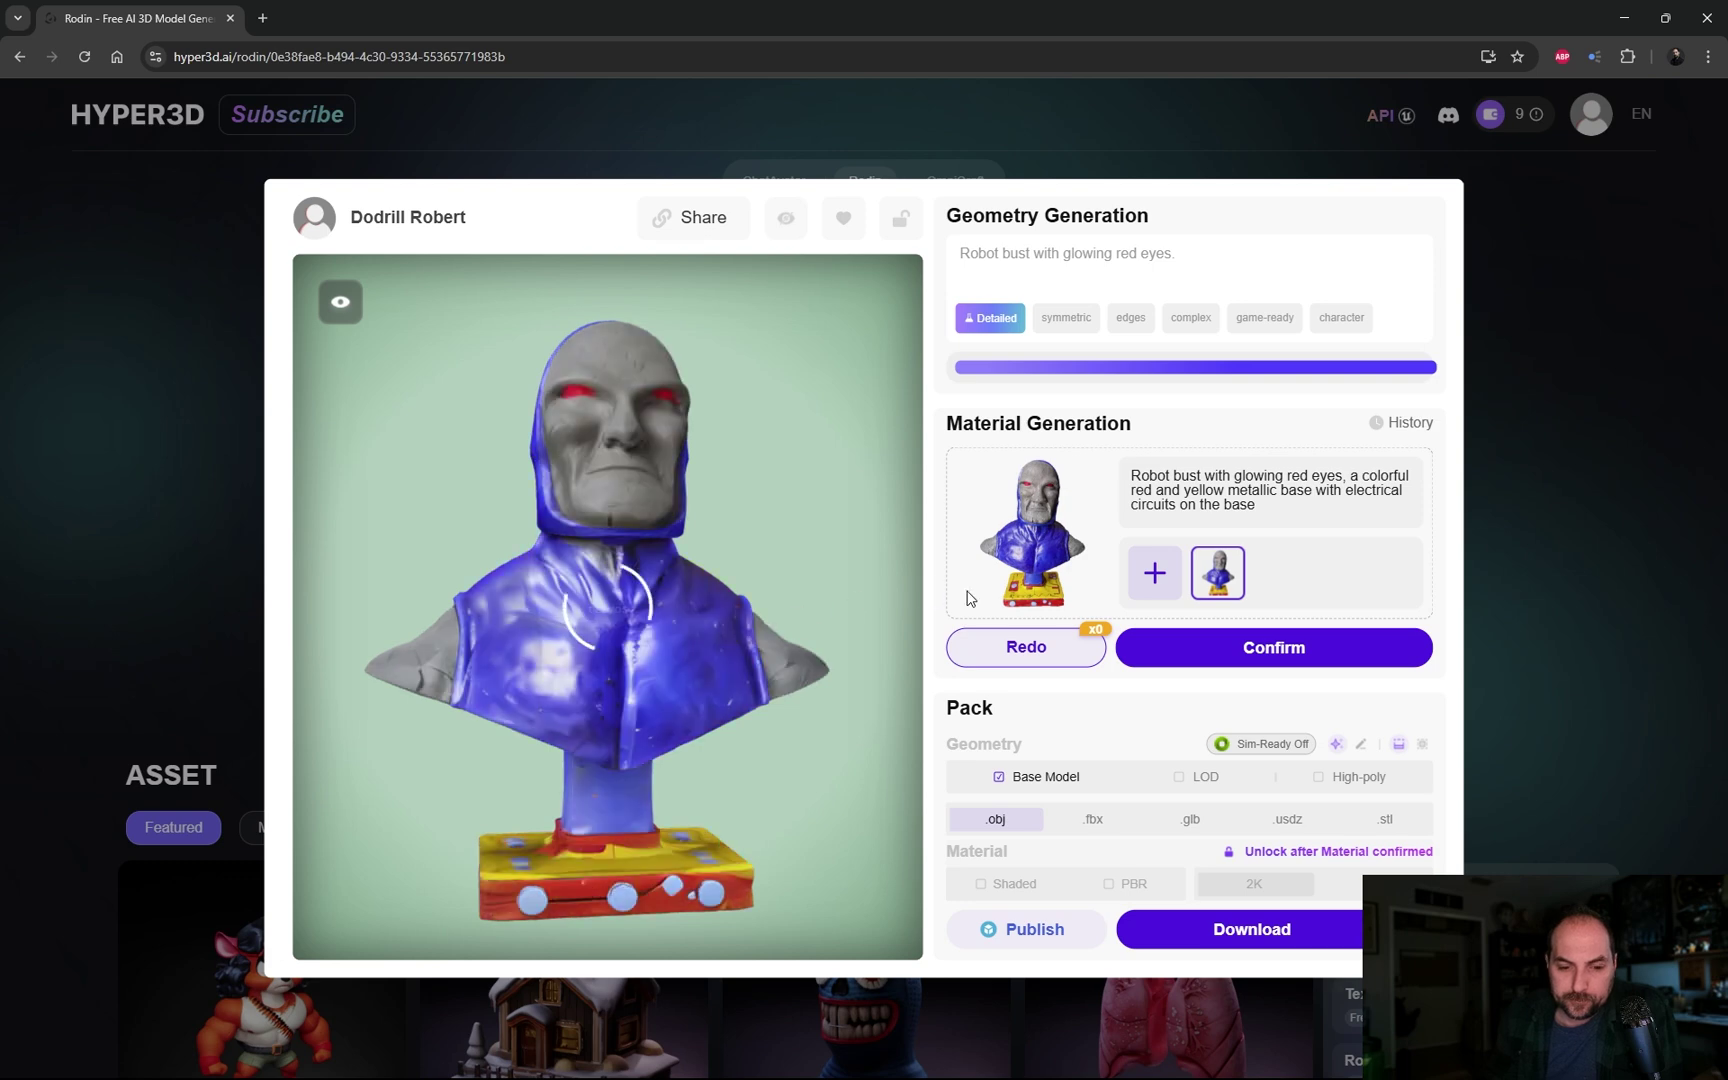
pyautogui.moveTo(686, 634); pyautogui.dragTo(602, 426)
pyautogui.moveTo(538, 510); pyautogui.dragTo(504, 574)
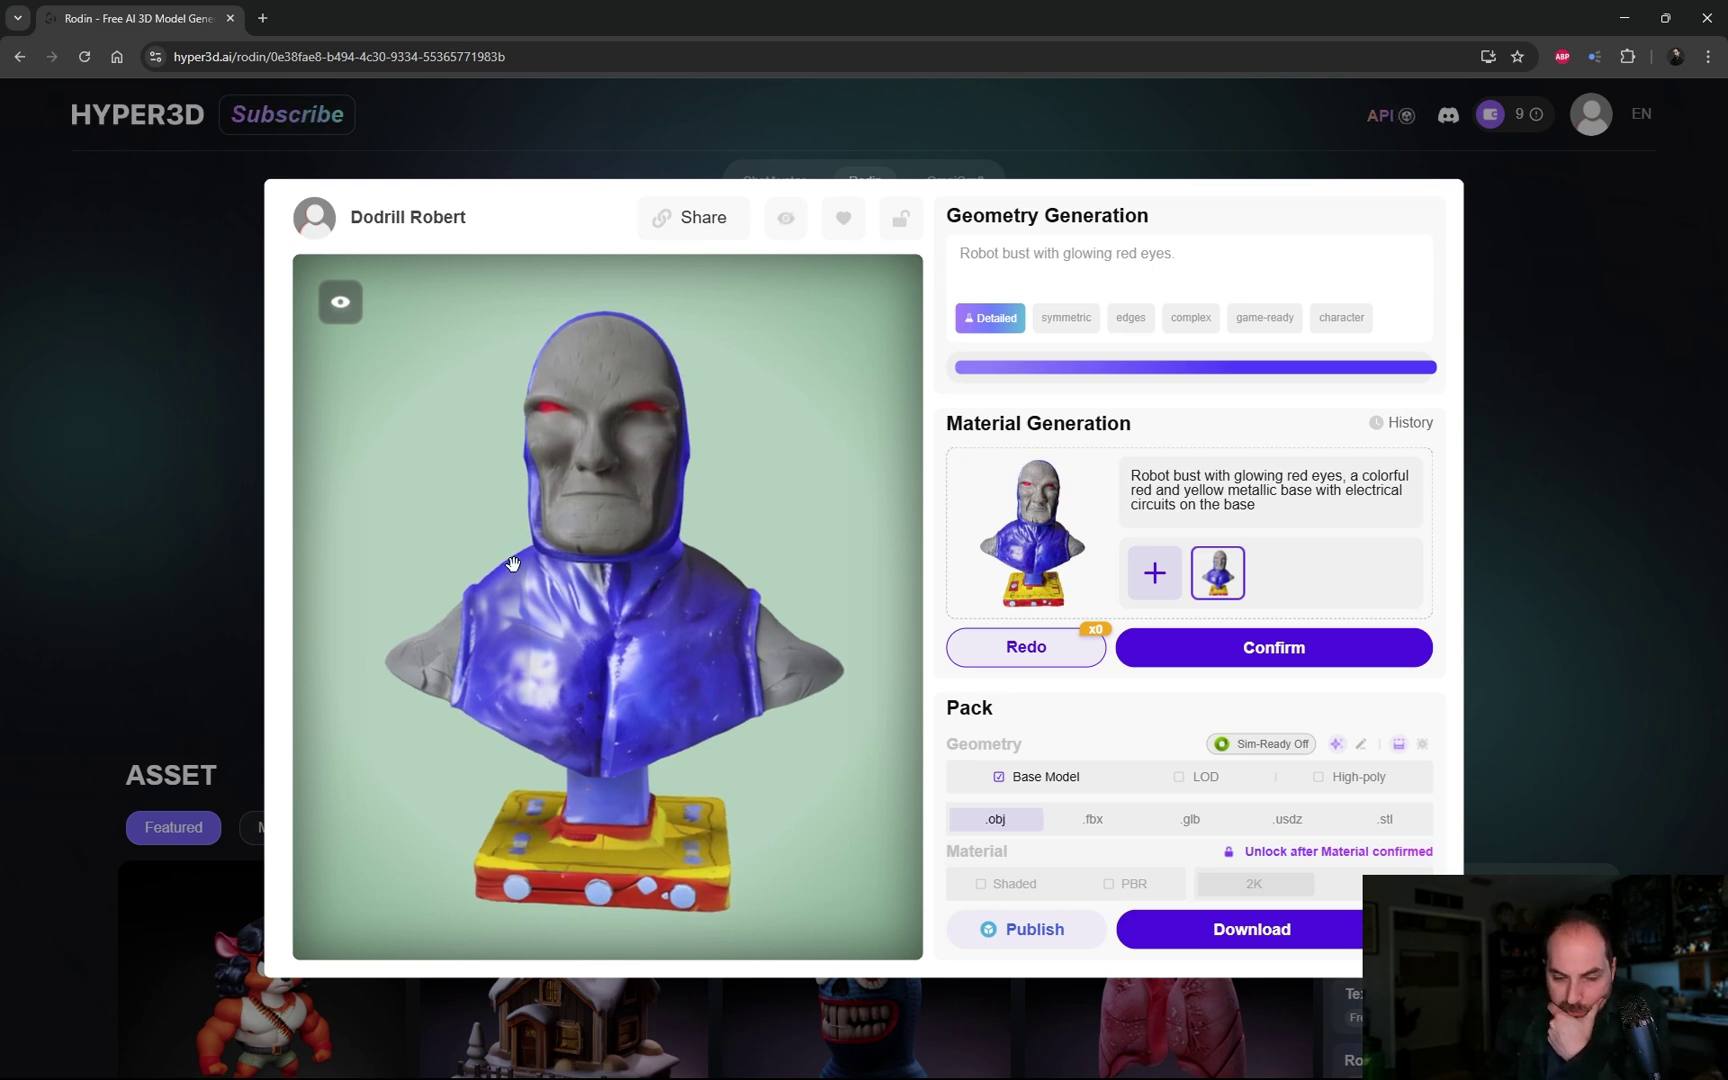
pyautogui.click(1184, 647)
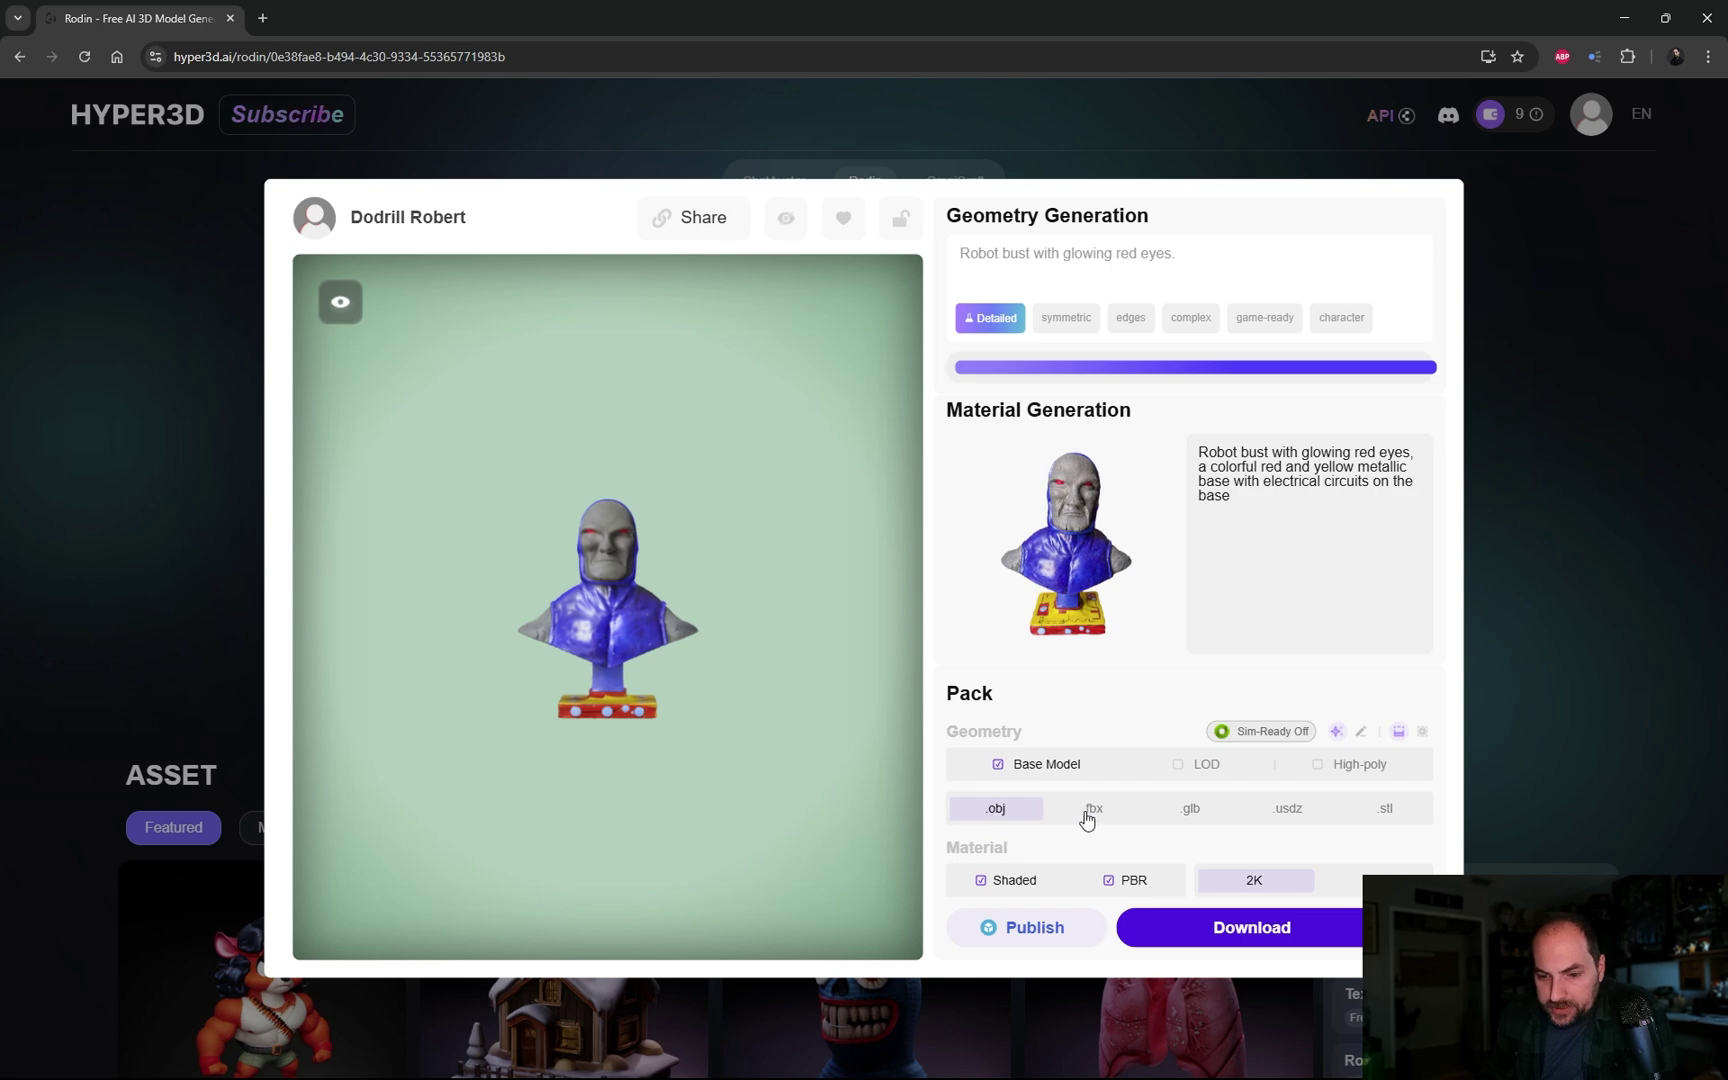
# Step: Download the base model in .fbx format with Shaded and PBR materials at 2K
pyautogui.click(1089, 816)
pyautogui.click(1190, 815)
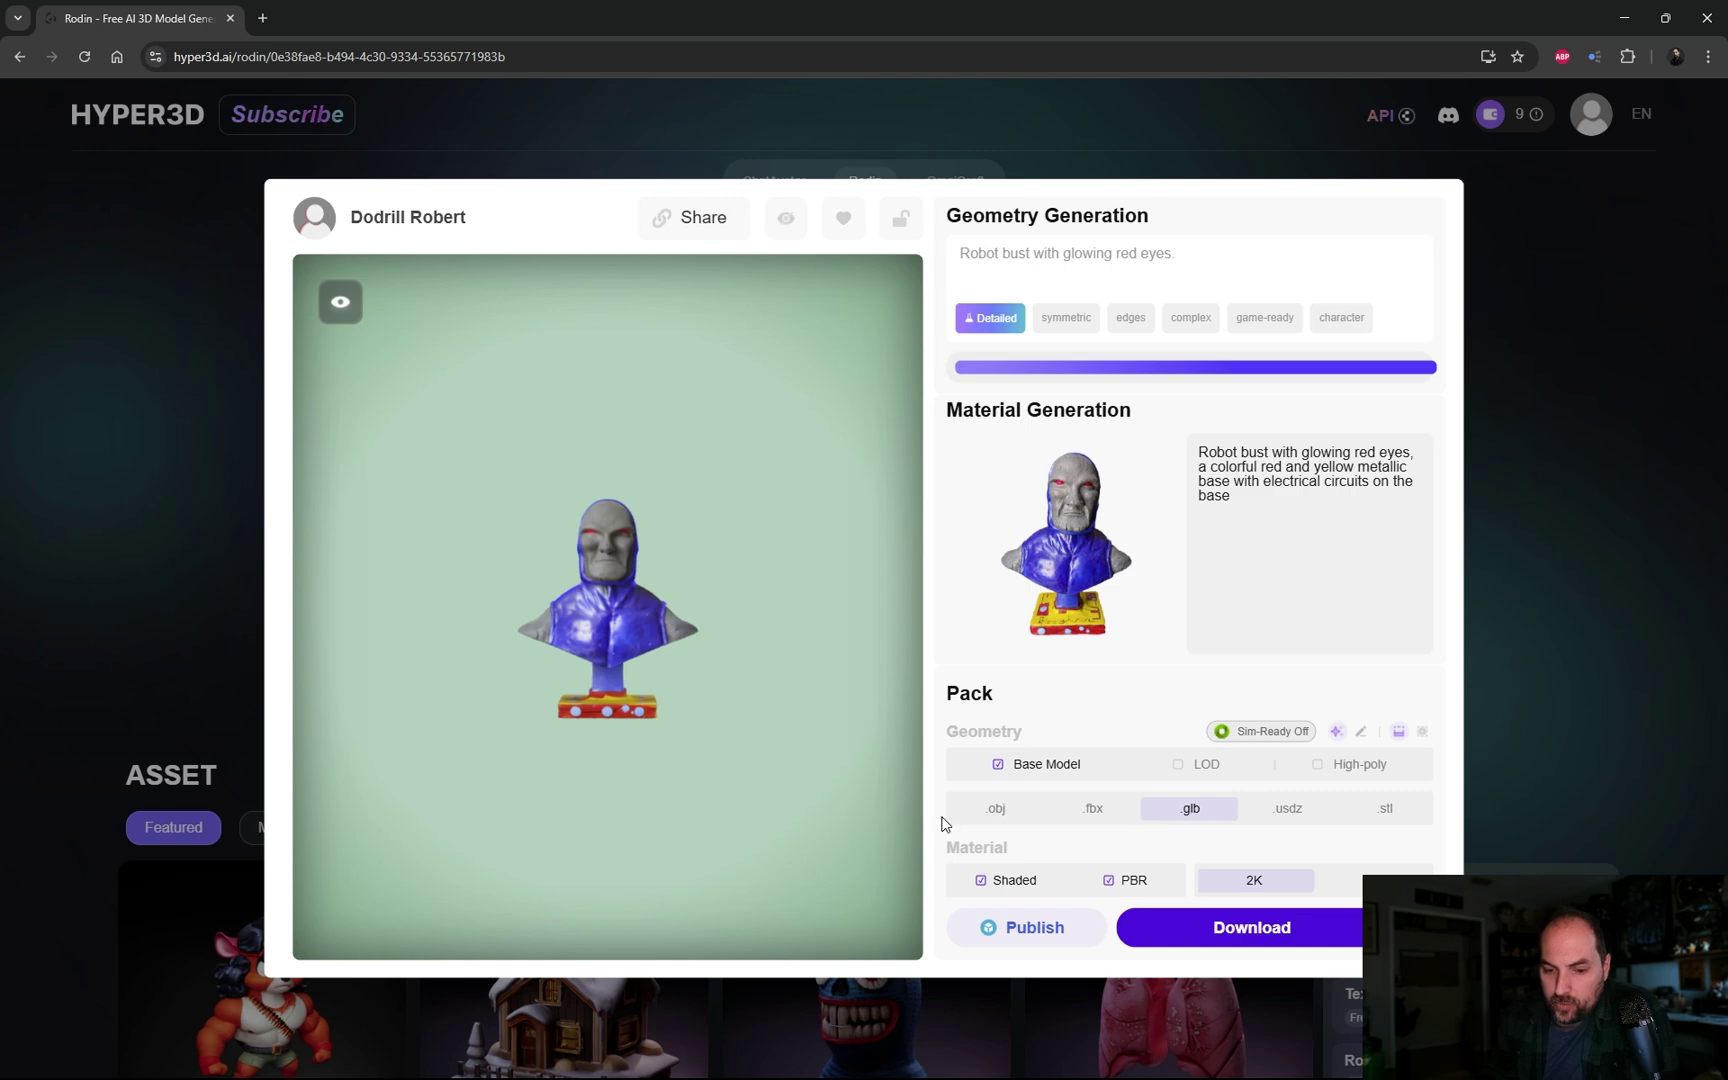
pyautogui.click(1024, 812)
pyautogui.click(1089, 815)
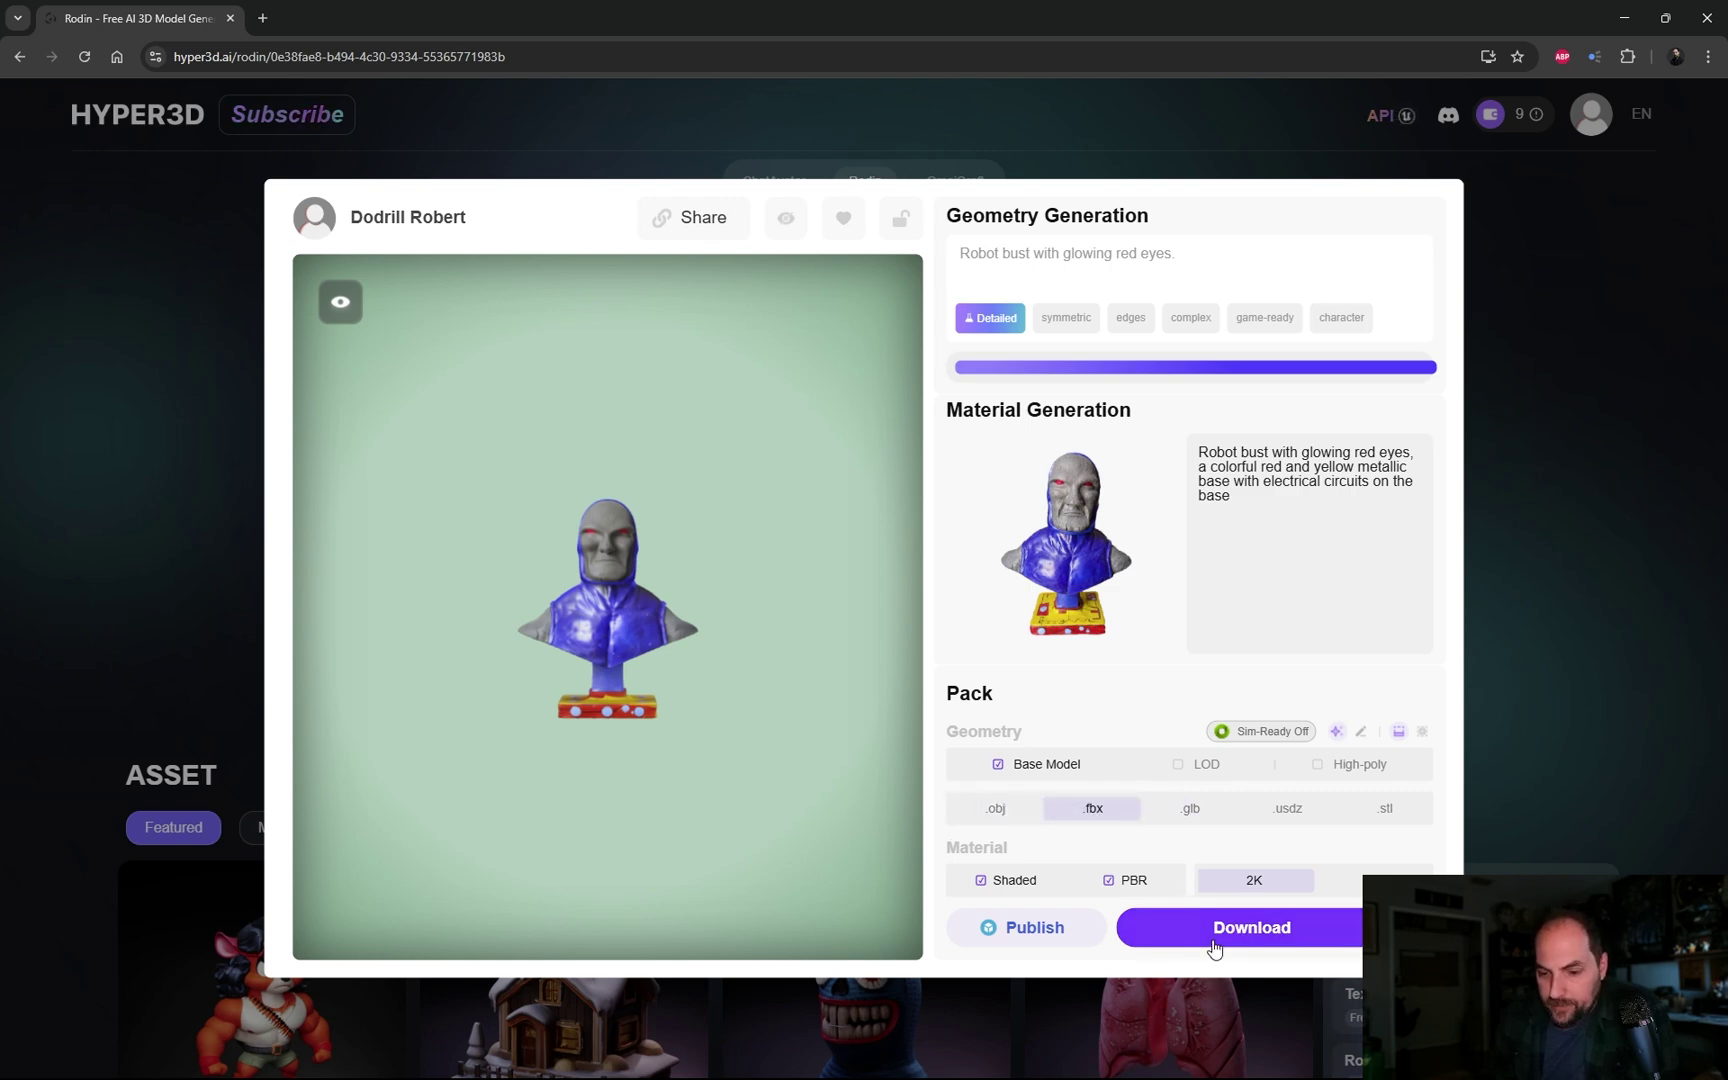
pyautogui.moveTo(1341, 881)
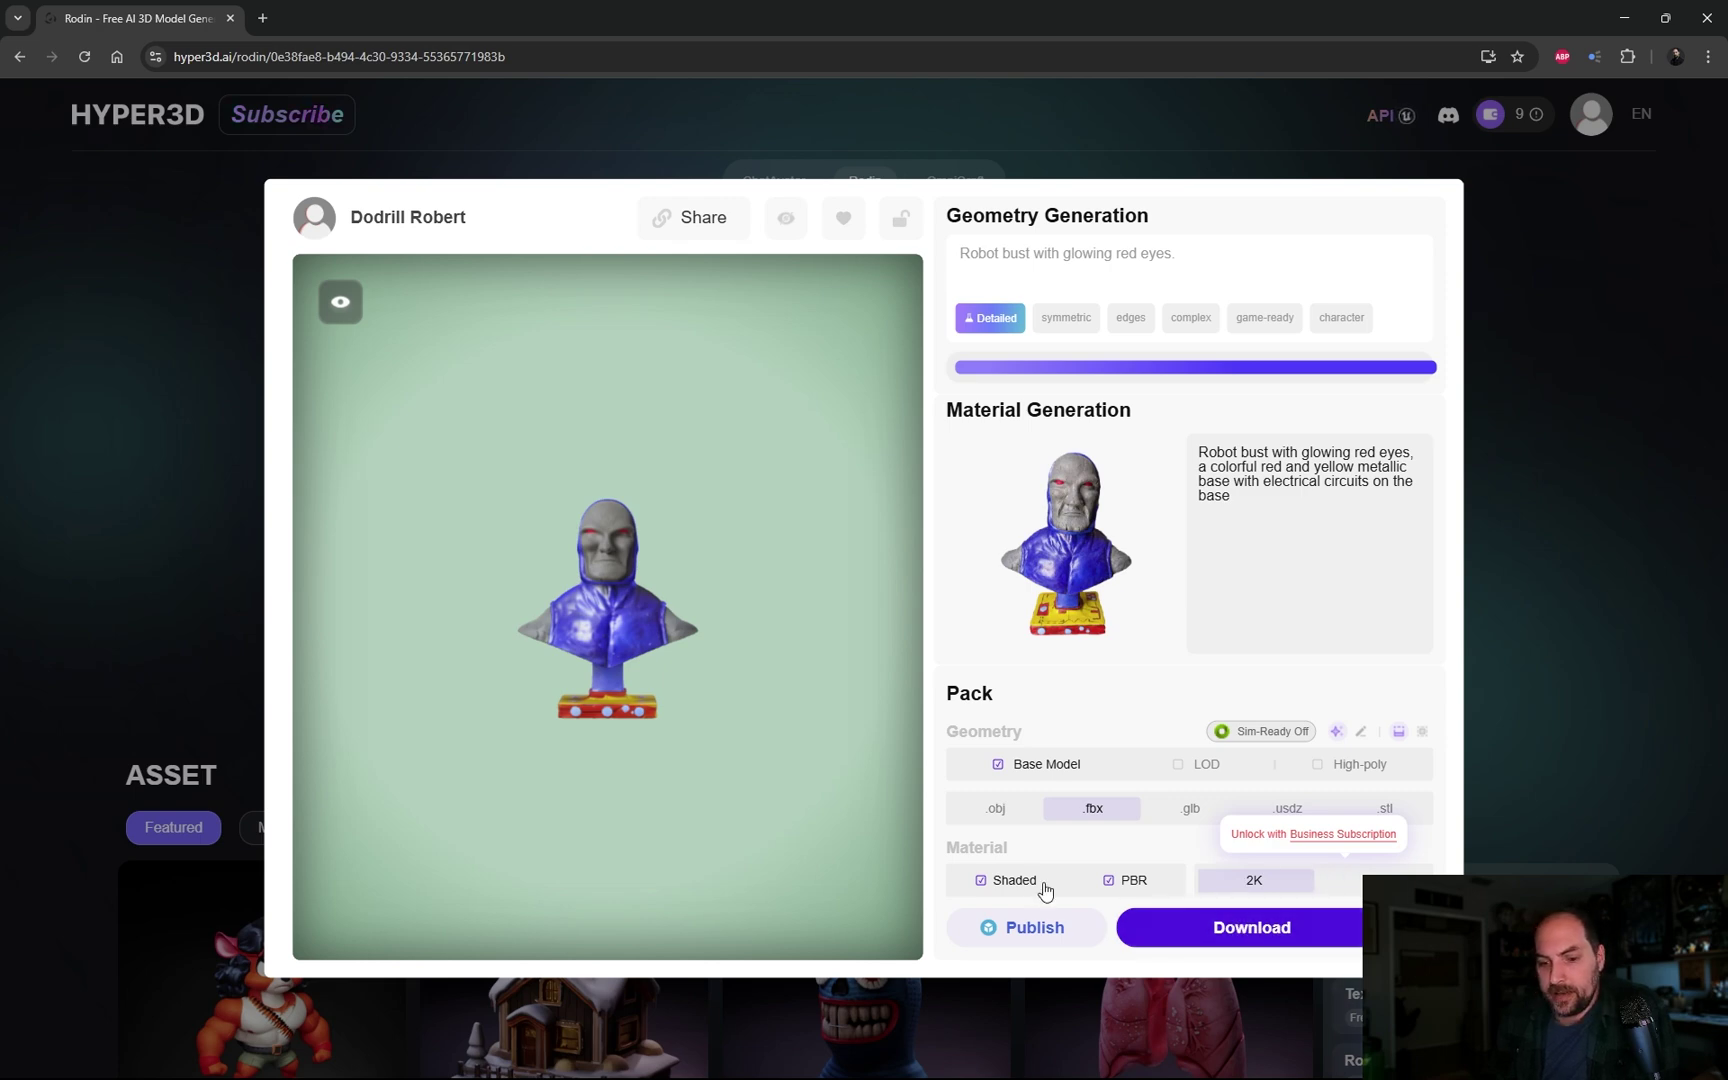
pyautogui.click(1235, 928)
# Step: Switch to File Explorer and open the Darkseid Bust FBX folder inside Rodin 3D
pyautogui.hotkey('alt', 'Tab')
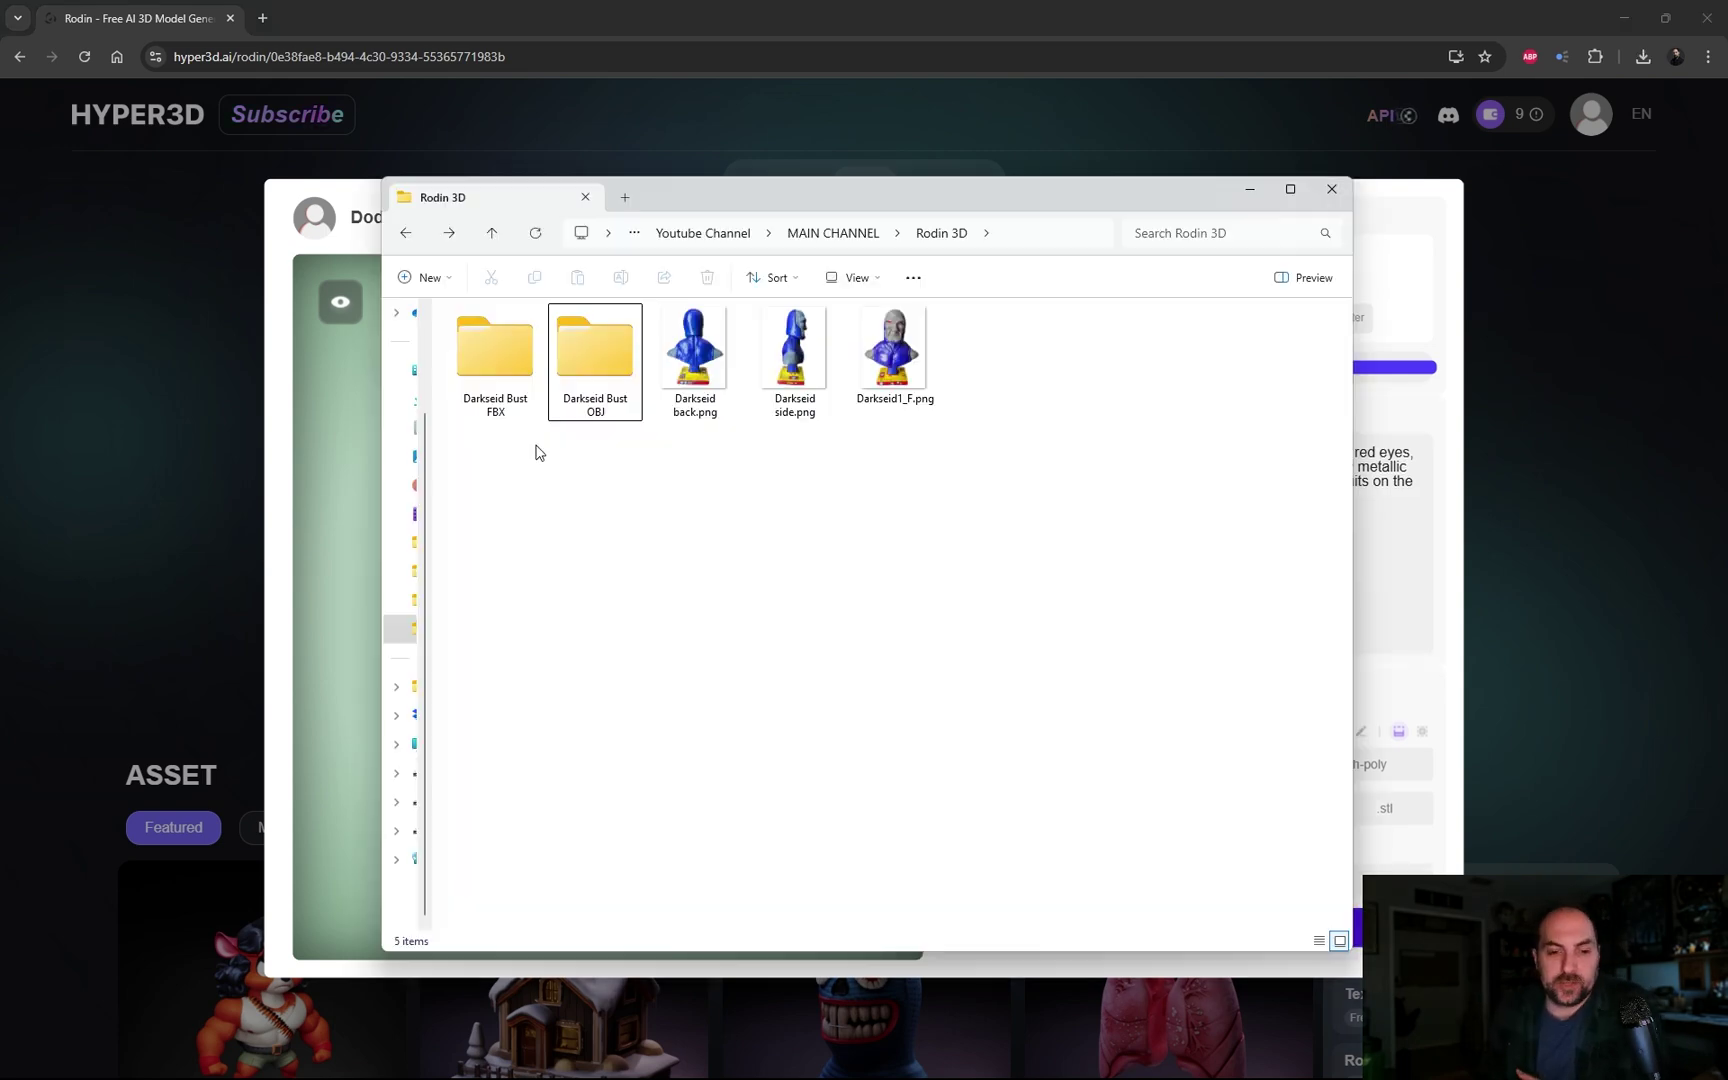
pyautogui.click(512, 375)
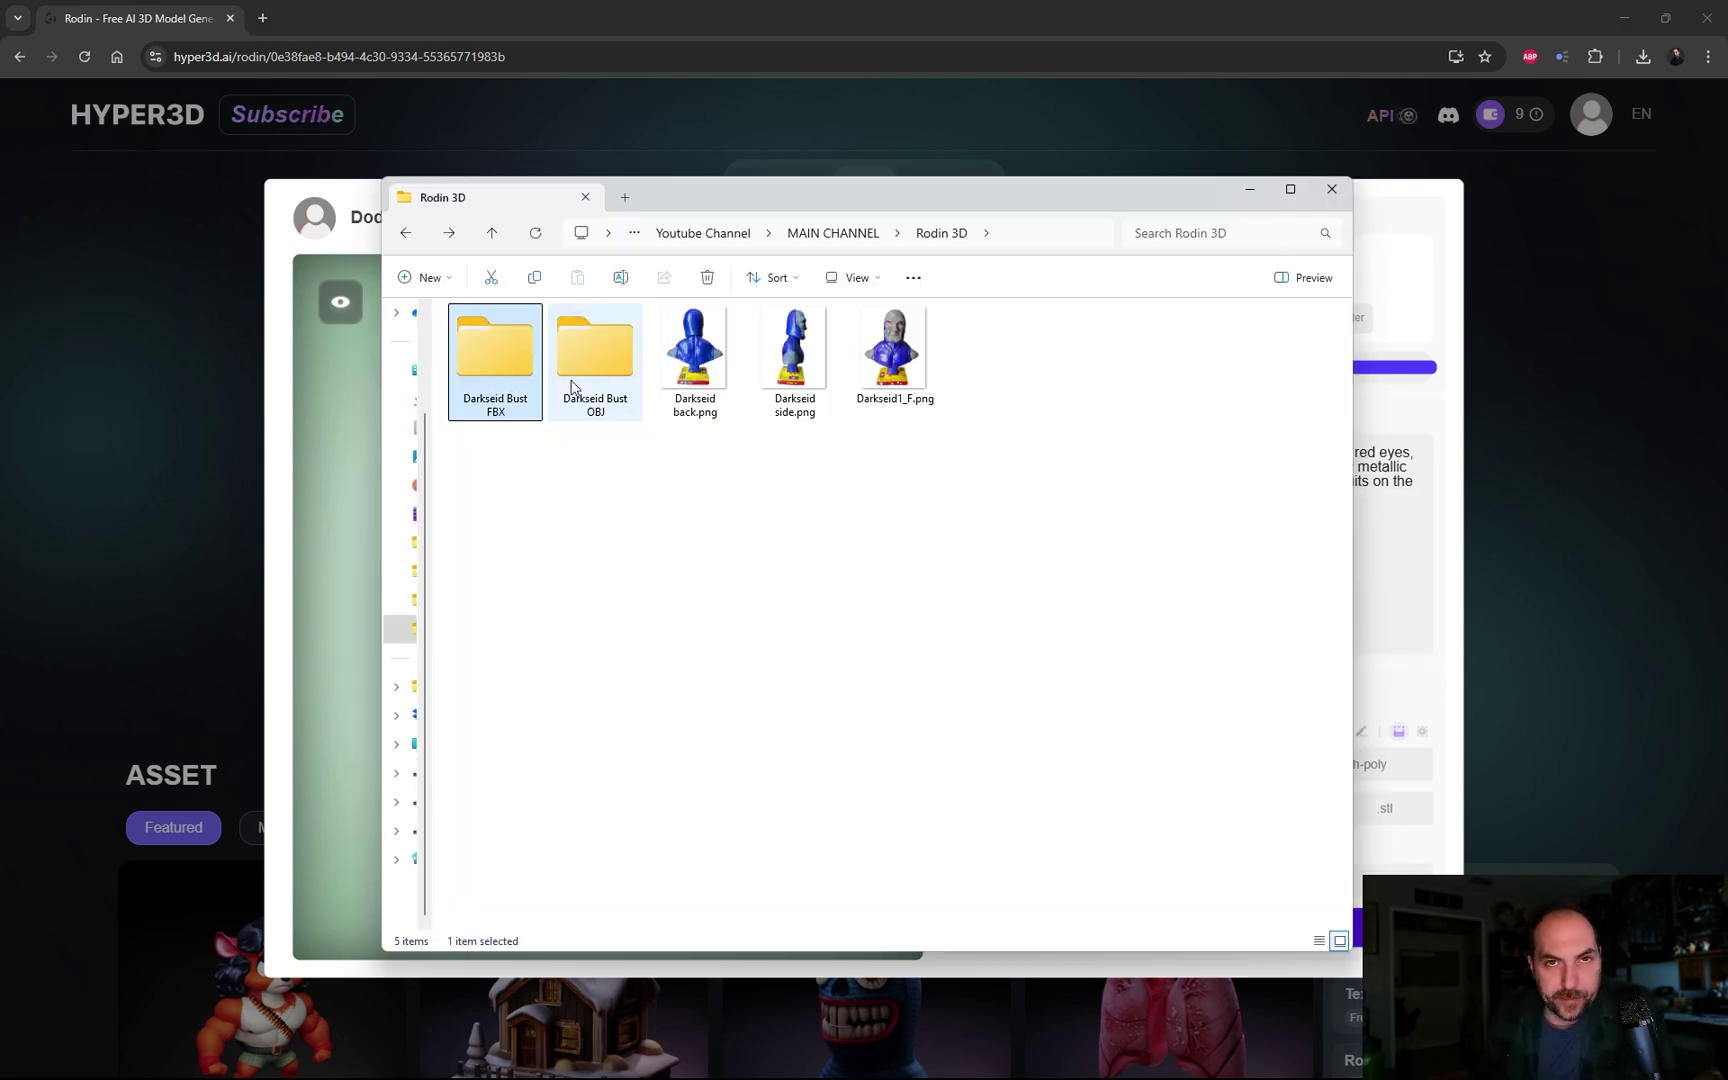
pyautogui.click(624, 378)
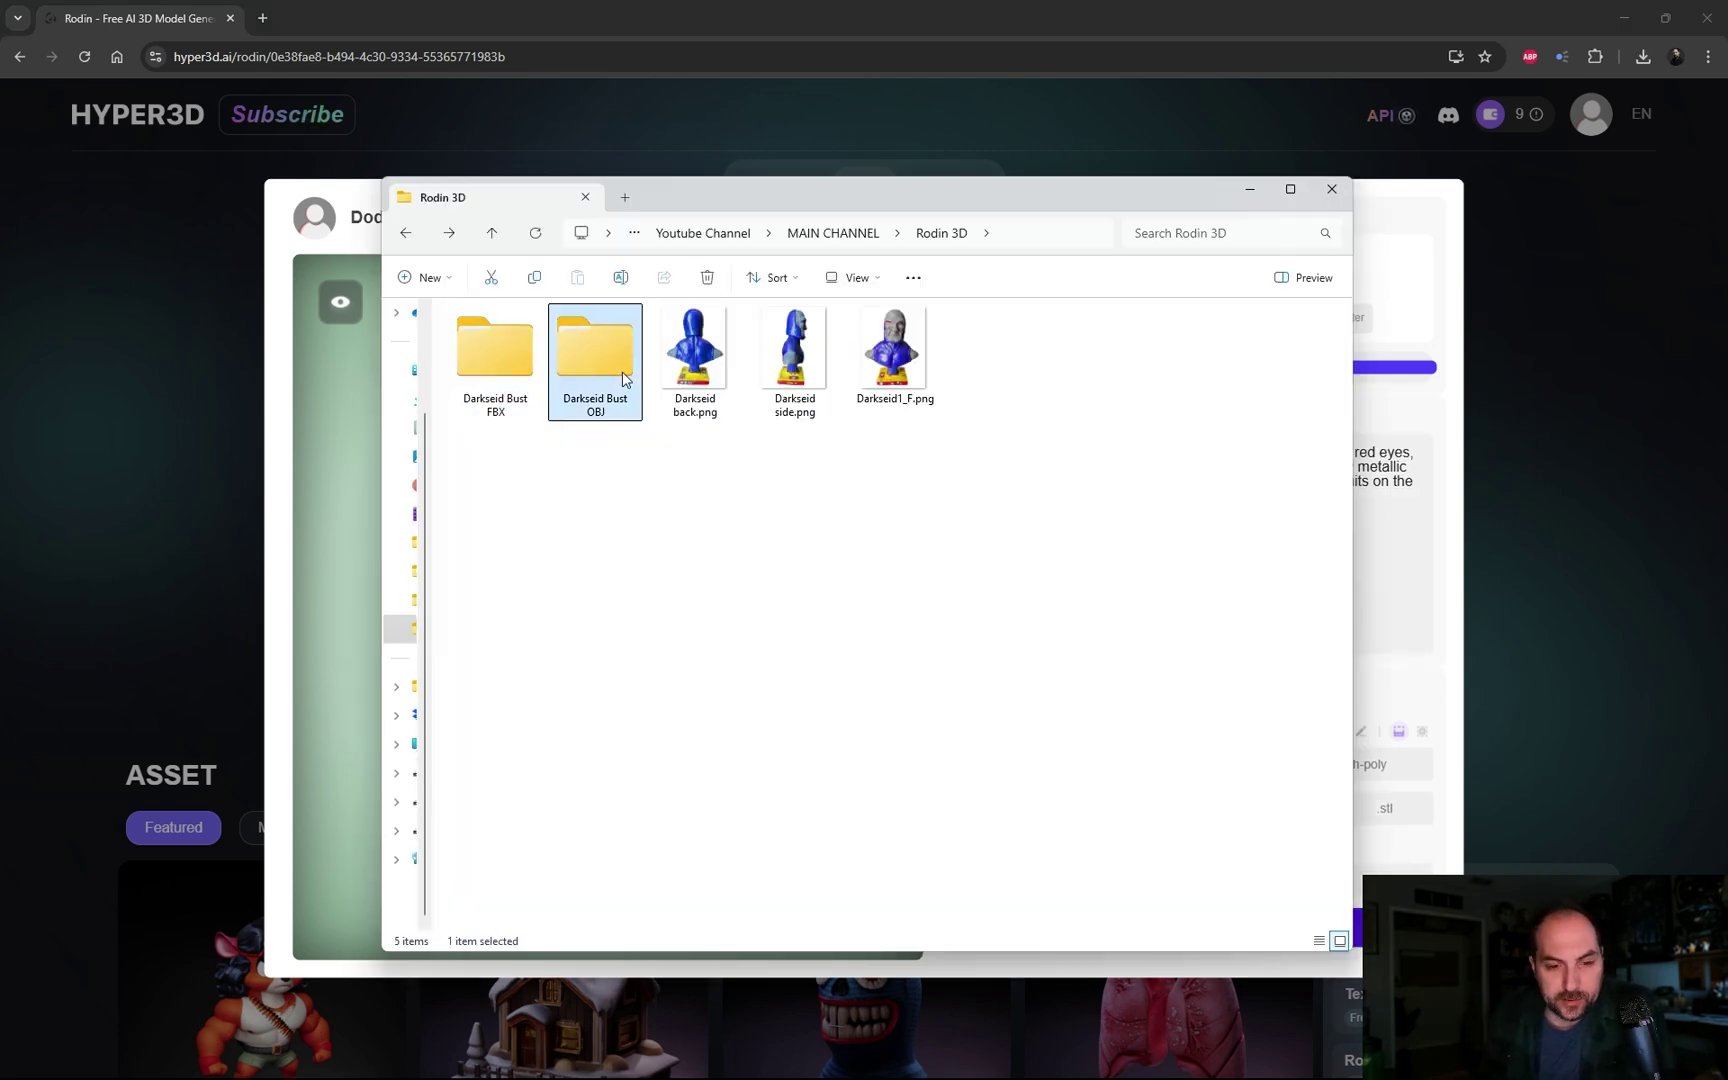
pyautogui.doubleClick(498, 370)
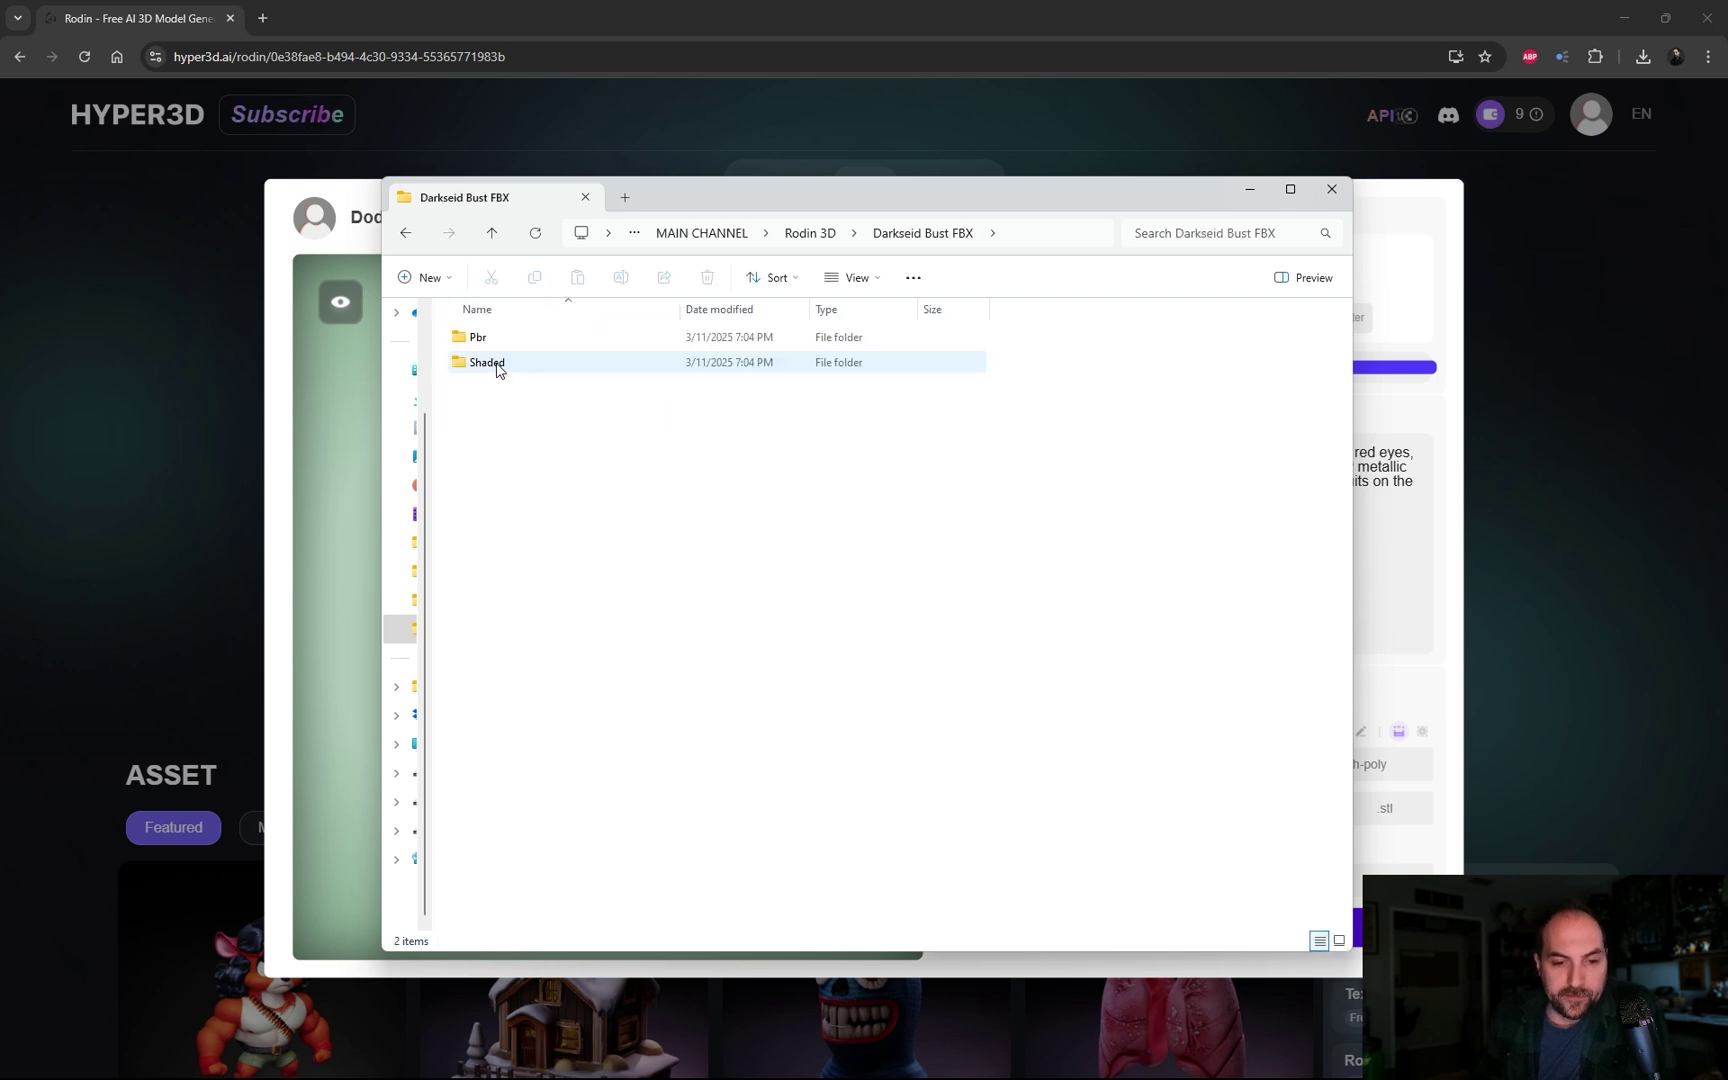
# Step: Examine the contents of the Pbr and Shaded folders inside the Darkseid Bust FBX folder
pyautogui.click(482, 346)
pyautogui.click(490, 362)
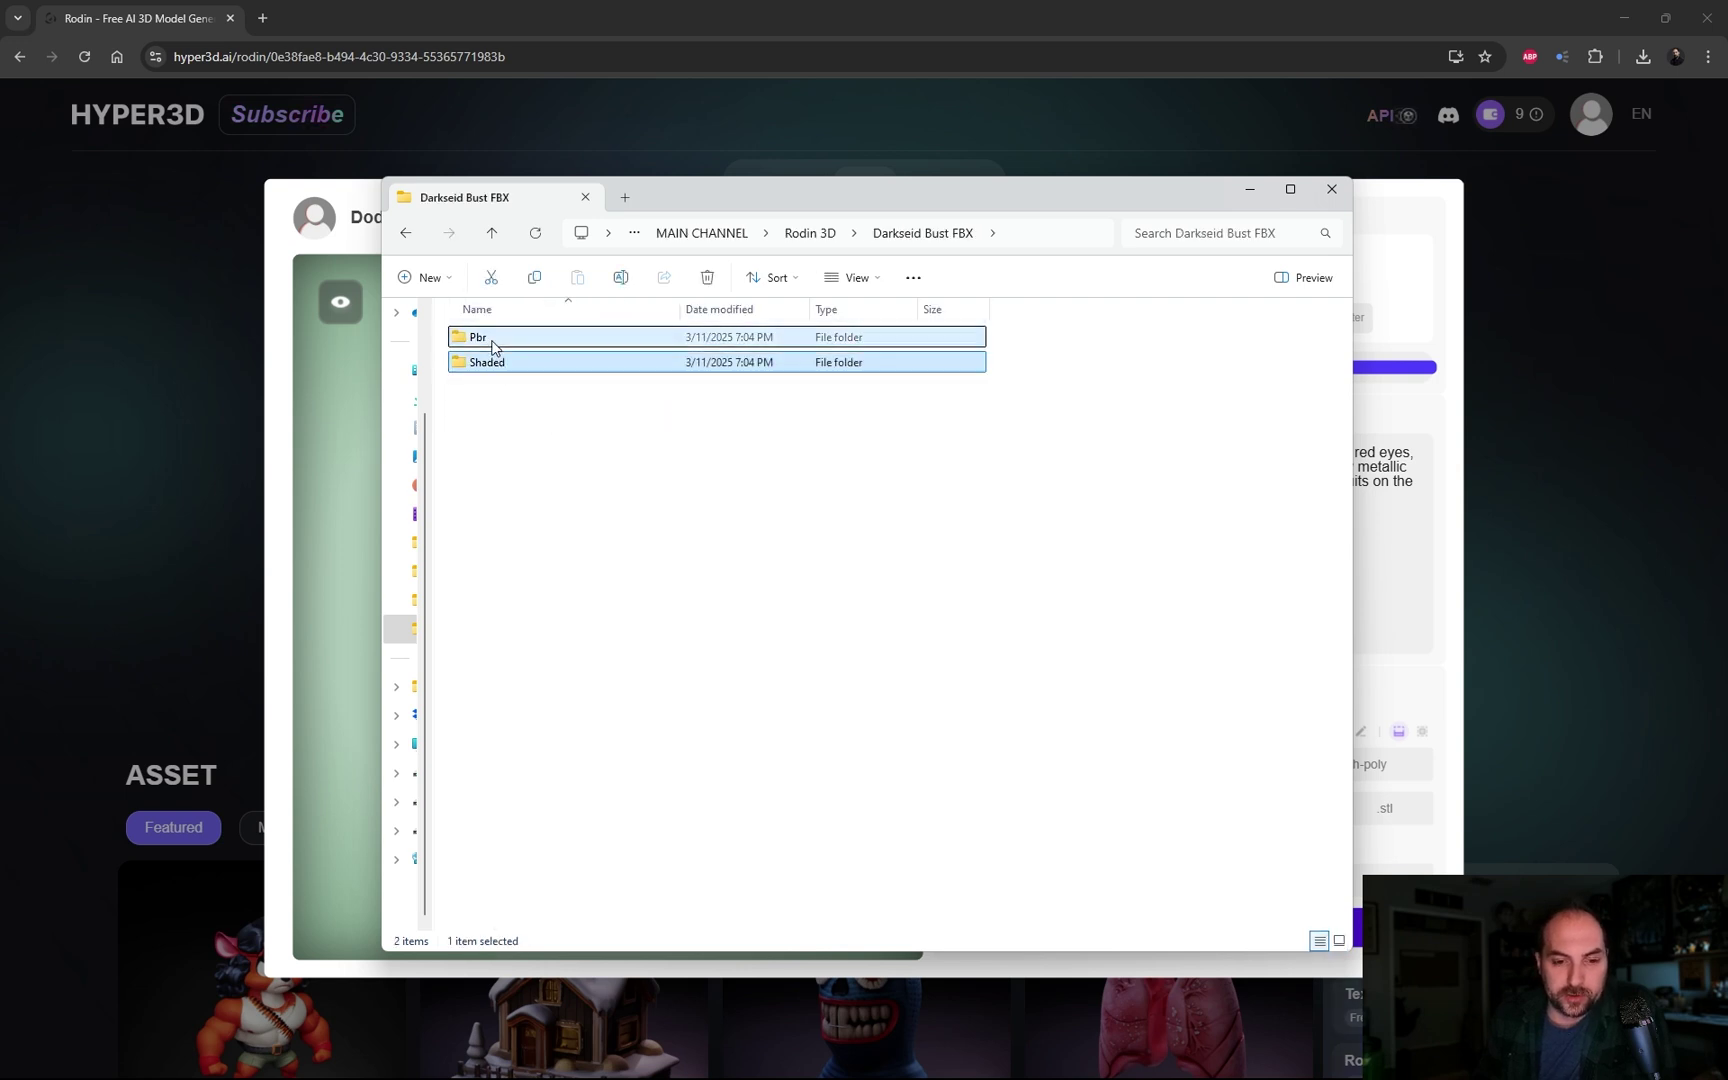
pyautogui.click(500, 345)
pyautogui.click(501, 362)
pyautogui.click(498, 341)
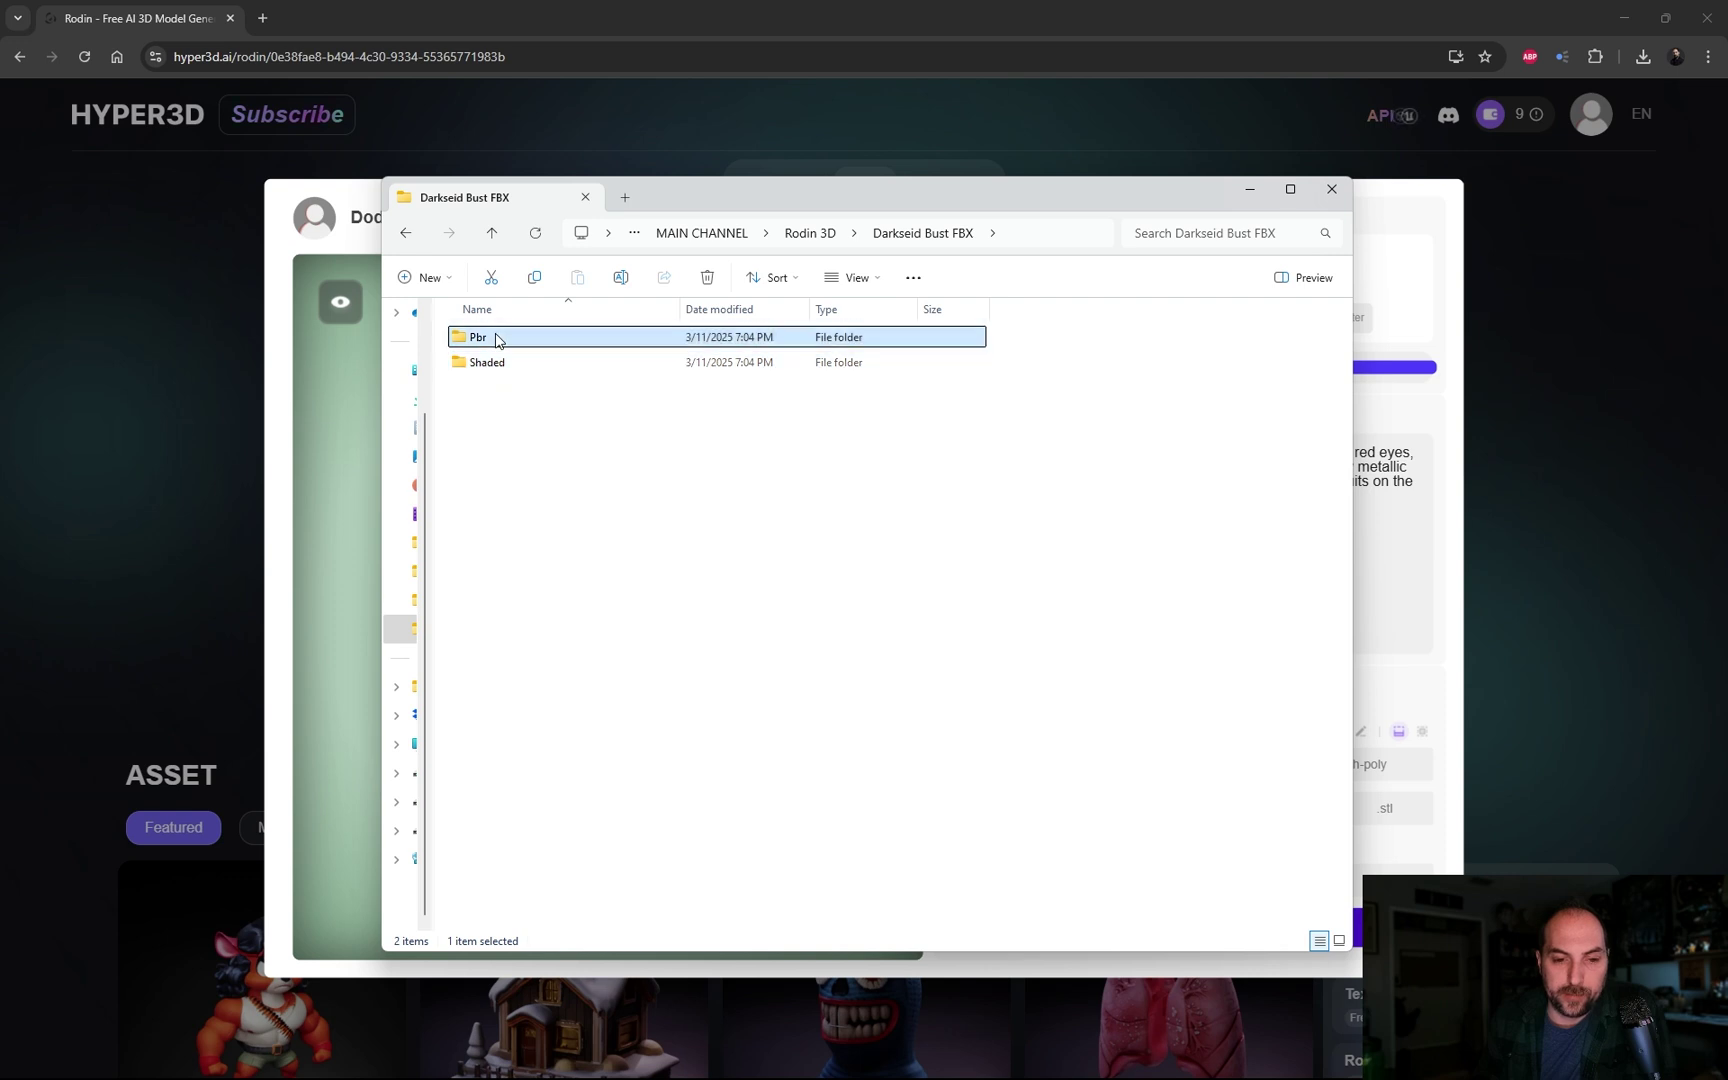
pyautogui.doubleClick(496, 341)
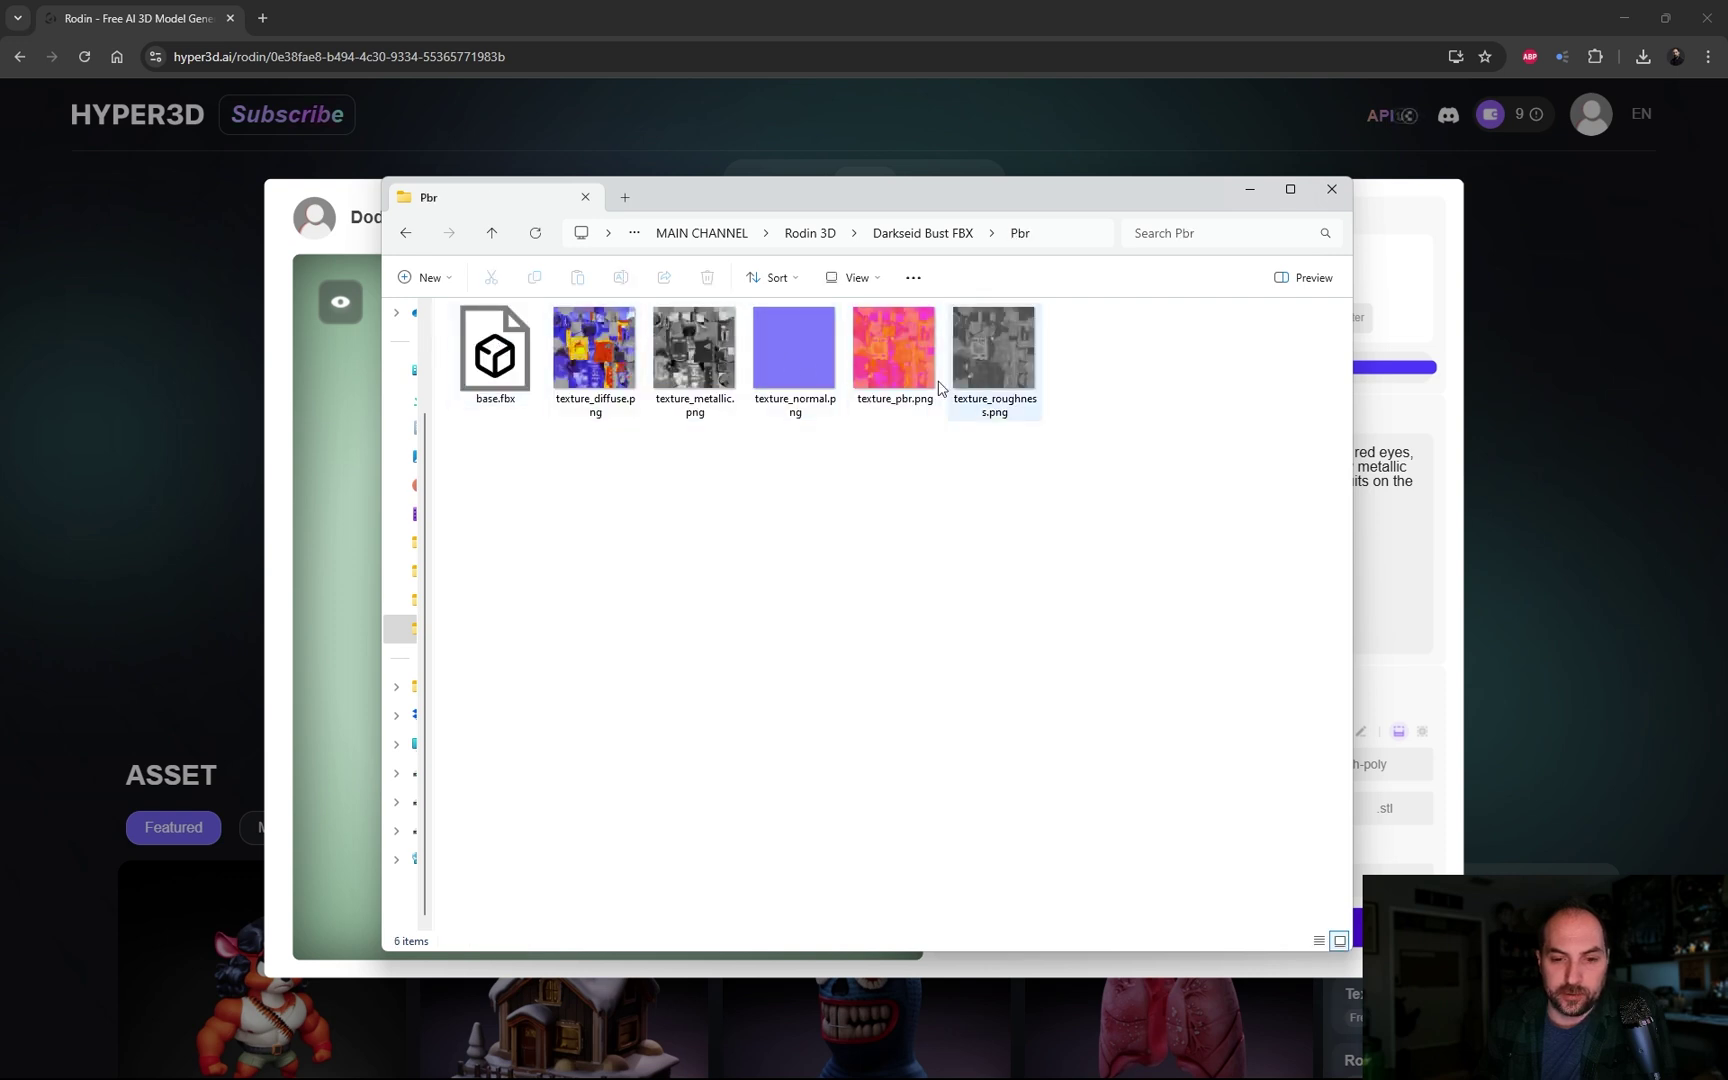
pyautogui.click(405, 234)
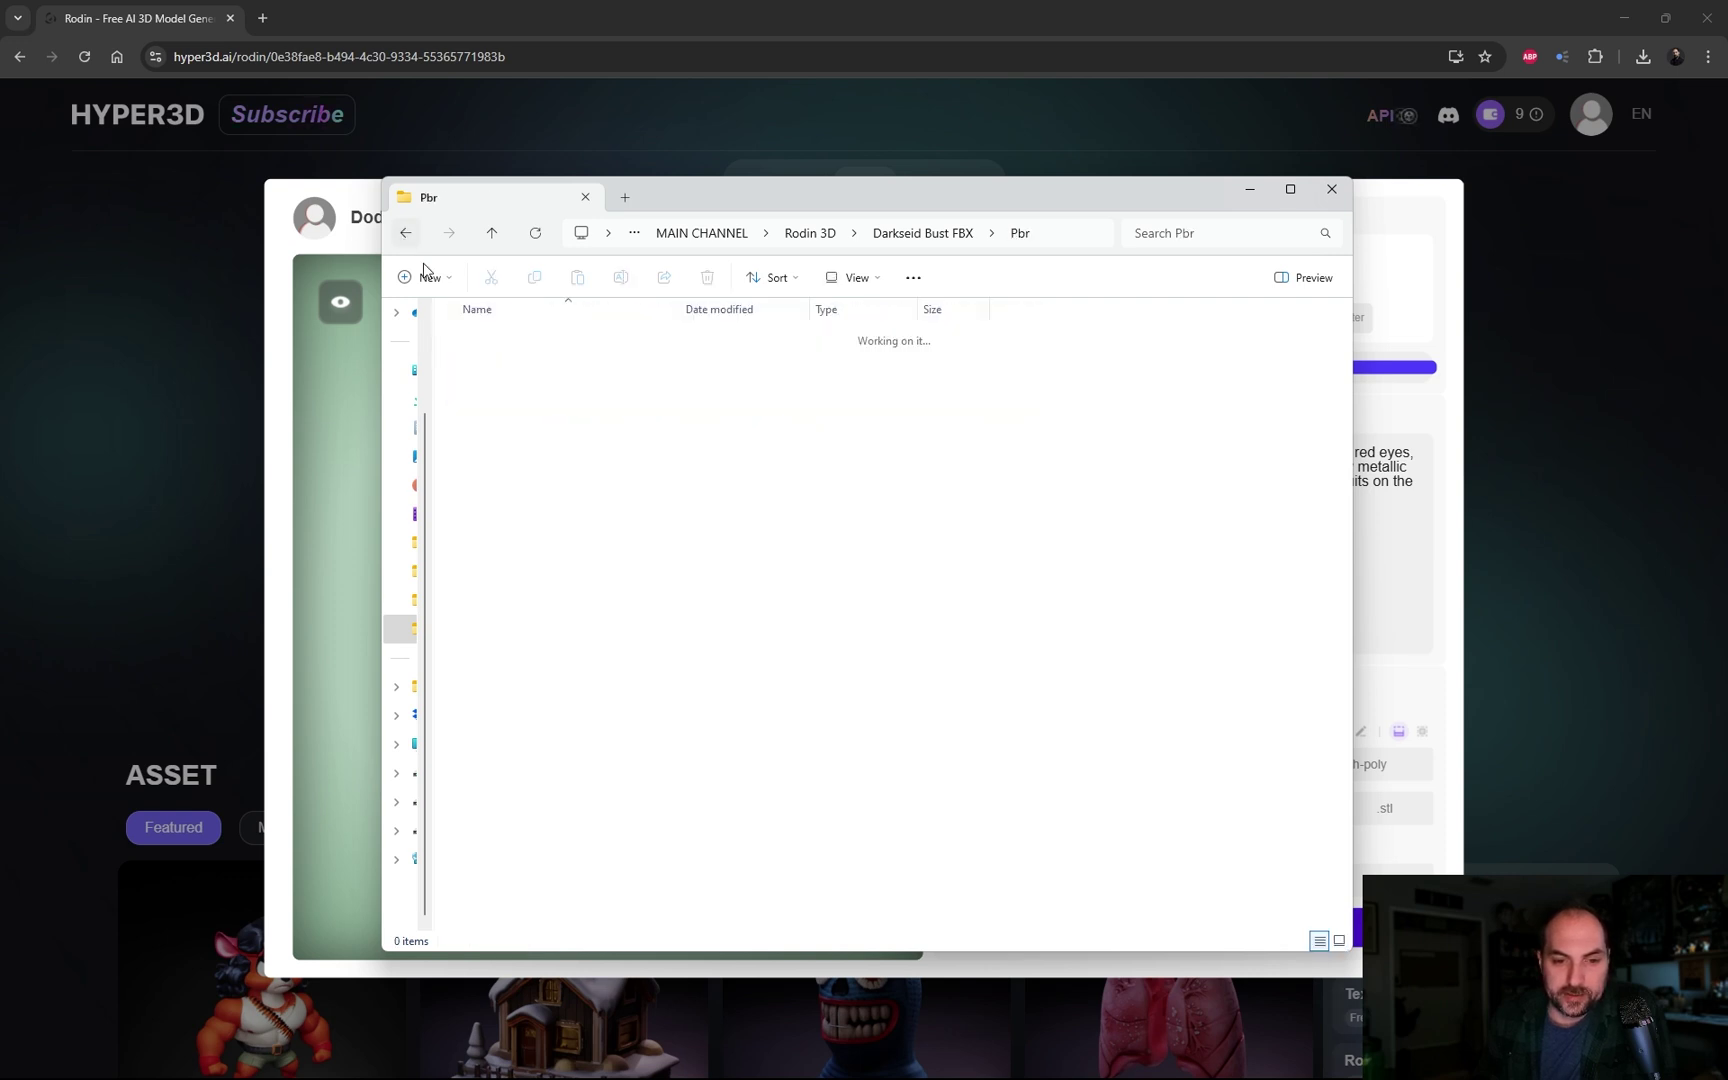
pyautogui.click(481, 362)
pyautogui.doubleClick(481, 362)
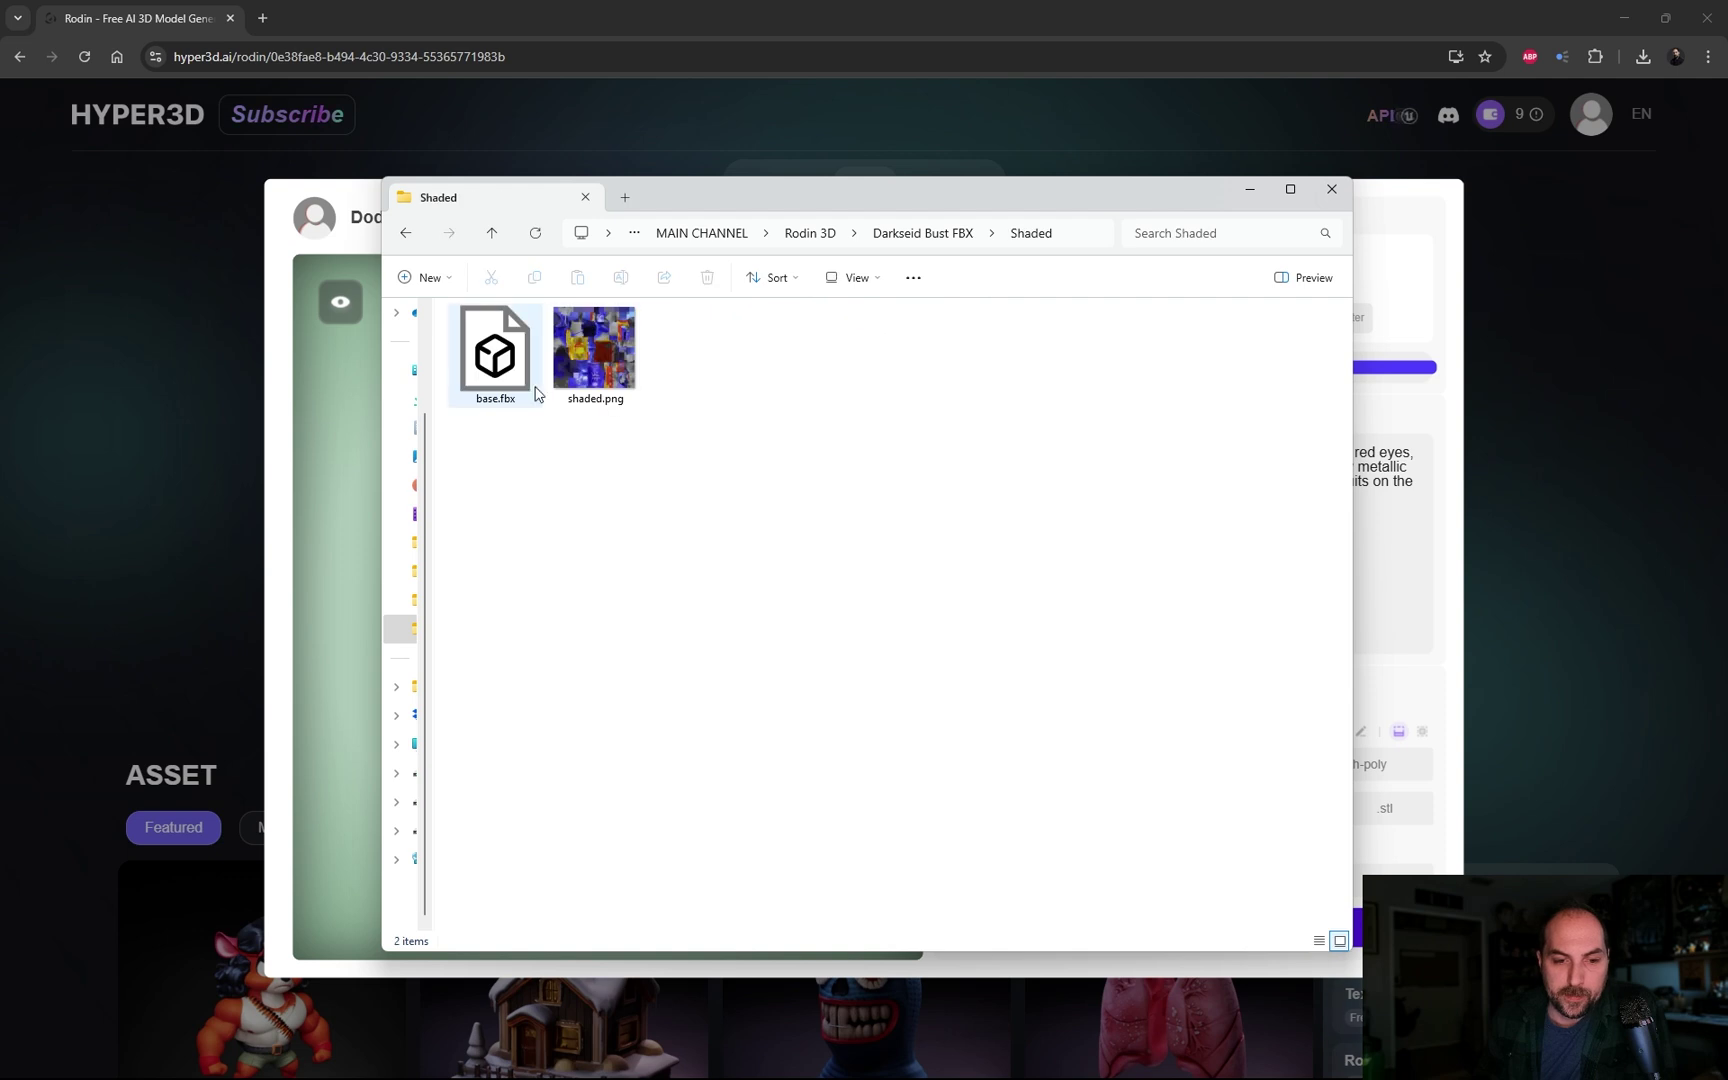
pyautogui.click(408, 236)
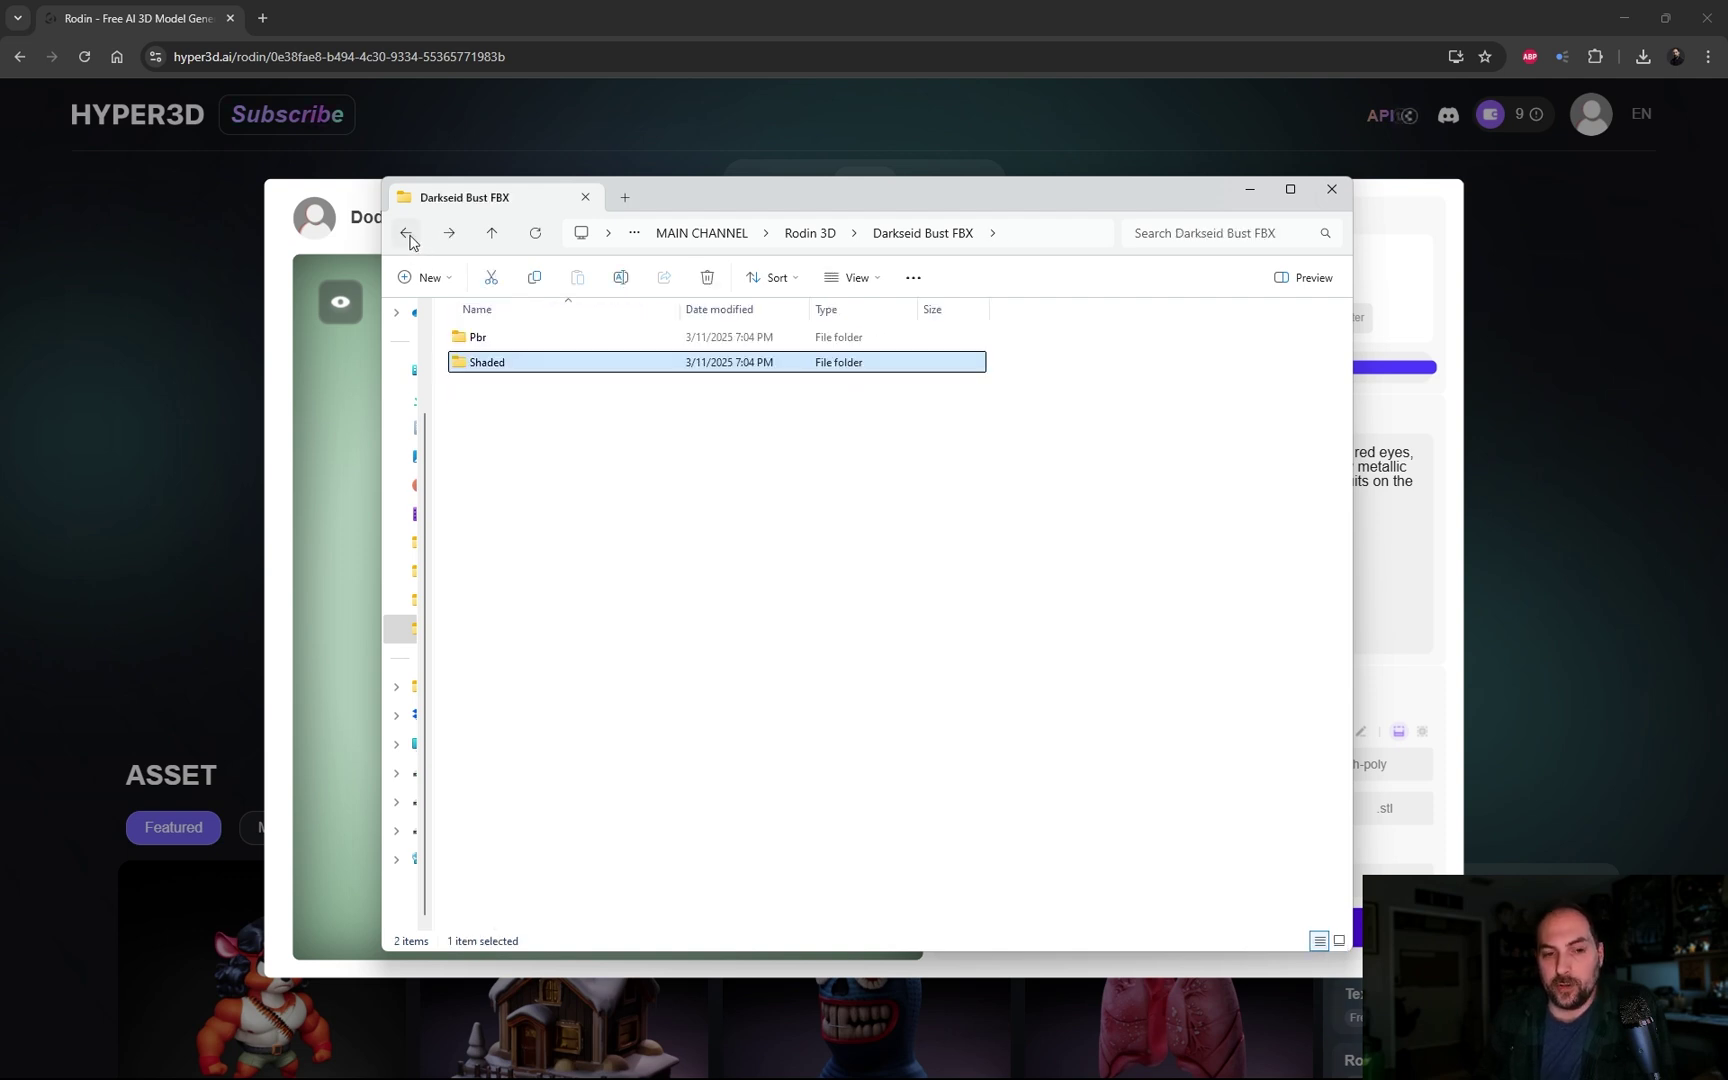
# Step: Open the Darkseid Bust OBJ folder in Rodin 3D to check its subfolders, and go back to the parent folder
pyautogui.click(406, 233)
pyautogui.click(575, 345)
pyautogui.doubleClick(573, 350)
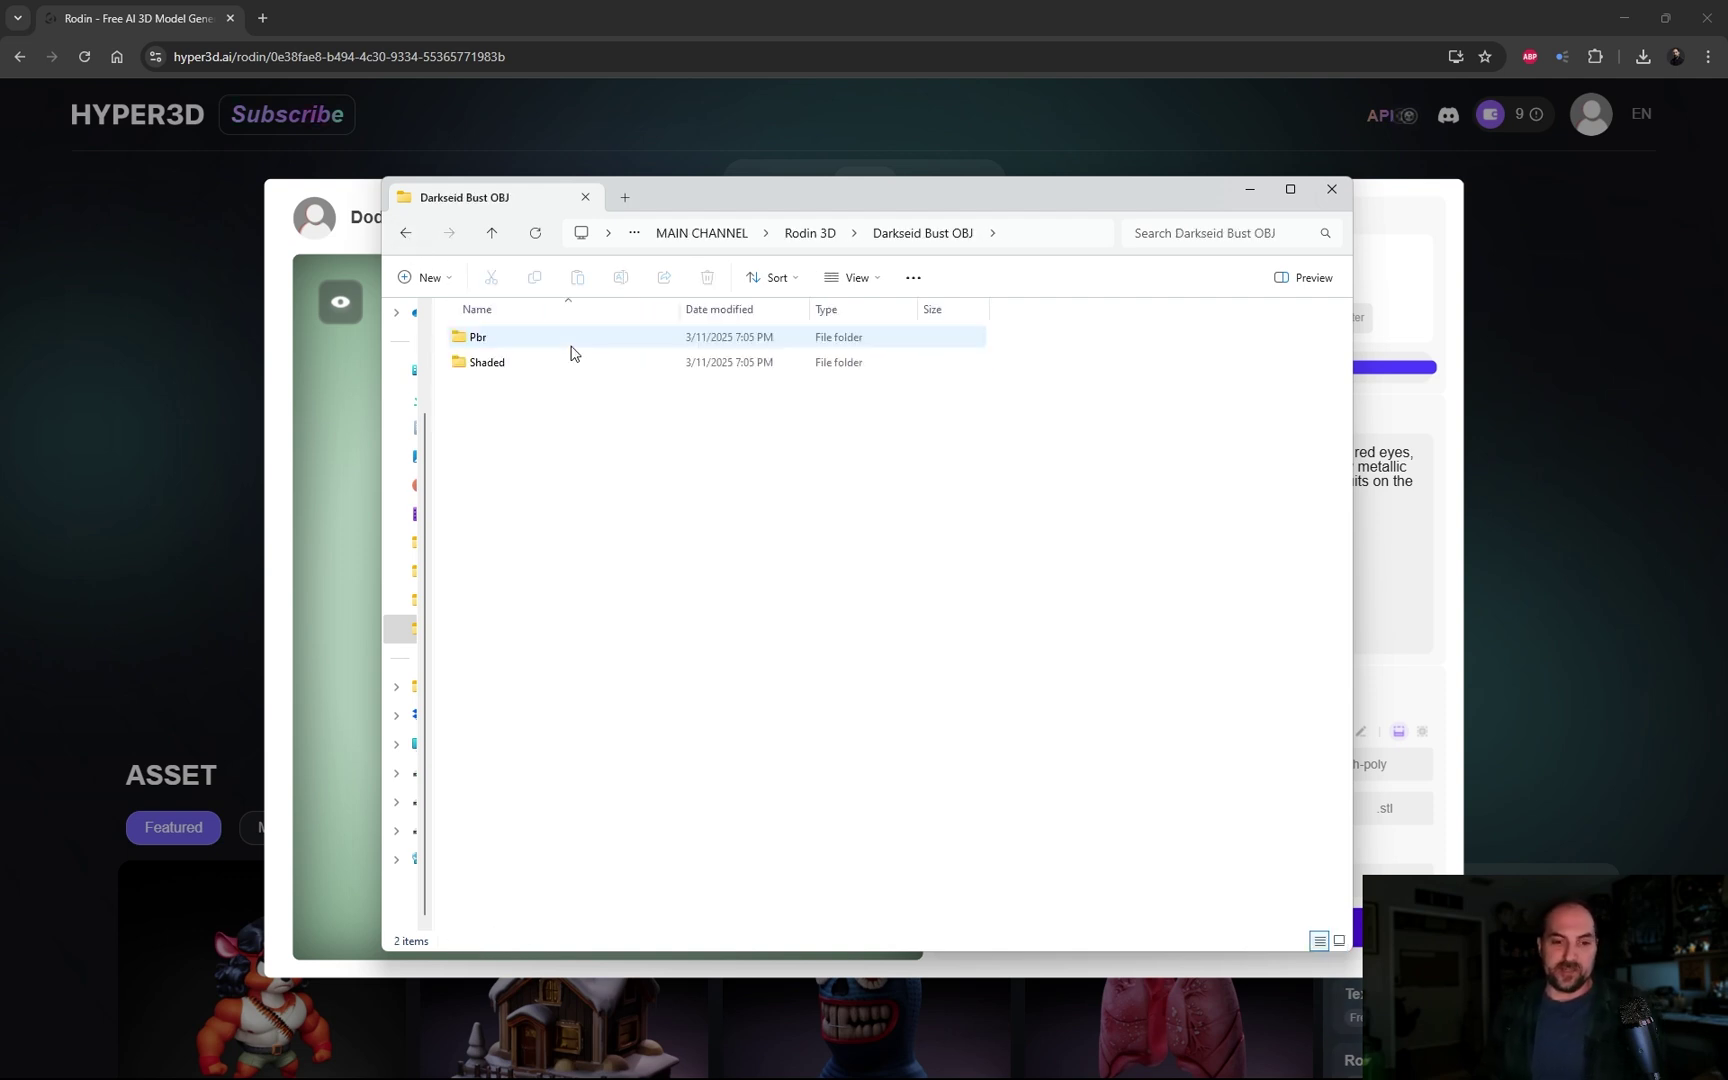
pyautogui.click(406, 237)
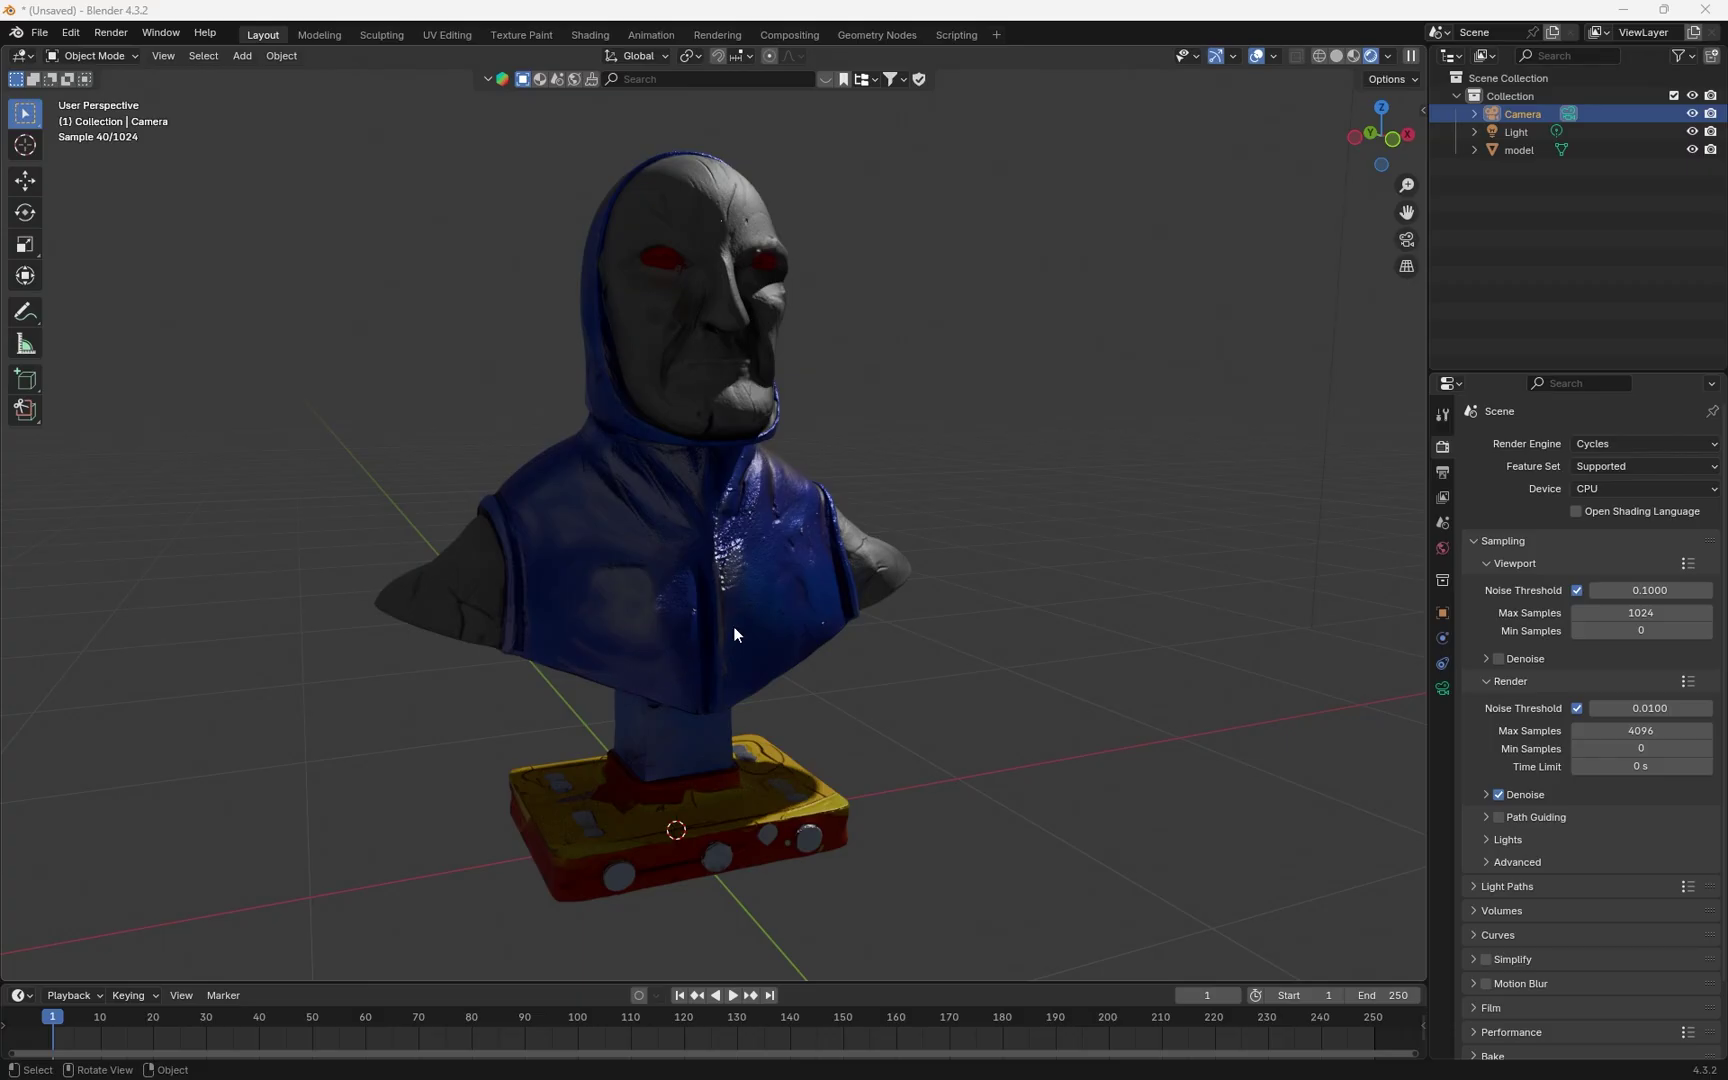
# Step: Switch to Blender and inspect the rendered texture on the imported bust's chest, collar and shoulder up close
pyautogui.moveTo(698, 628); pyautogui.dragTo(674, 575, button='middle')
pyautogui.scroll(3, 730, 563)
pyautogui.scroll(6, 757, 541)
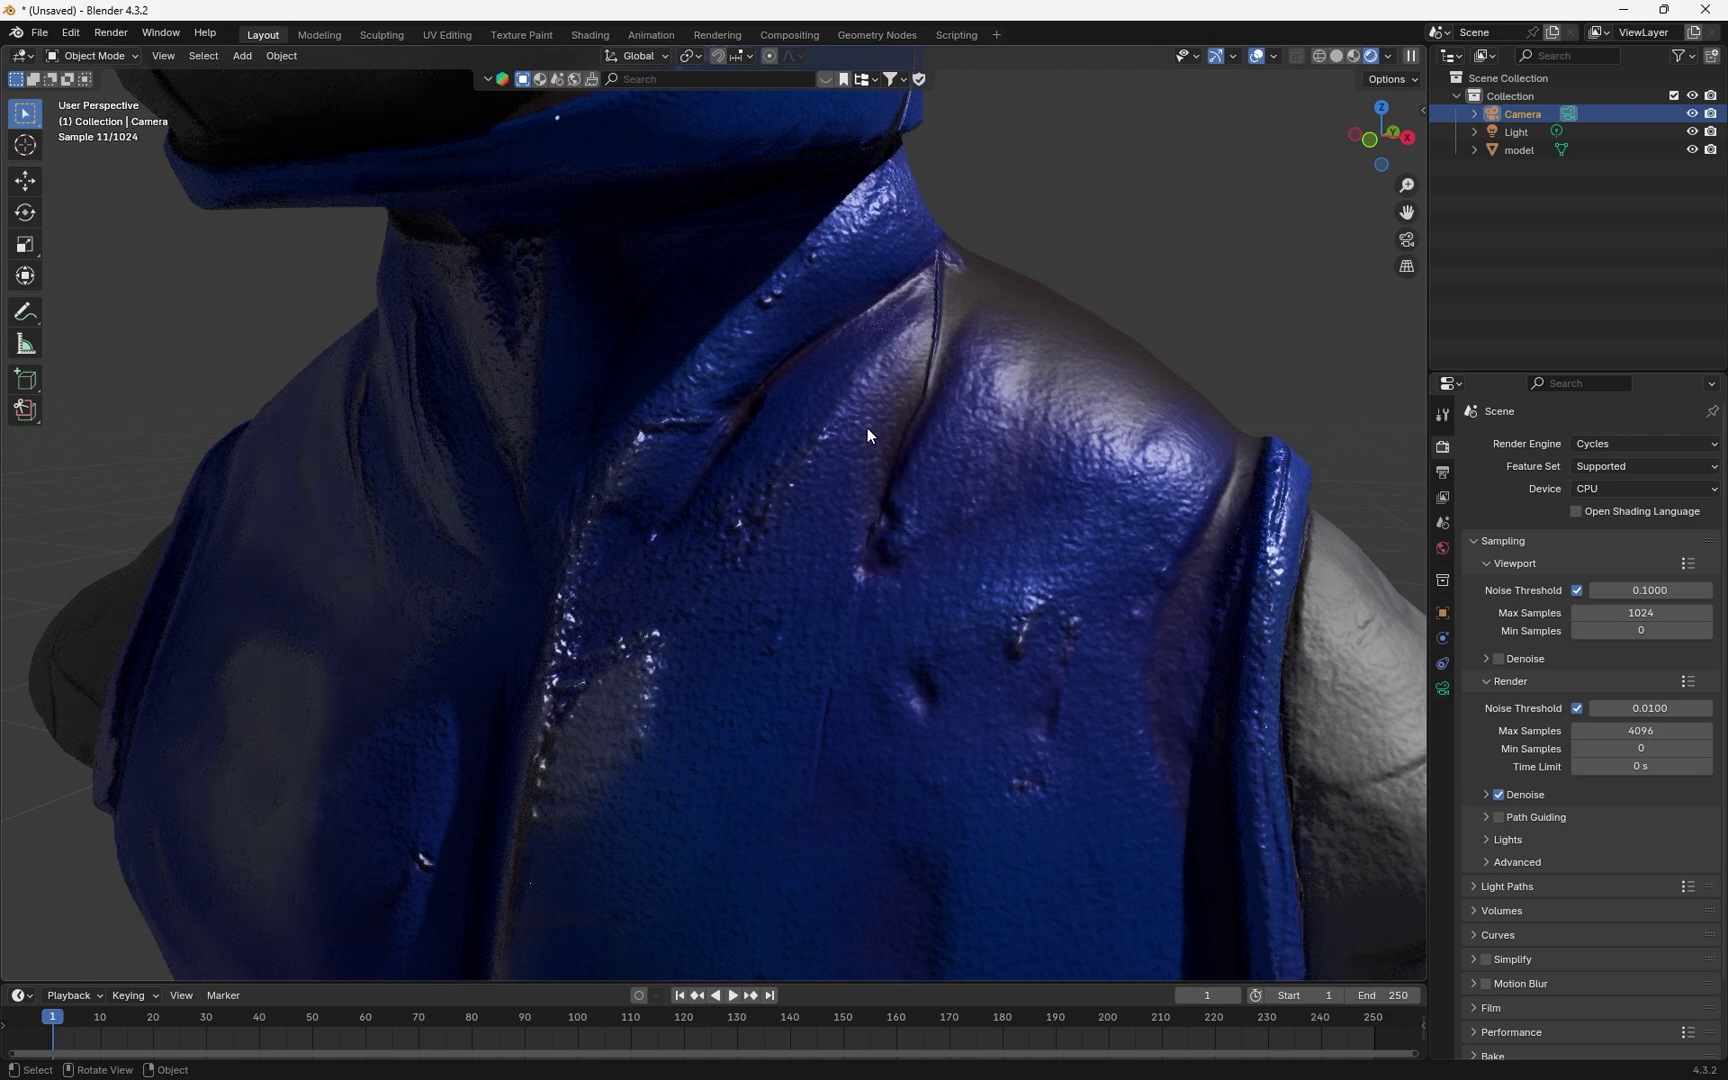
pyautogui.scroll(-1, 867, 435)
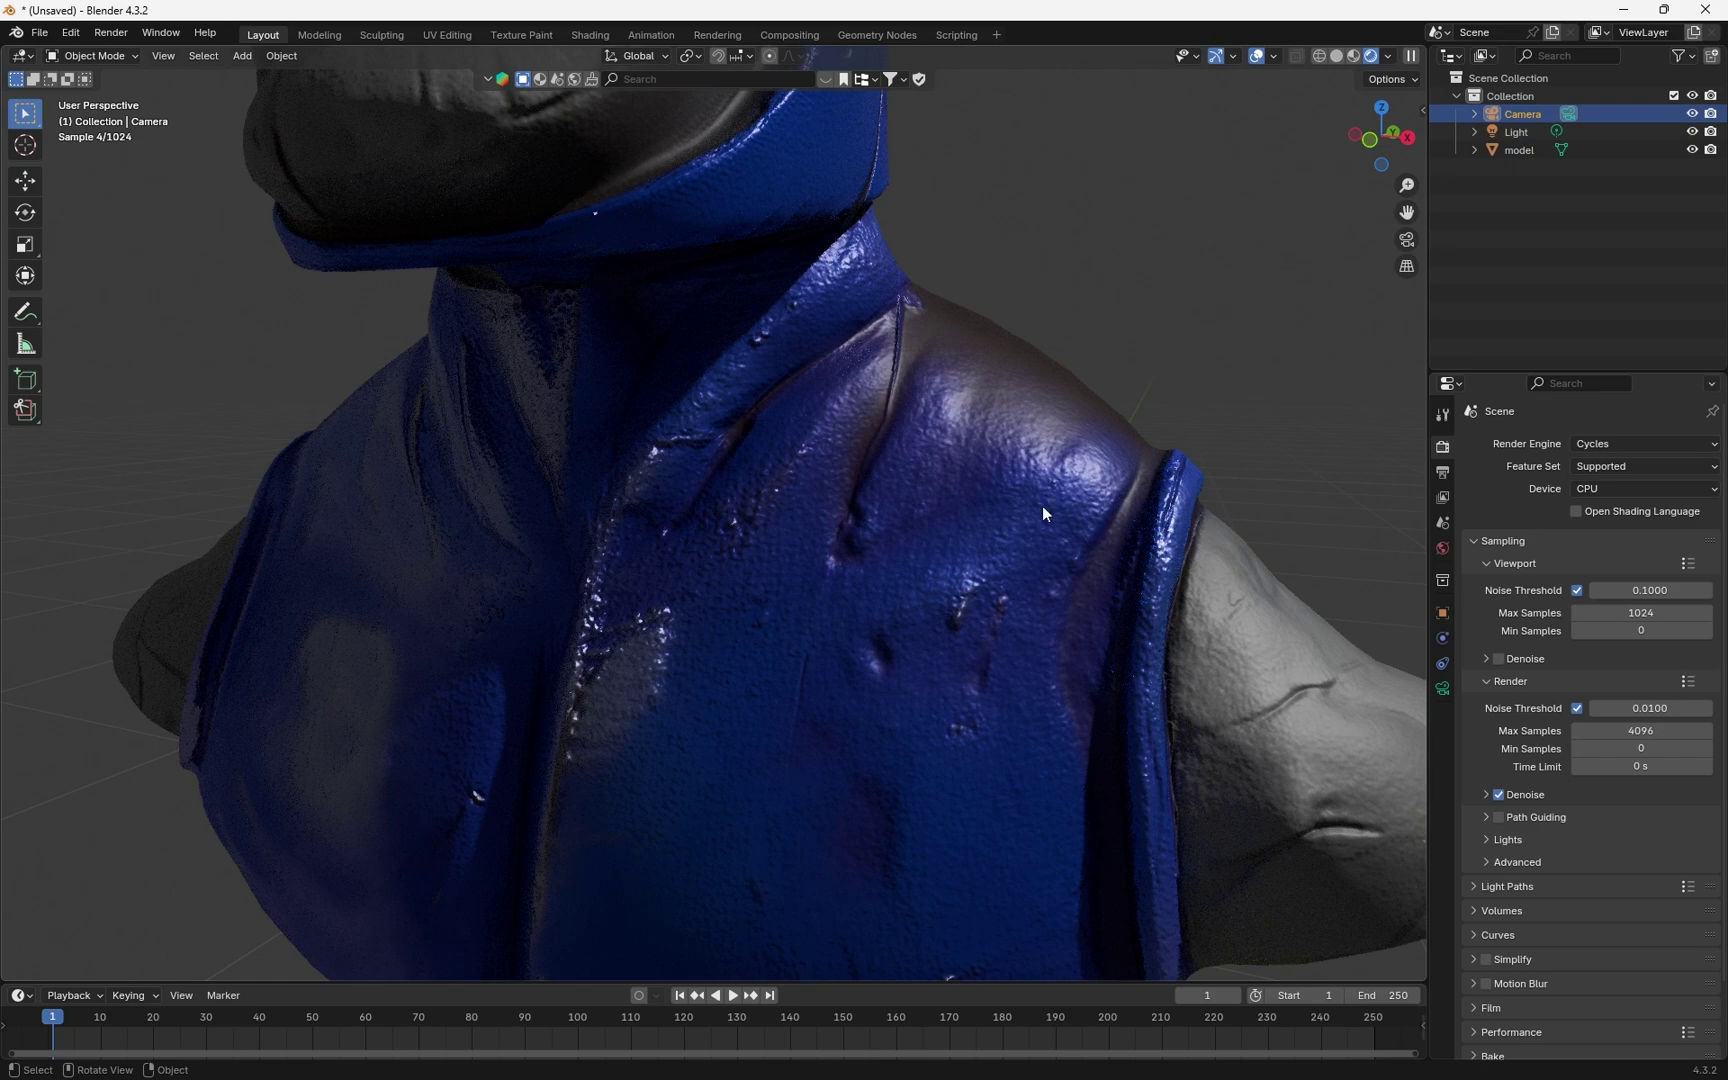
pyautogui.moveTo(702, 572); pyautogui.dragTo(466, 478, button='middle')
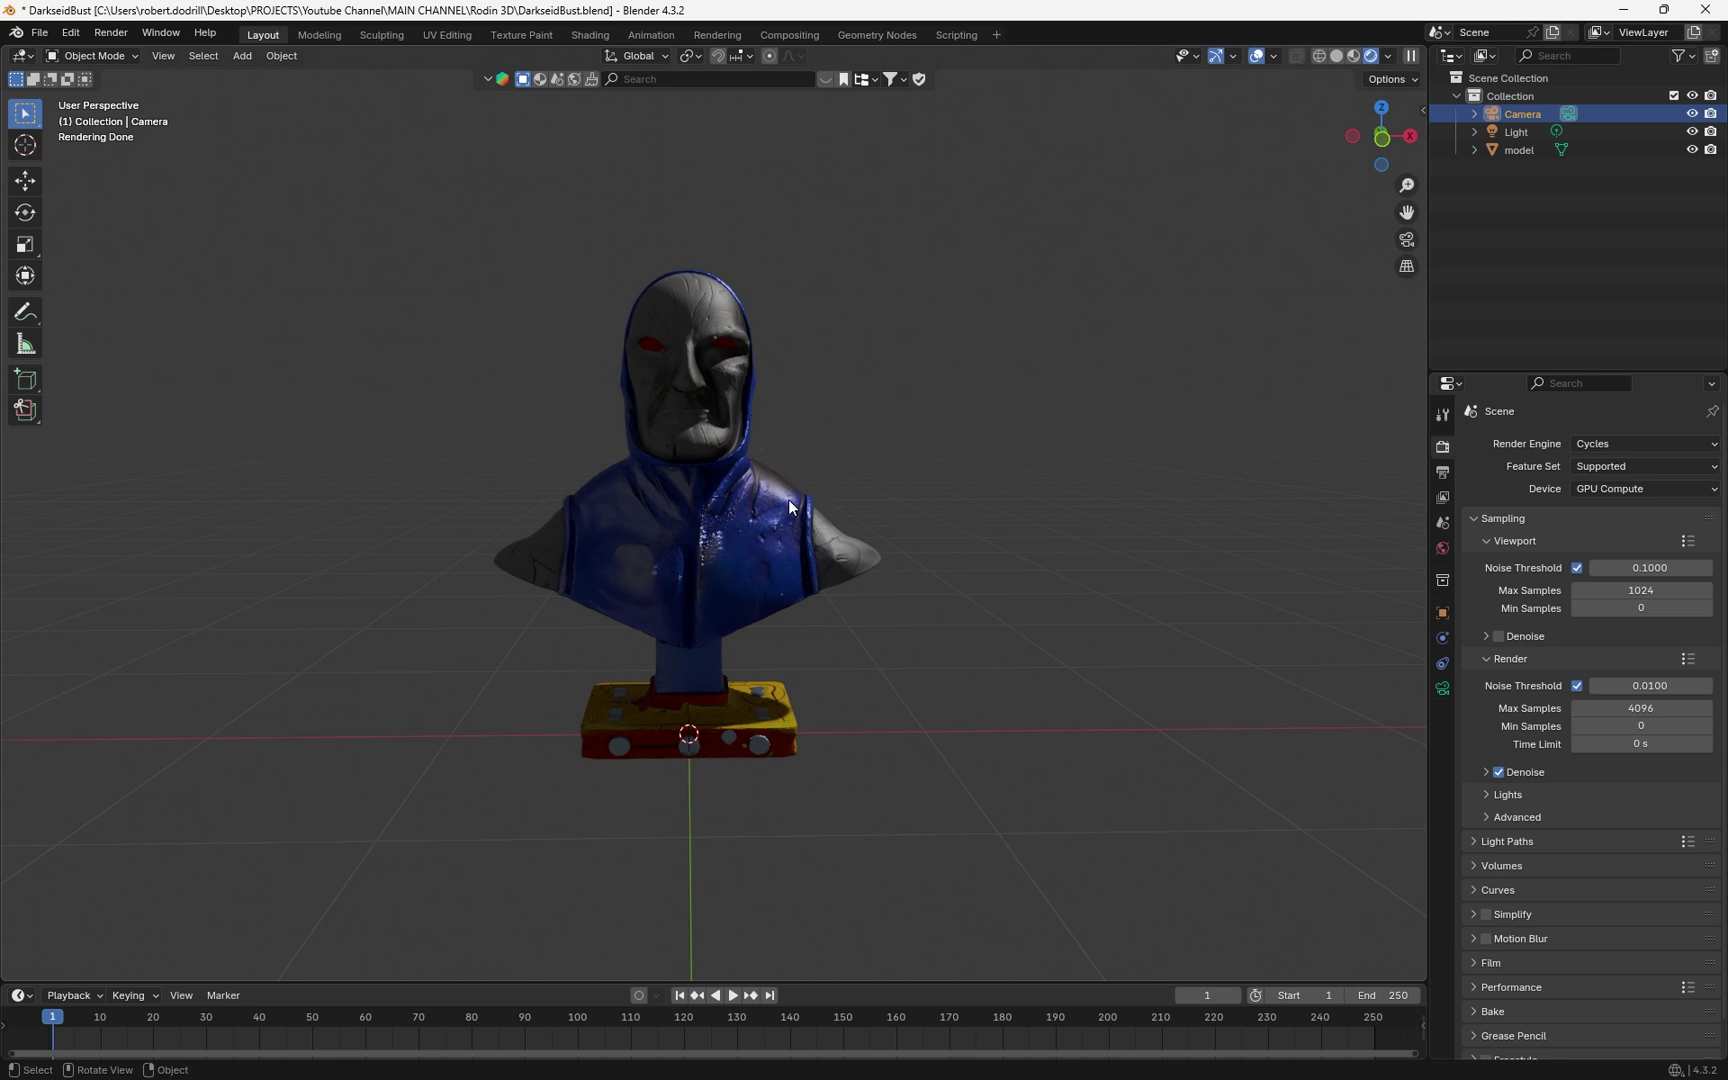
# Step: With GPU Compute rendering active, examine the bust's chest folds and the discoloured patch on its shoulder
pyautogui.moveTo(789, 507); pyautogui.dragTo(752, 505, button='middle')
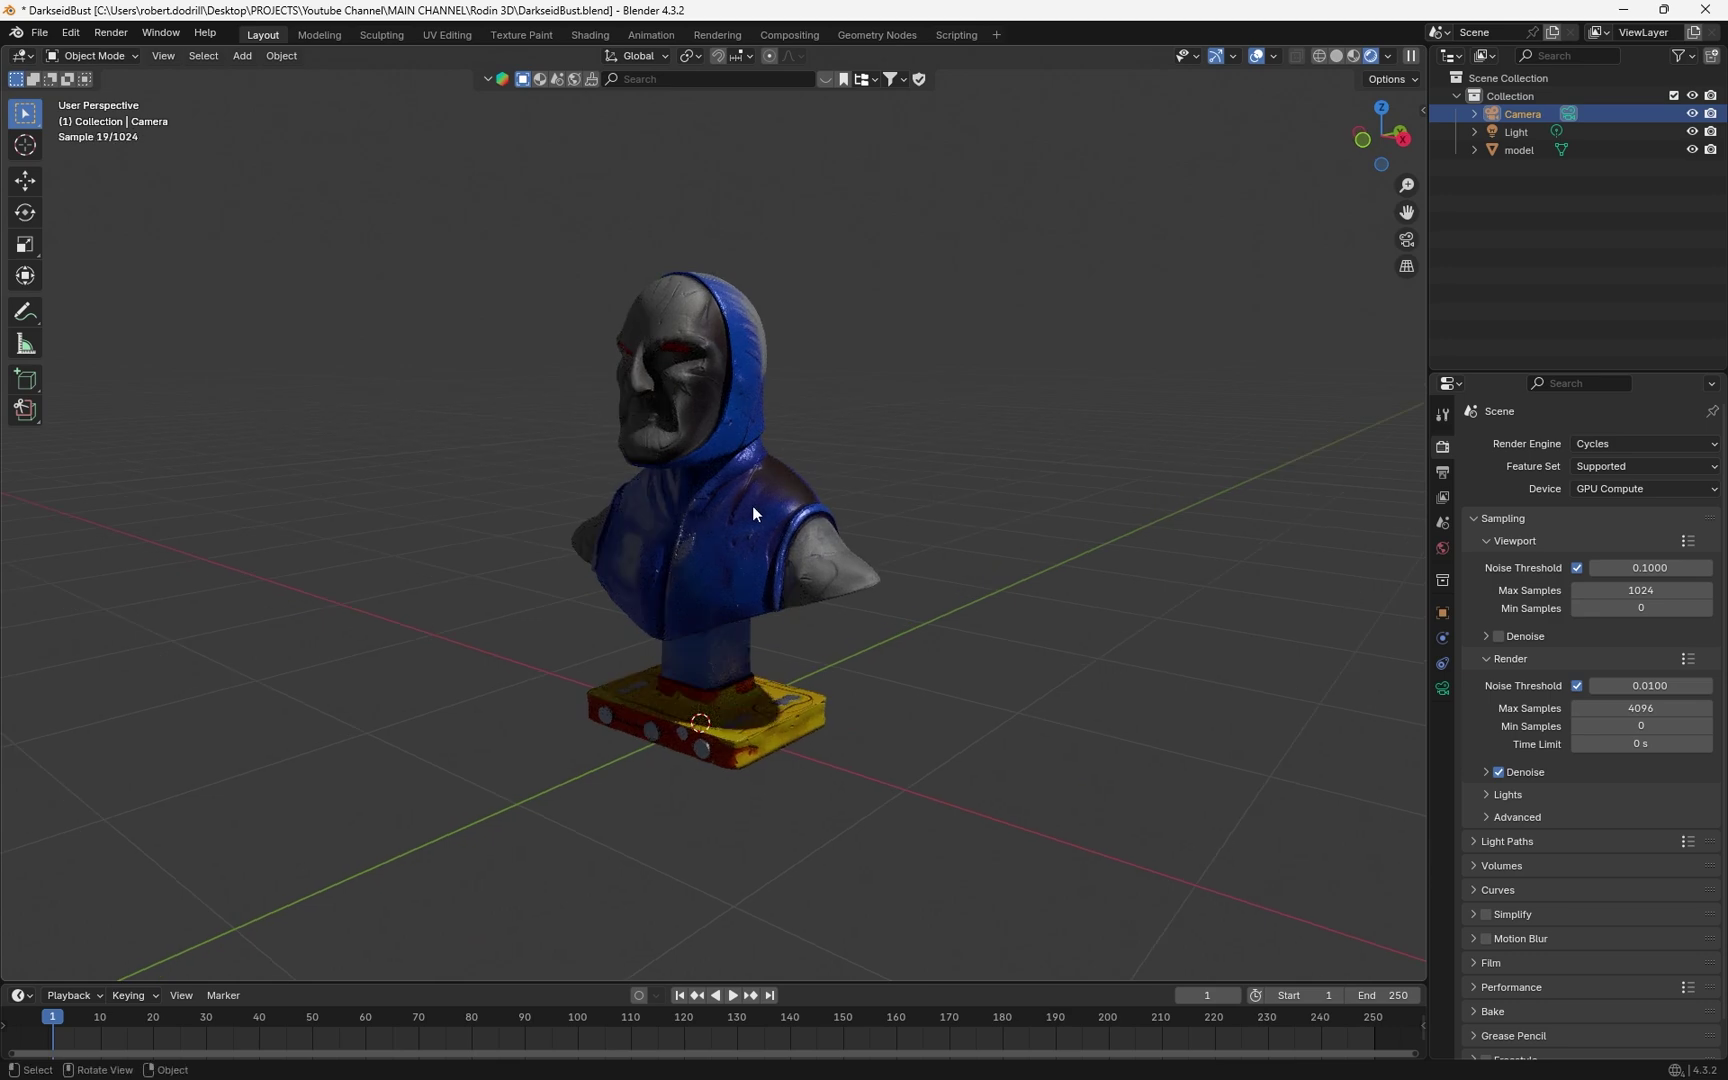
pyautogui.scroll(2, 752, 510)
pyautogui.scroll(4, 740, 550)
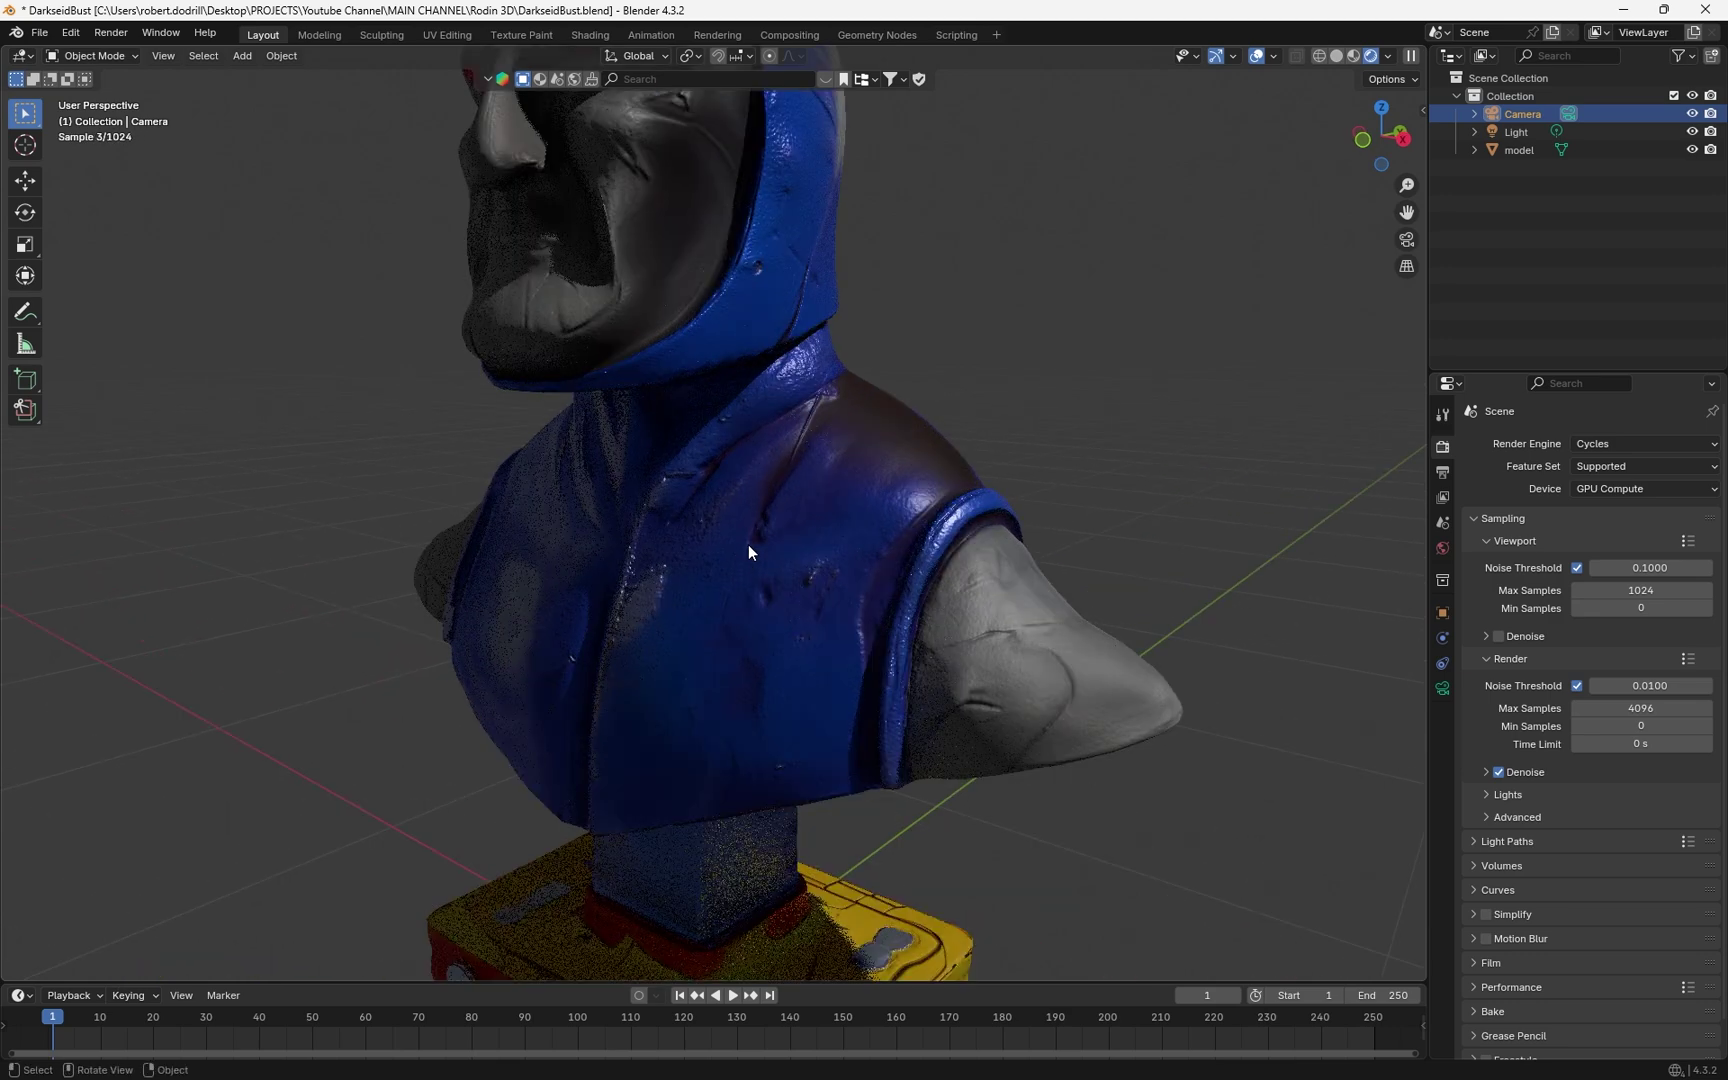
pyautogui.scroll(6, 748, 544)
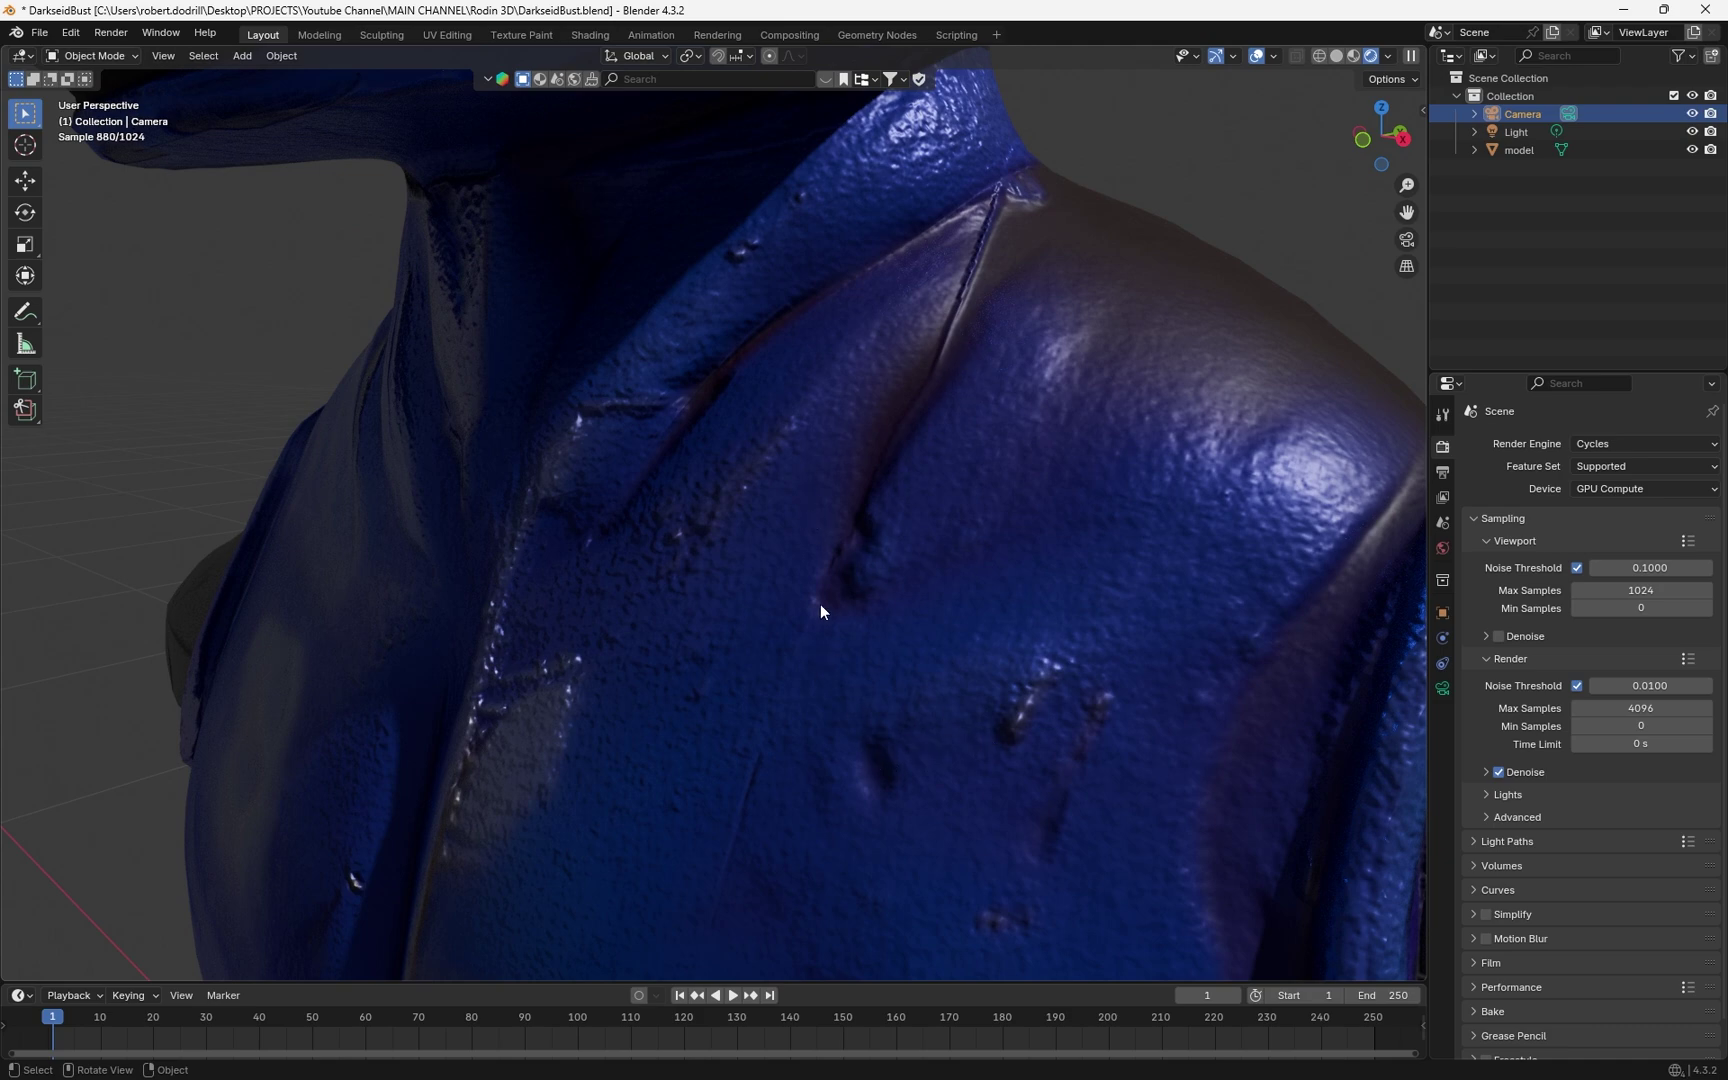
pyautogui.moveTo(980, 597); pyautogui.dragTo(884, 580, button='middle')
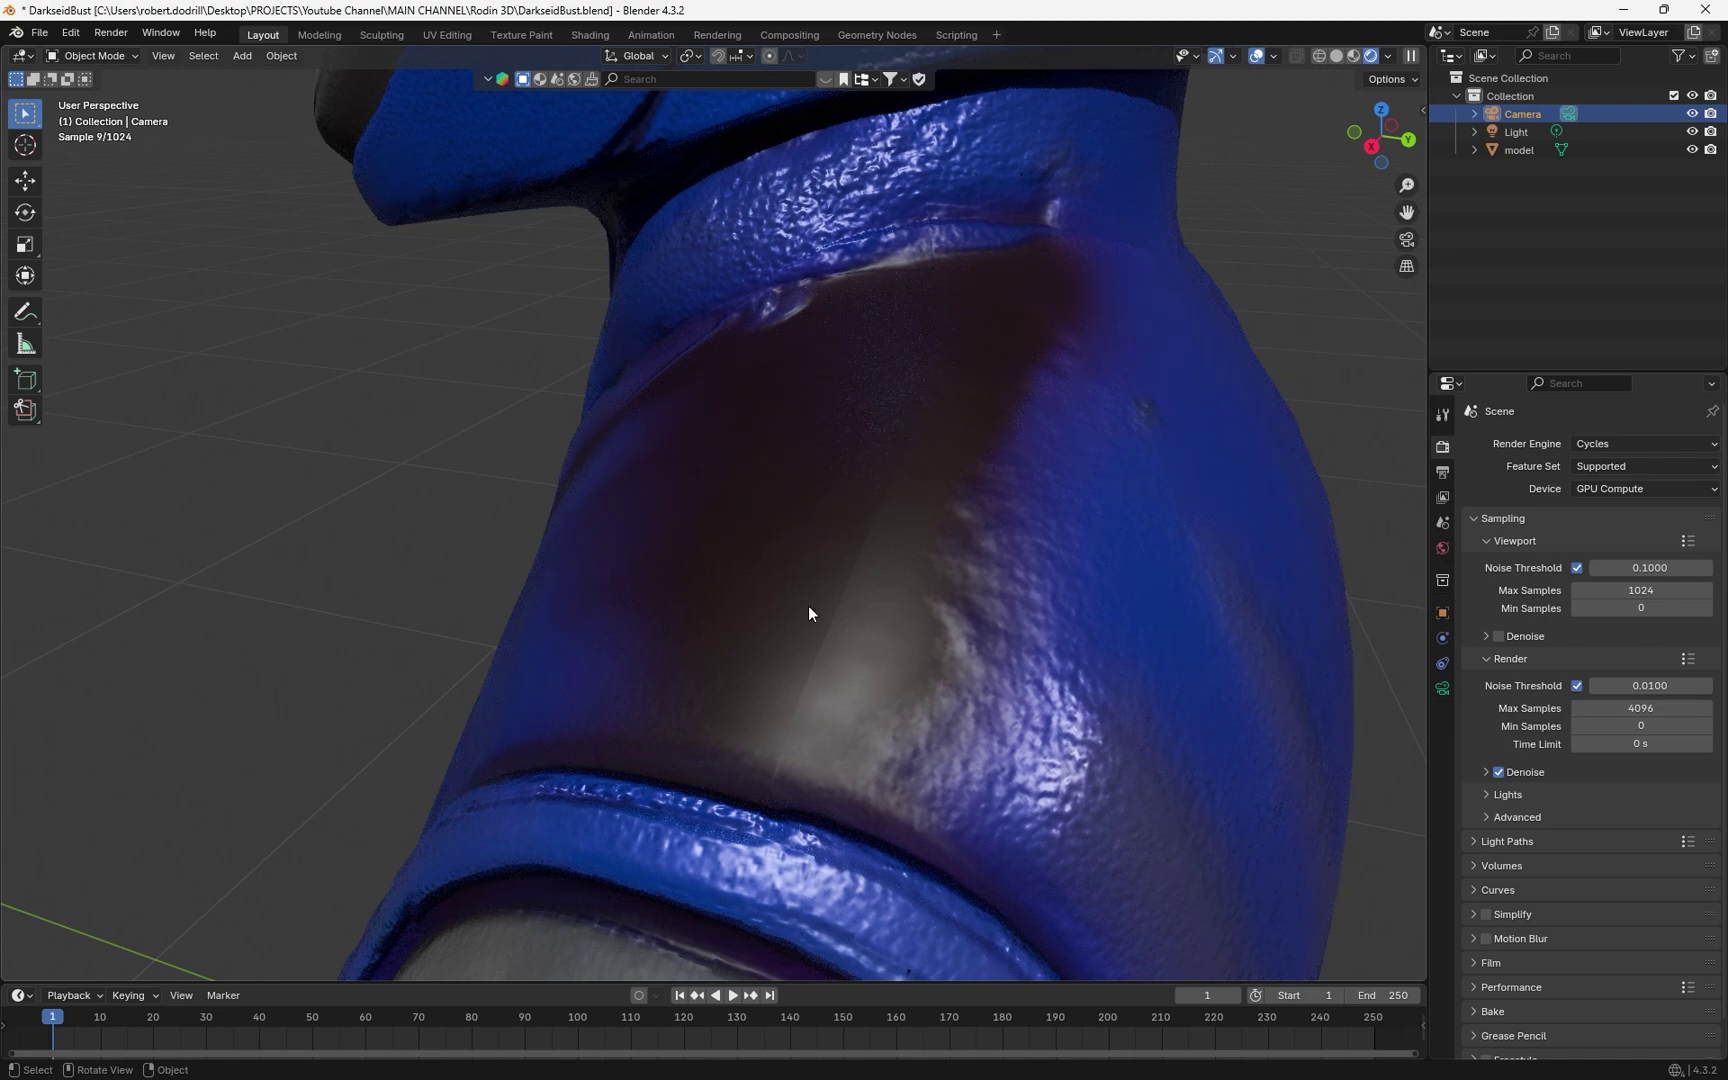
pyautogui.moveTo(1049, 533); pyautogui.dragTo(907, 532, button='middle')
# Step: Inspect the rendered material on the bust's back, top of the head, side and front
pyautogui.scroll(-5, 890, 538)
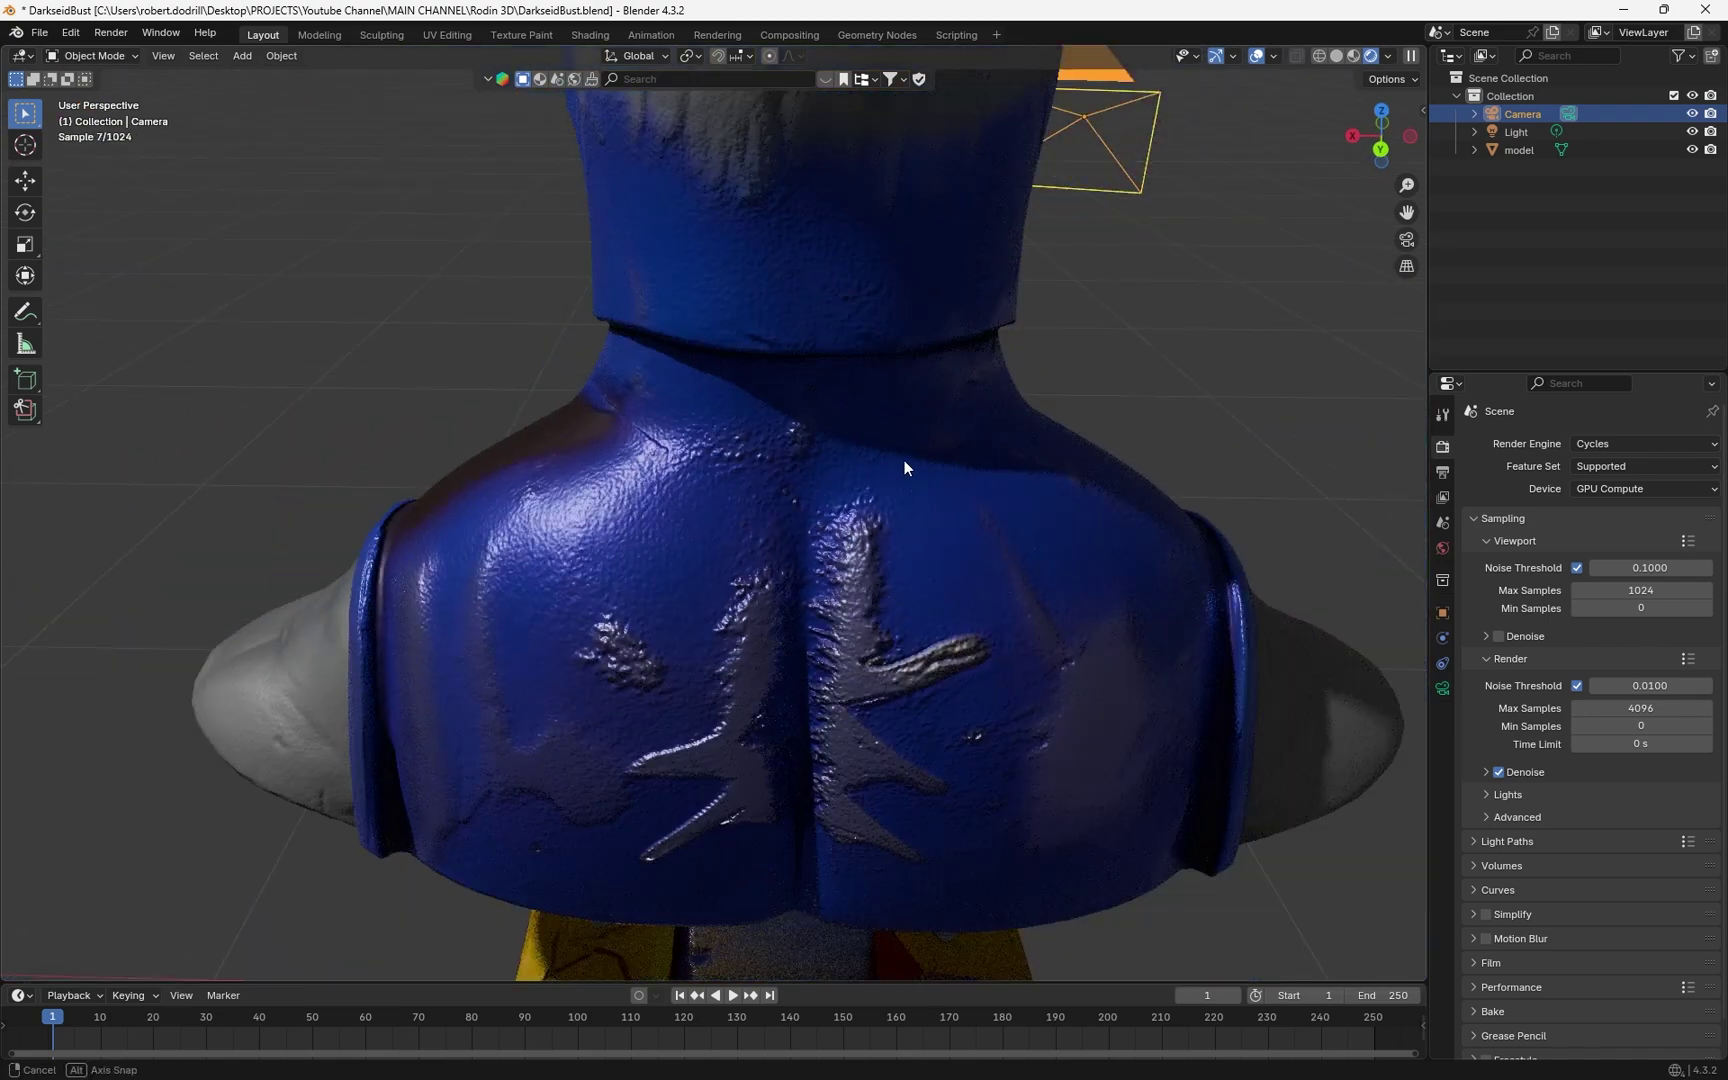
pyautogui.moveTo(905, 460); pyautogui.dragTo(895, 585, button='middle')
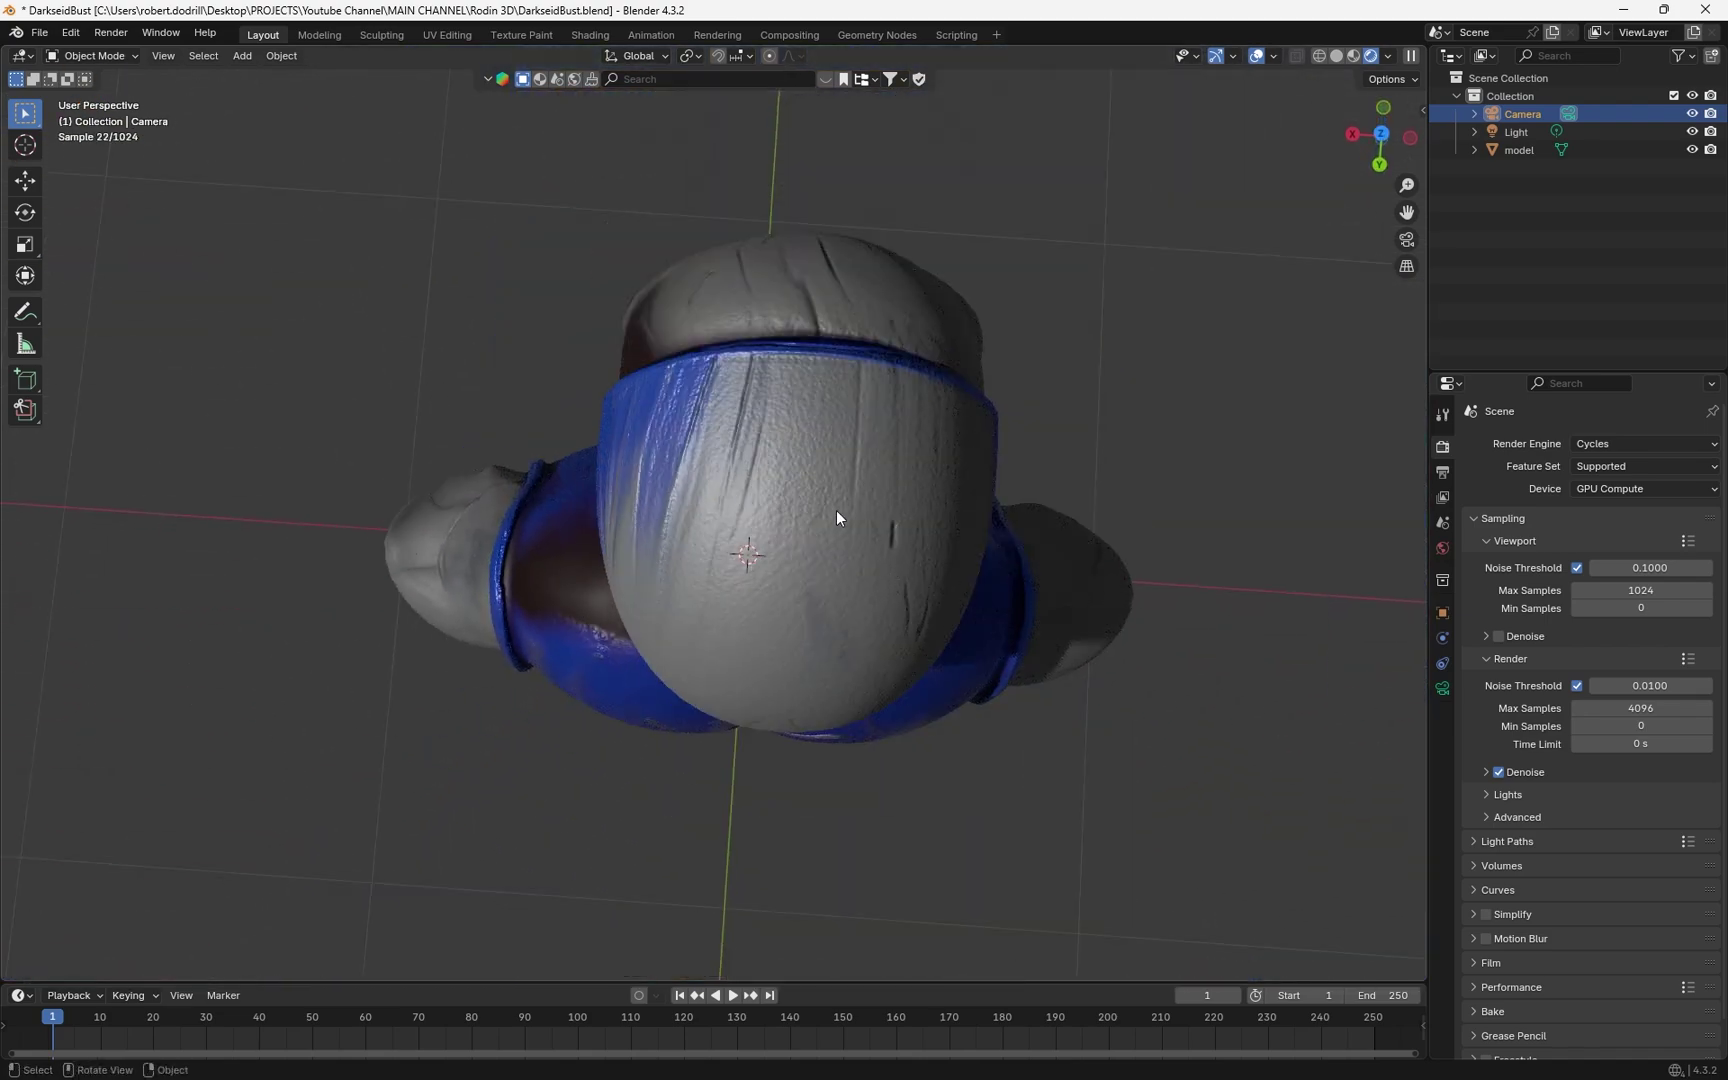
pyautogui.moveTo(836, 510); pyautogui.dragTo(352, 568, button='middle')
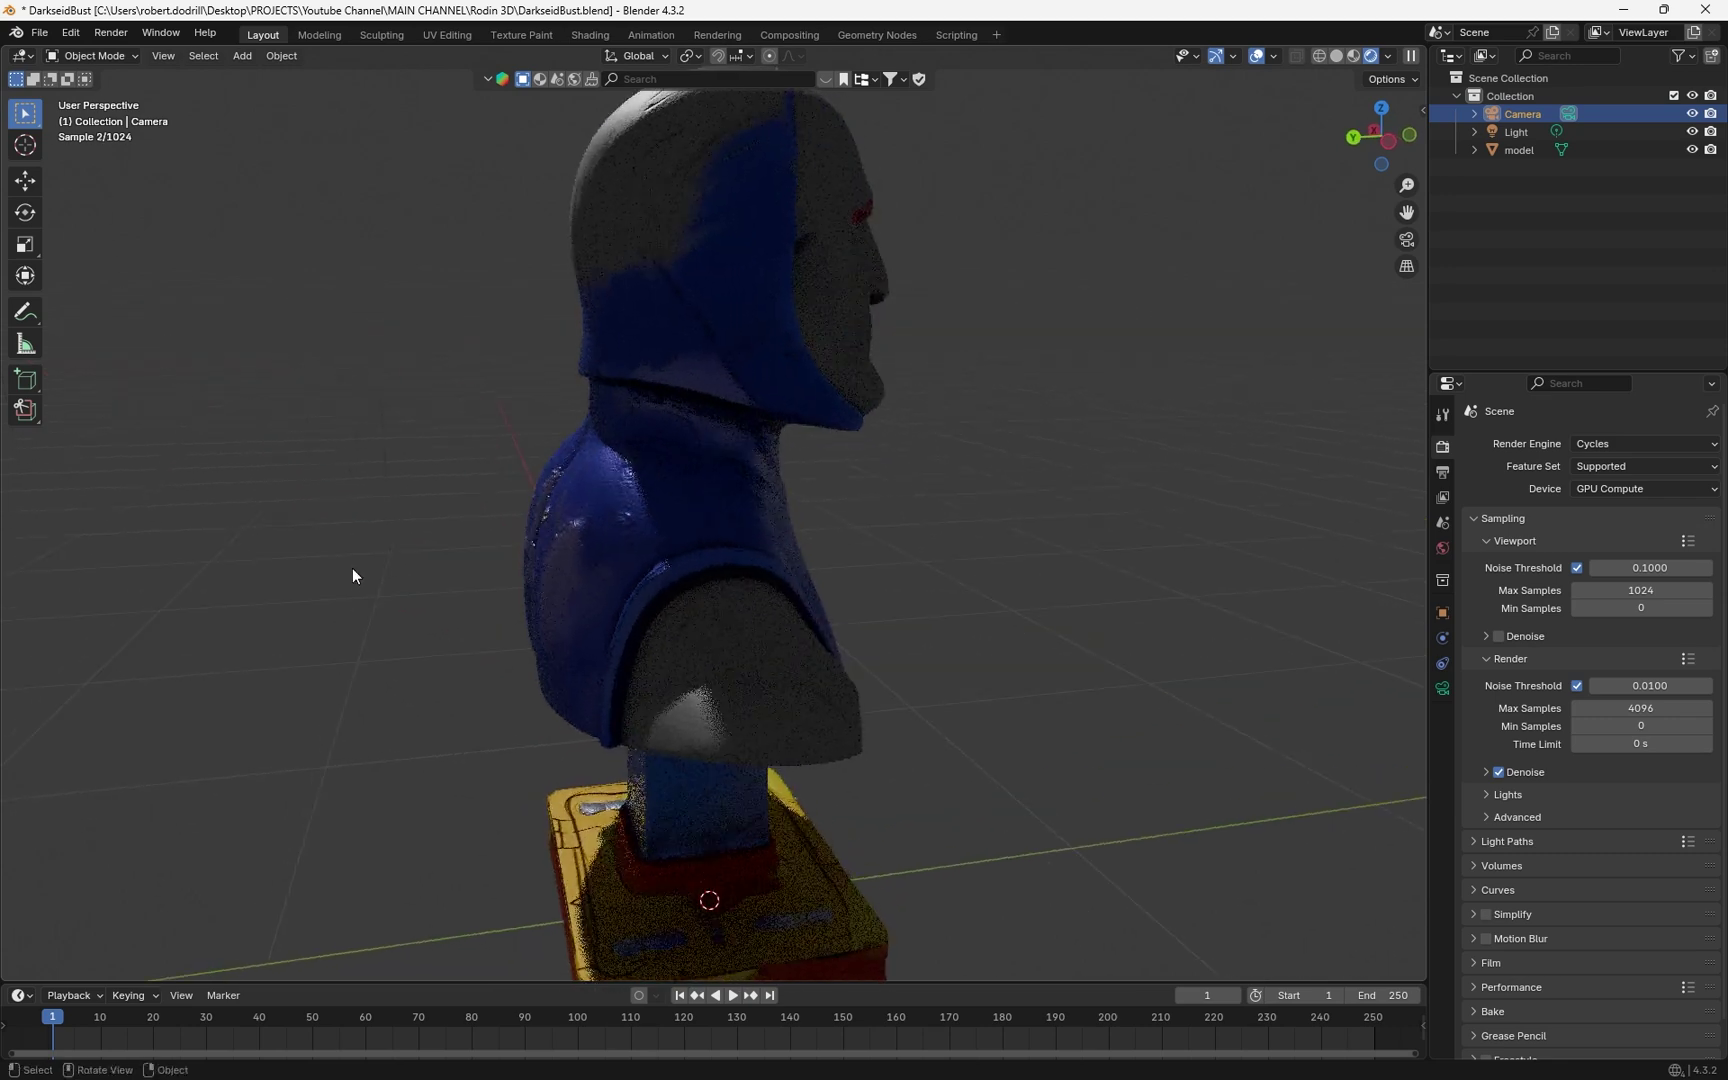
pyautogui.moveTo(752, 540); pyautogui.dragTo(674, 506, button='middle')
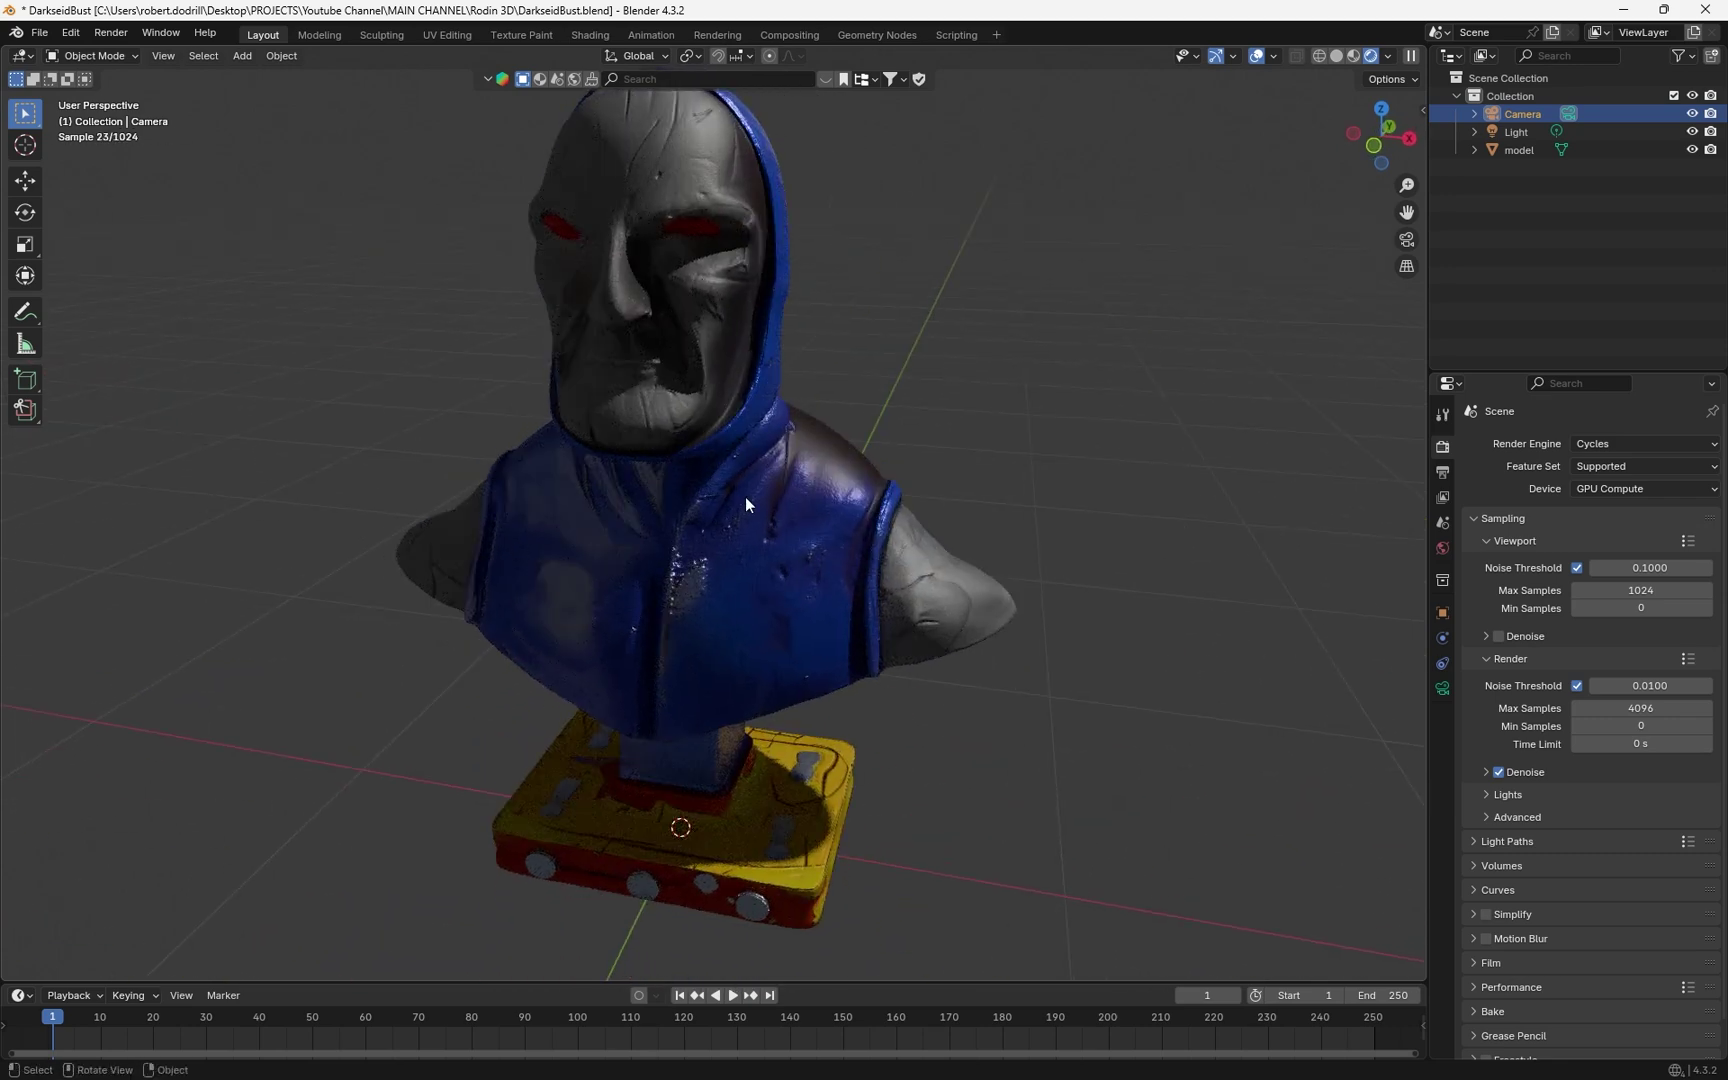
pyautogui.scroll(-2, 740, 487)
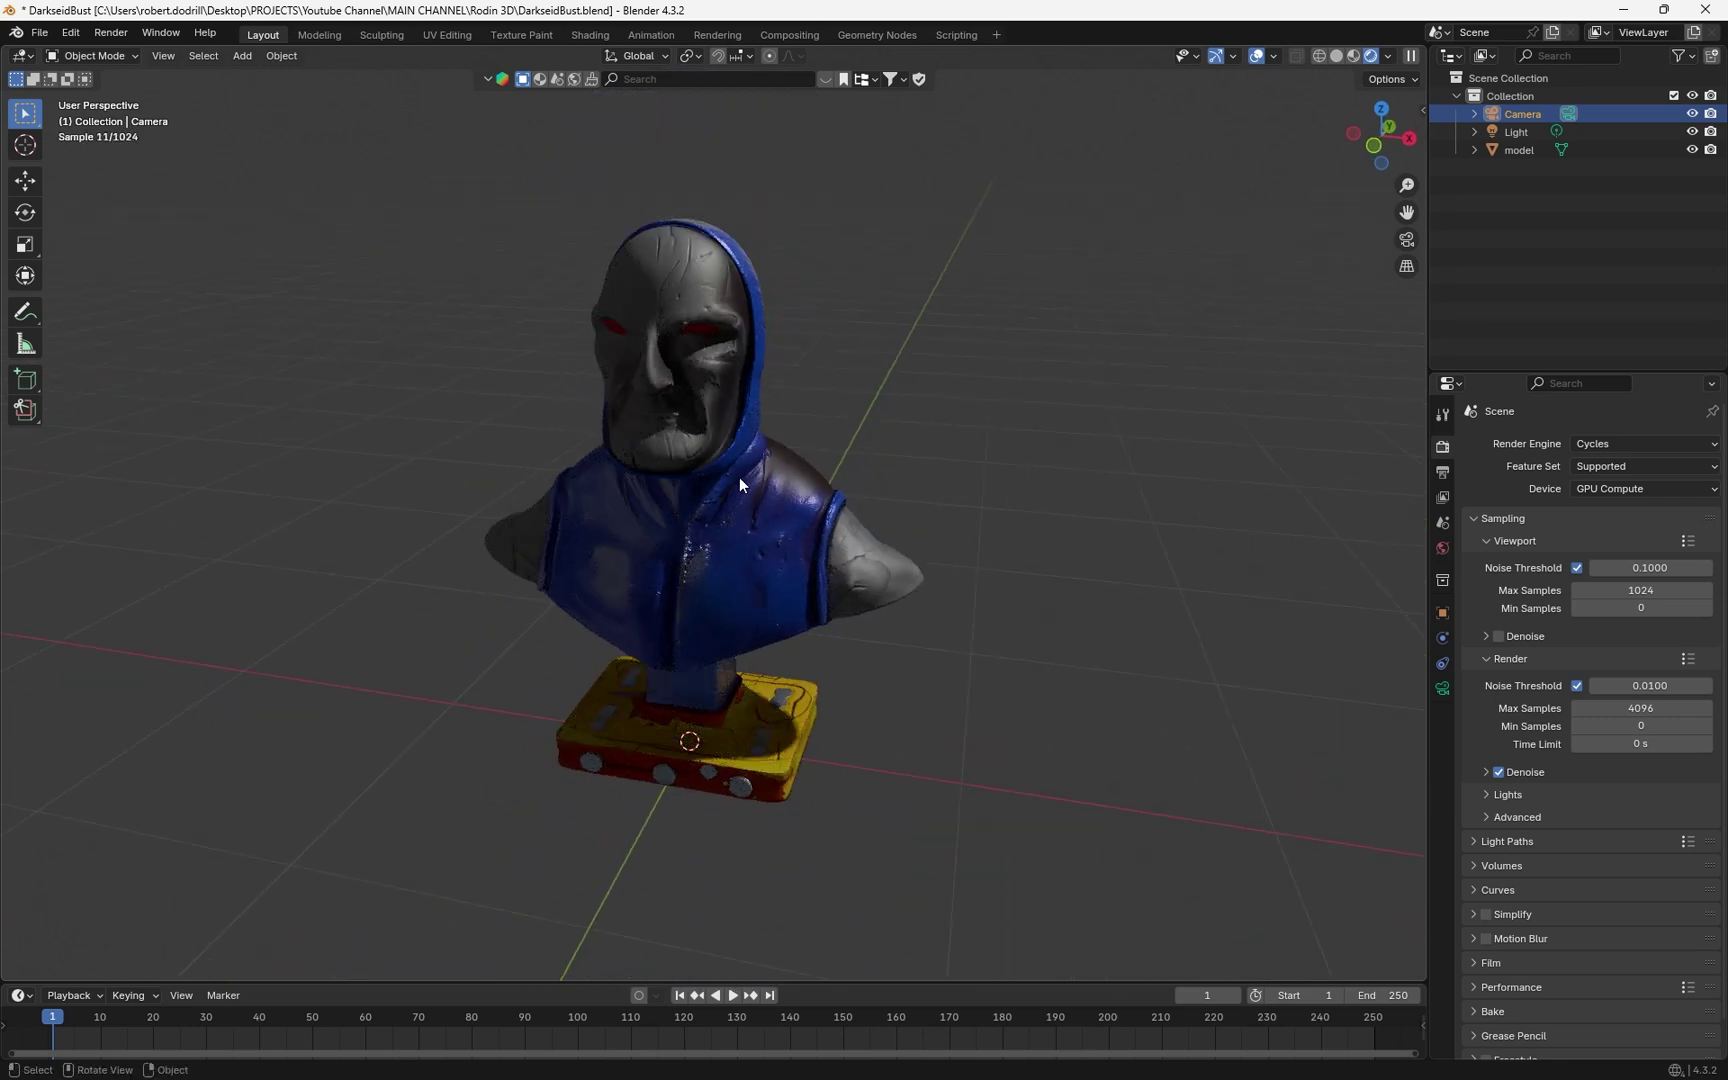
pyautogui.moveTo(787, 502)
pyautogui.mouseDown(button='middle')
pyautogui.moveTo(698, 487)
pyautogui.moveTo(913, 494)
pyautogui.moveTo(786, 491)
pyautogui.moveTo(776, 471)
pyautogui.mouseUp(button='middle')
pyautogui.scroll(1, 749, 533)
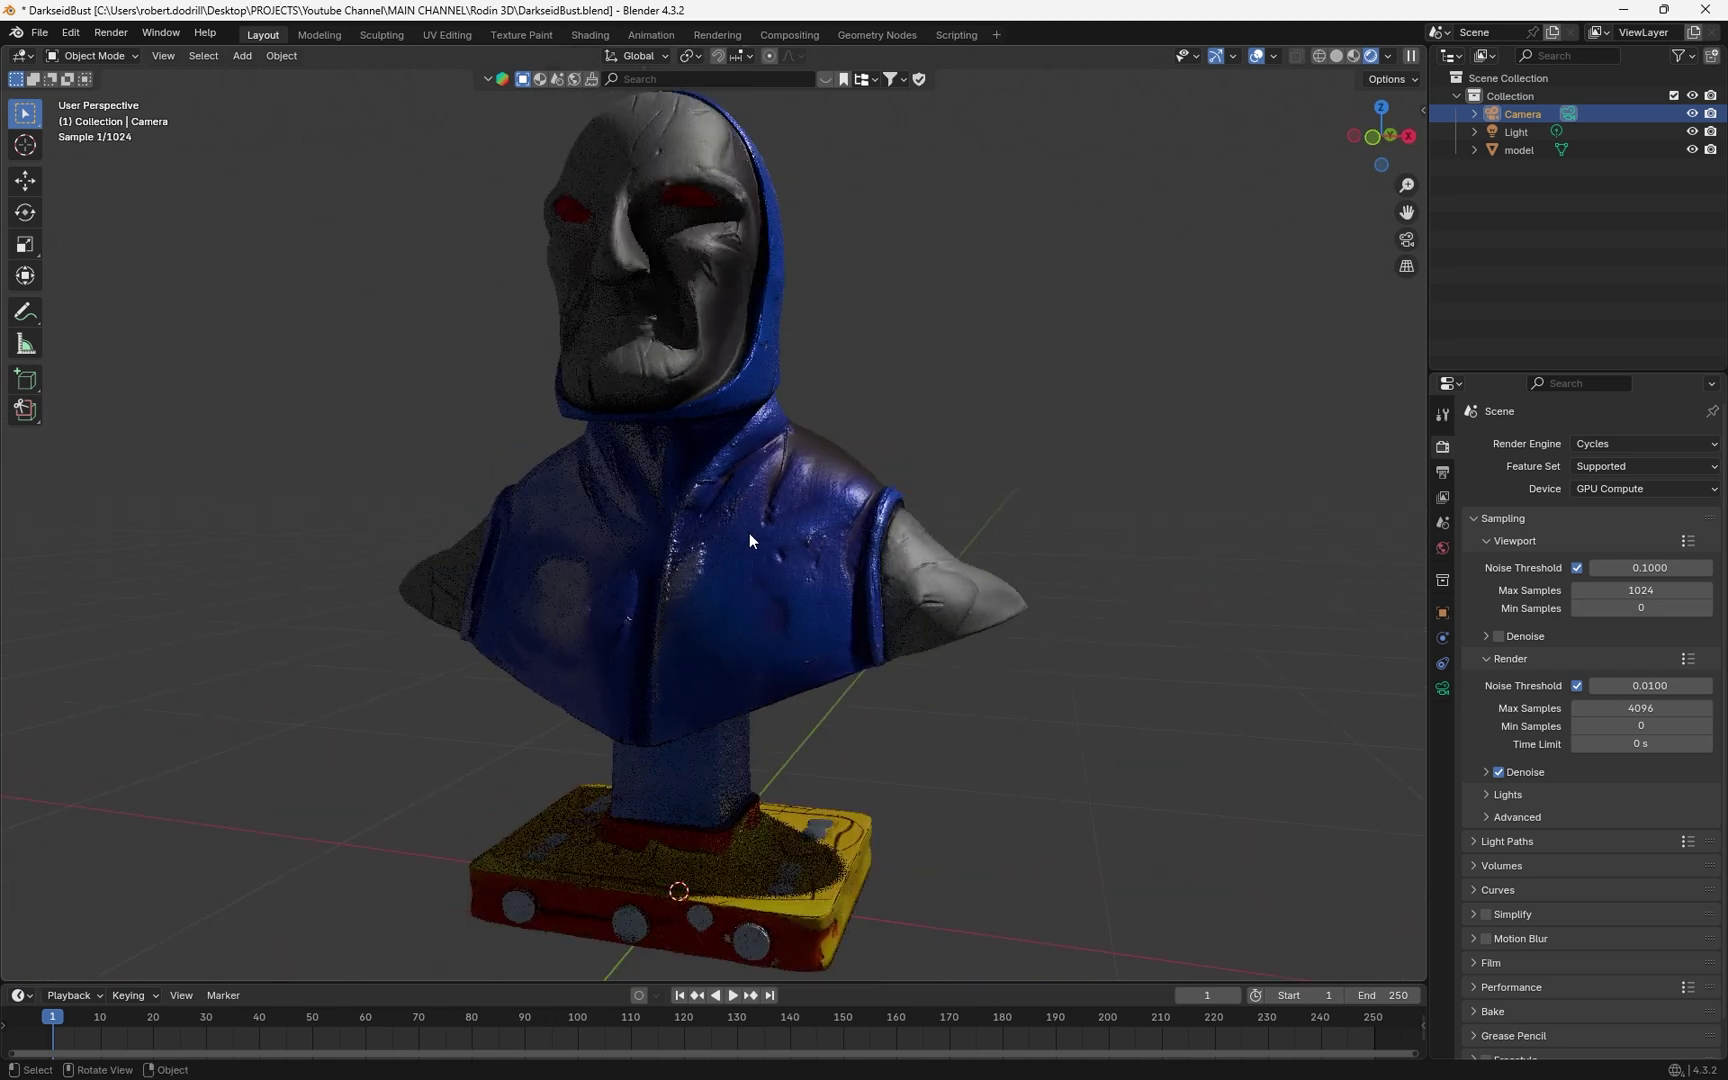
pyautogui.scroll(-1, 749, 533)
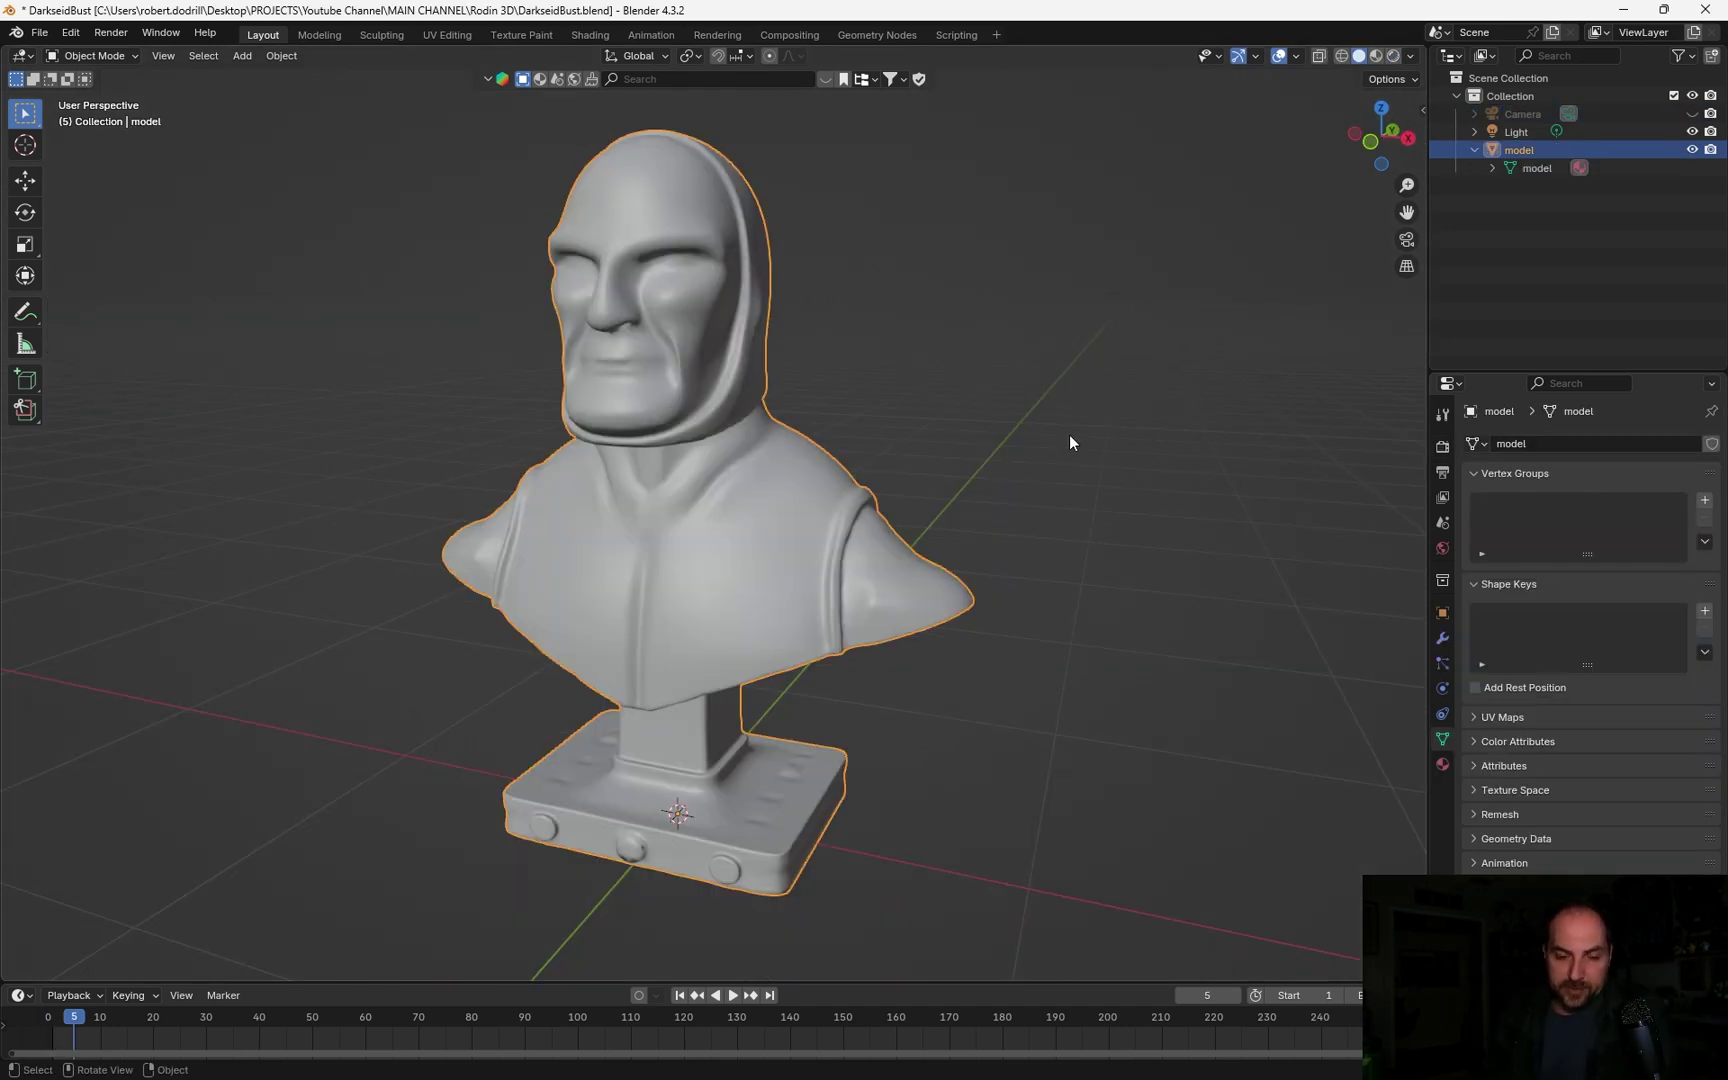
# Step: Enter Edit Mode on the untextured model and examine the mesh topology around its chest, neck and shoulder
pyautogui.press('Tab')
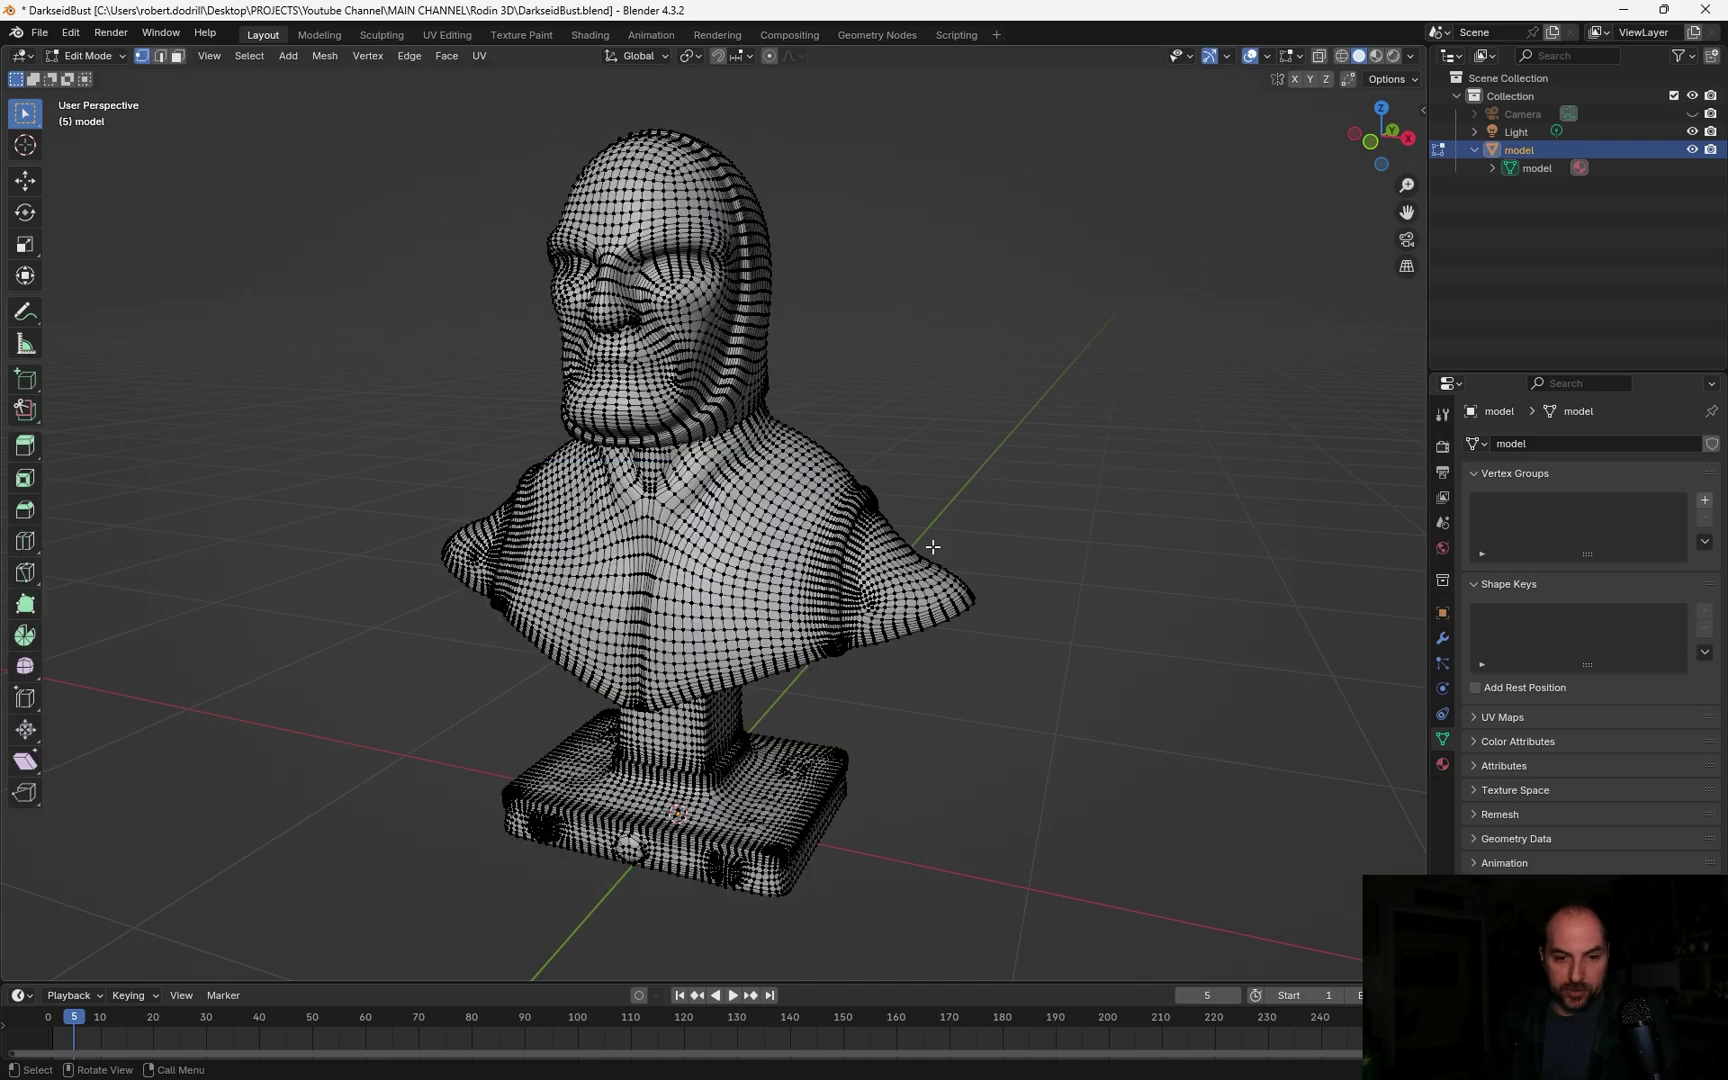
pyautogui.scroll(8, 764, 567)
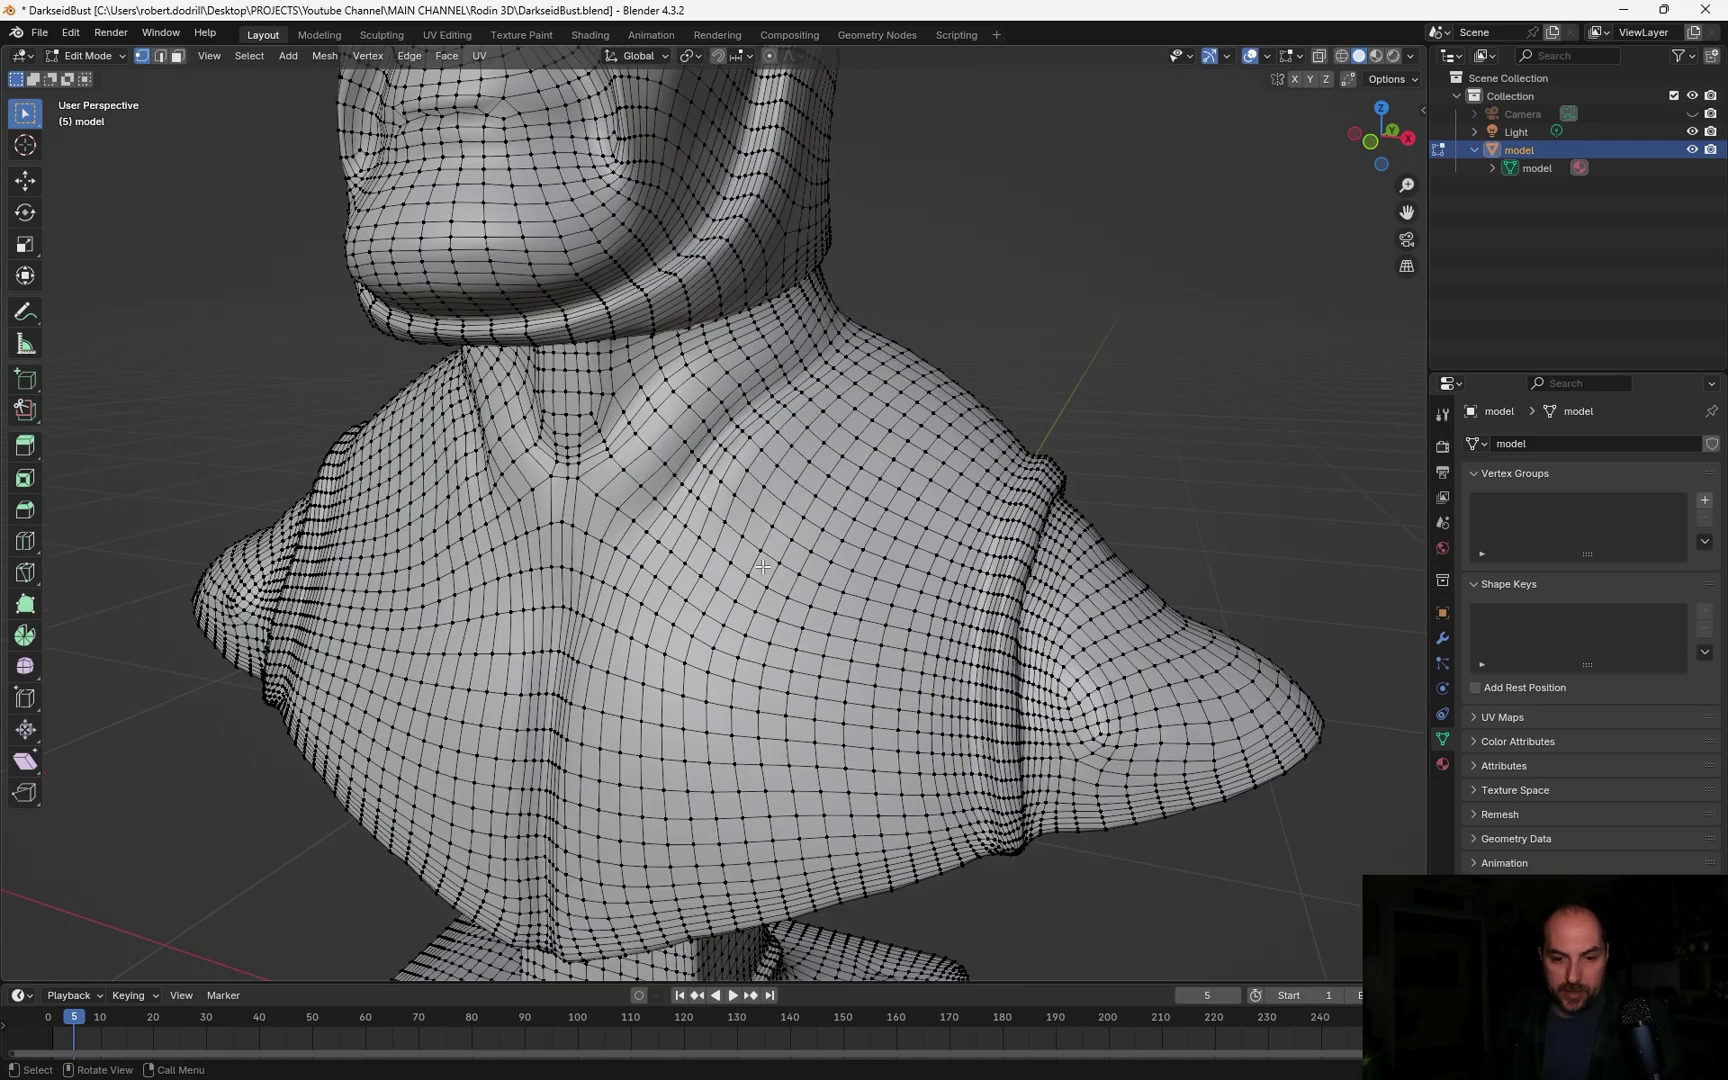
pyautogui.scroll(3, 764, 567)
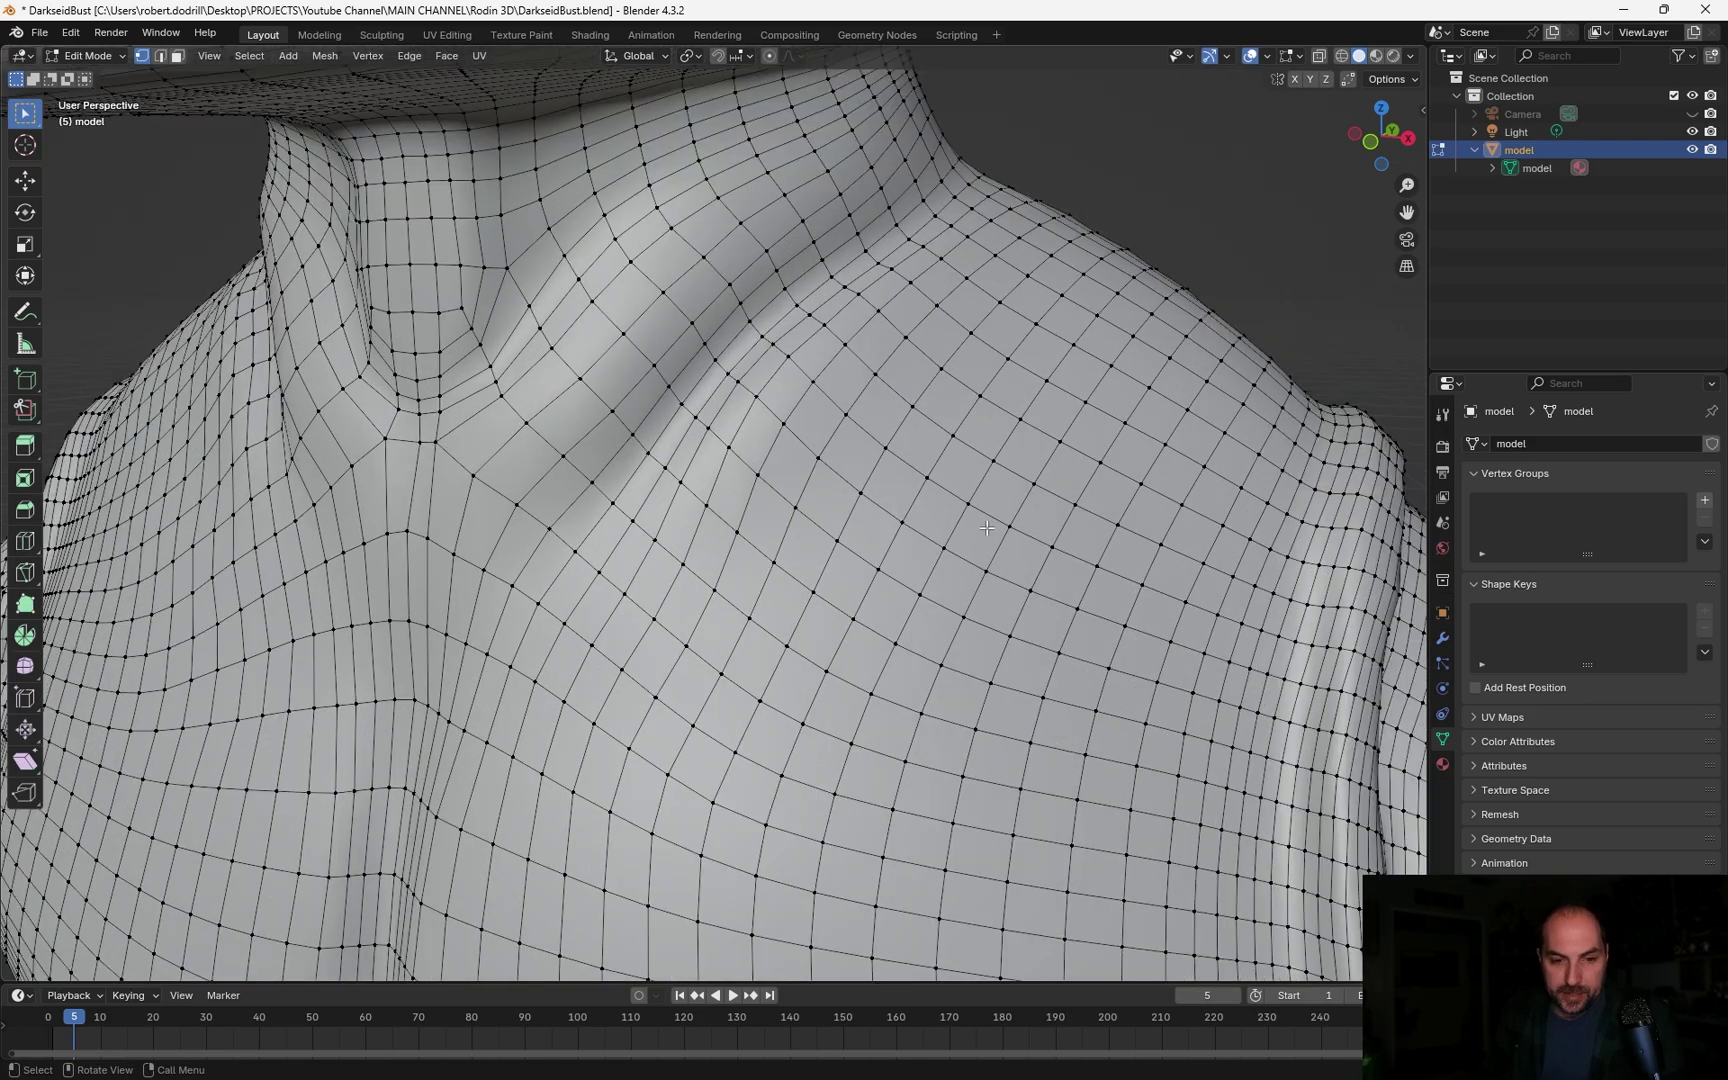
pyautogui.moveTo(988, 529); pyautogui.dragTo(742, 647, button='middle')
pyautogui.scroll(-5, 905, 543)
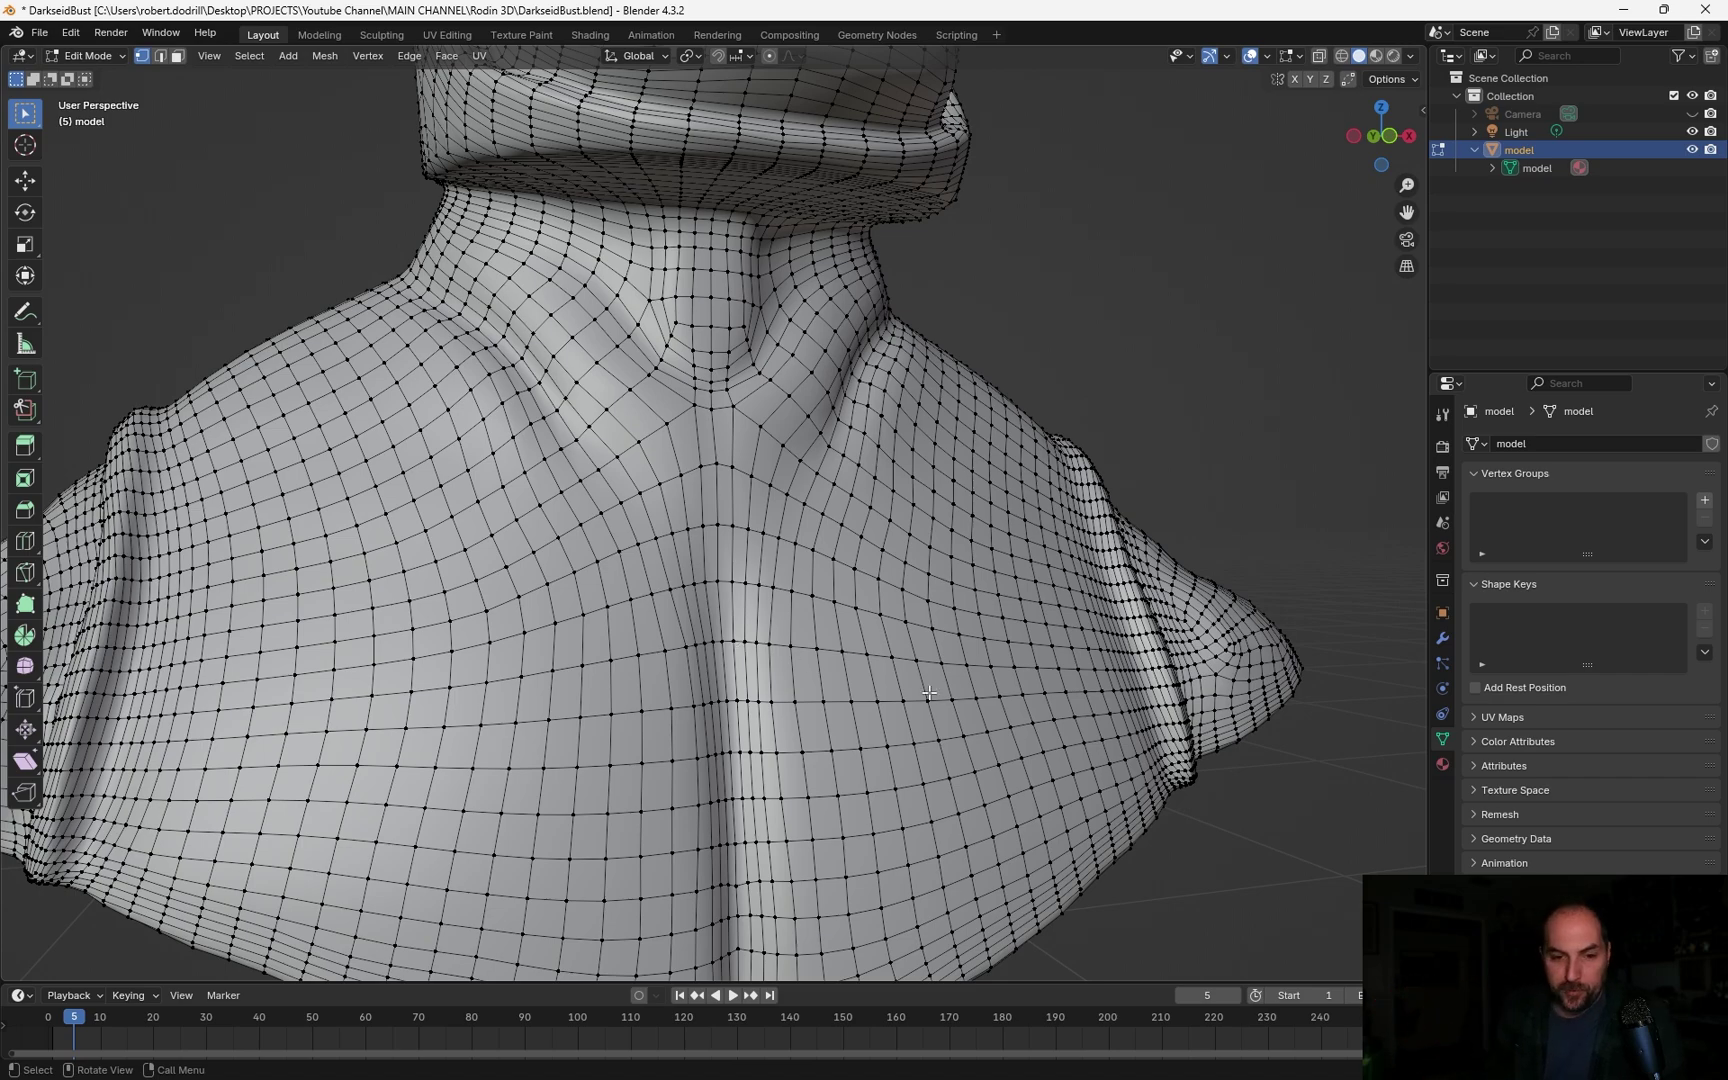
pyautogui.moveTo(991, 632); pyautogui.dragTo(850, 697, button='middle')
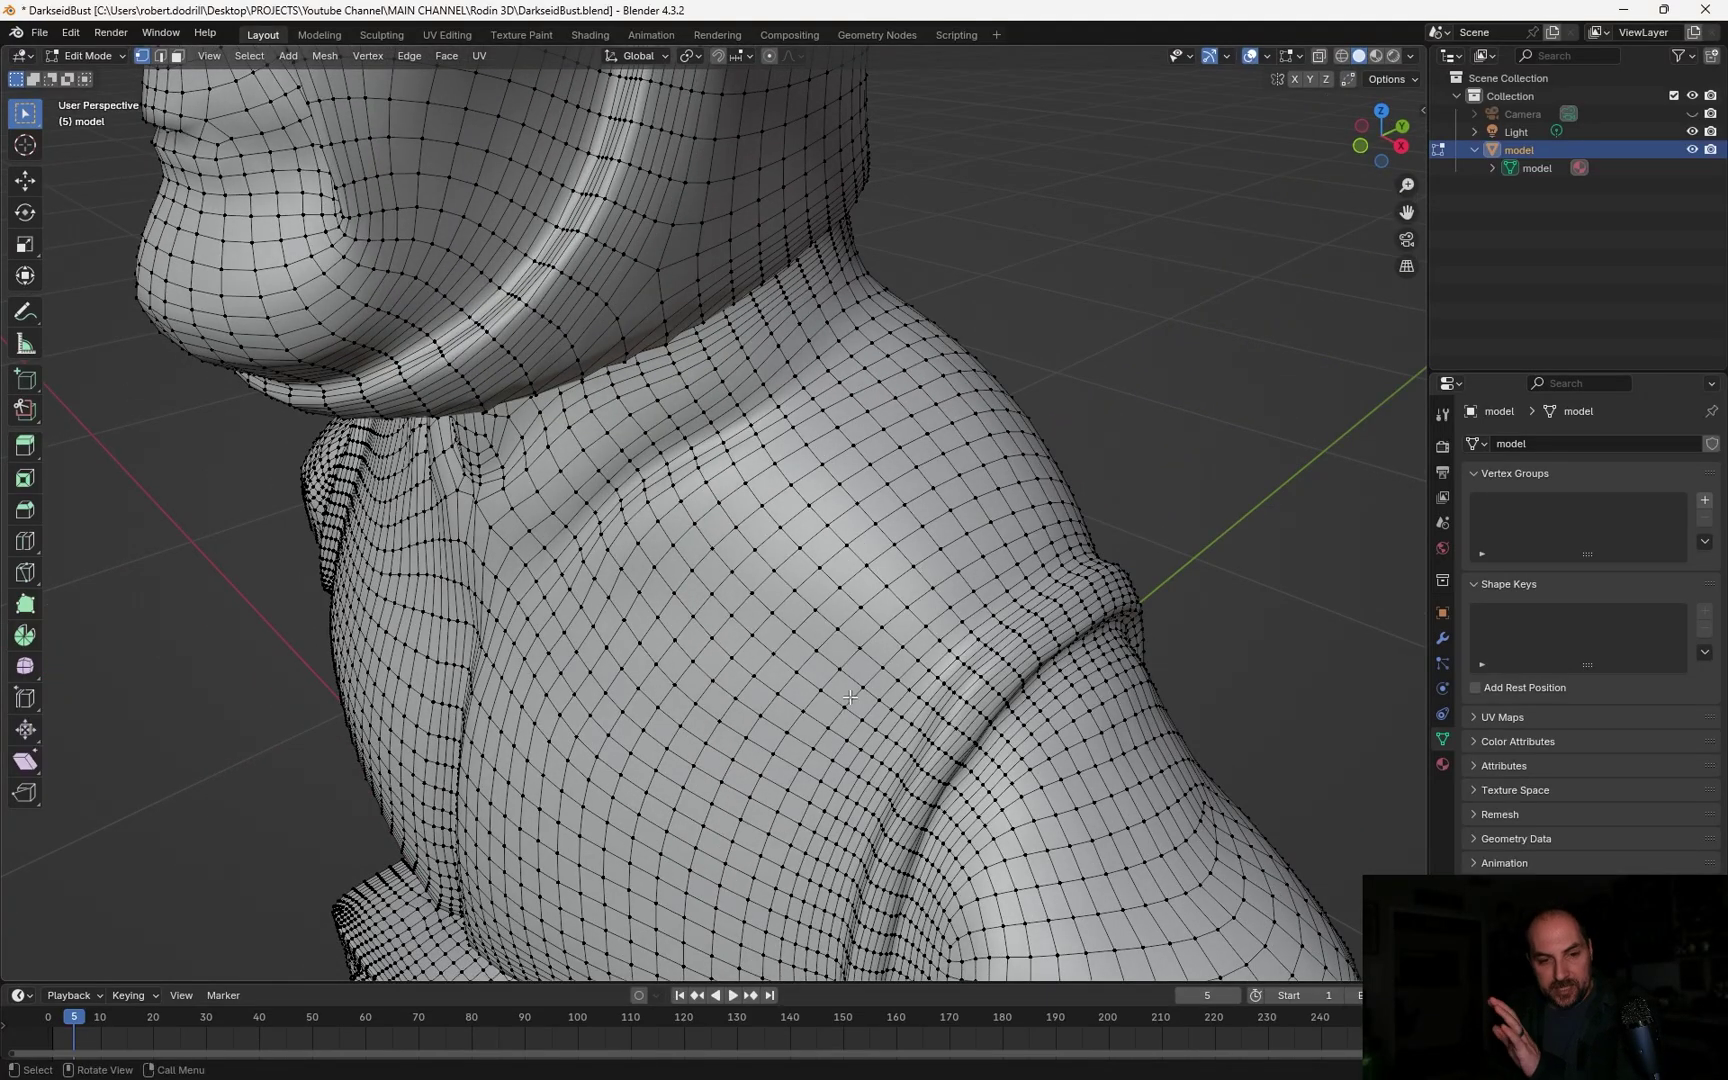
pyautogui.scroll(-6, 848, 655)
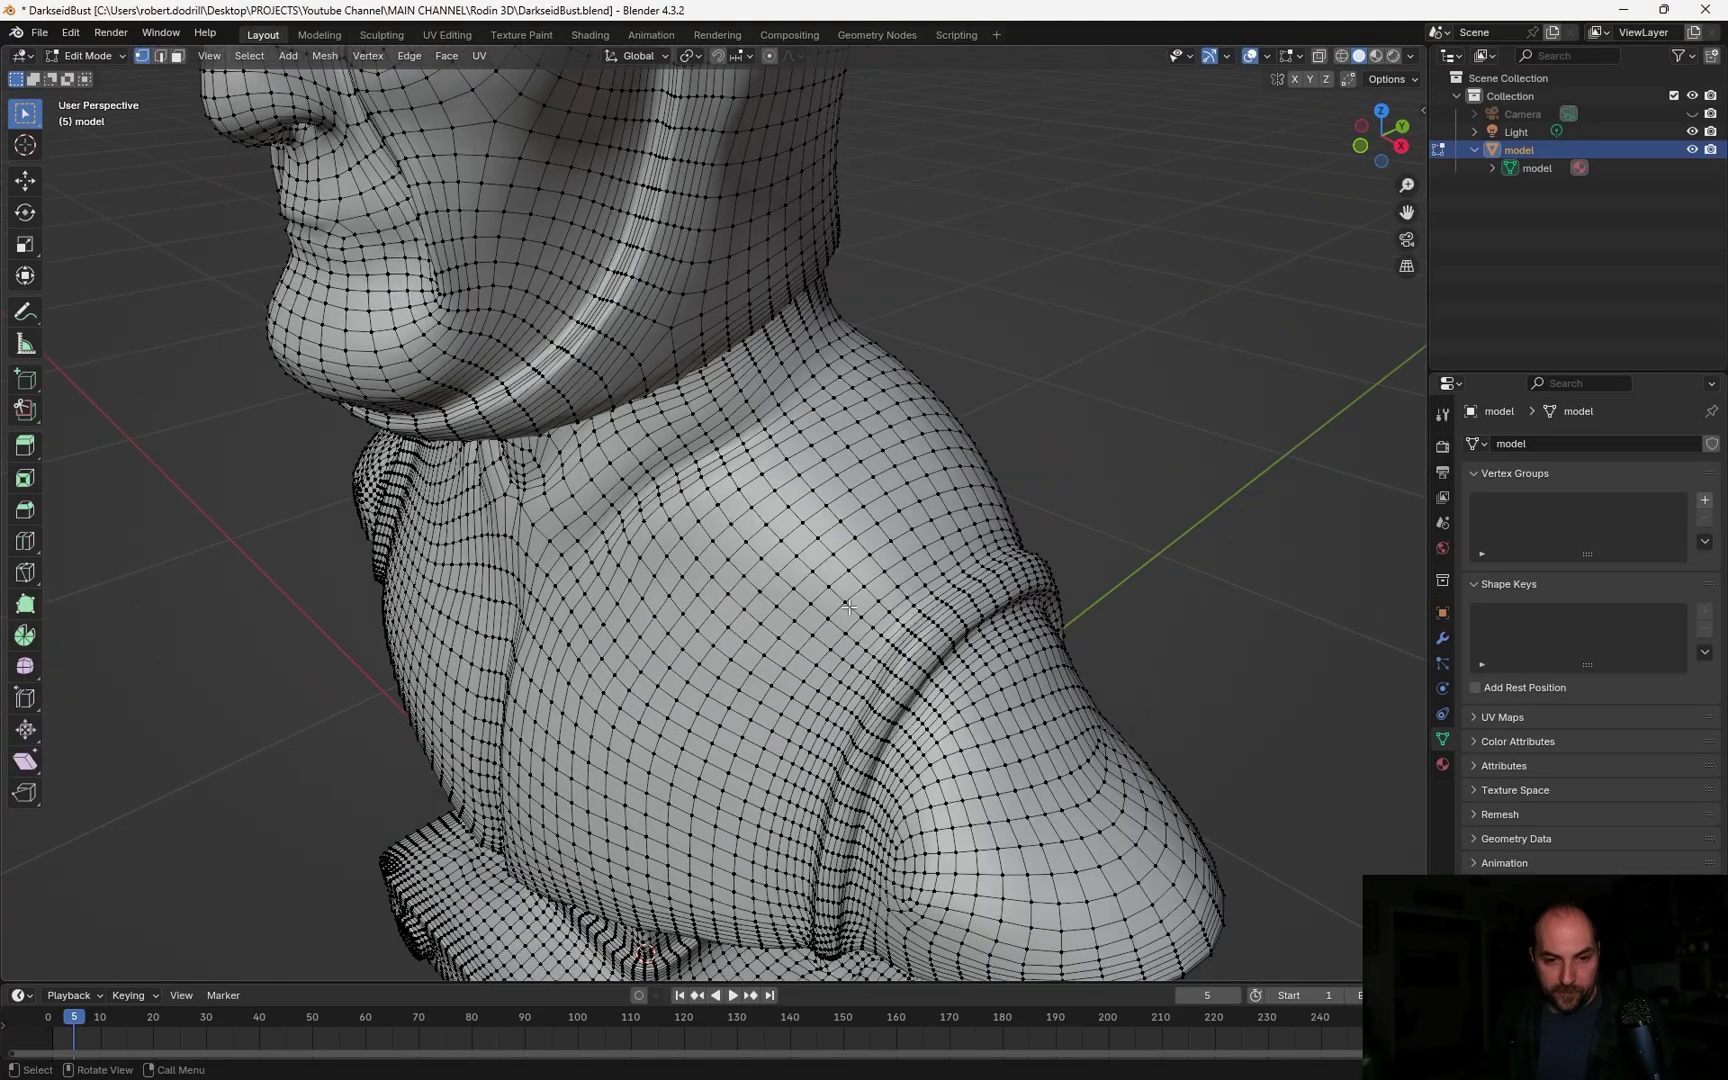
pyautogui.moveTo(848, 650)
pyautogui.mouseDown(button='middle')
pyautogui.moveTo(839, 612)
pyautogui.moveTo(790, 580)
pyautogui.moveTo(740, 450)
pyautogui.moveTo(710, 530)
pyautogui.moveTo(700, 505)
pyautogui.moveTo(820, 663)
pyautogui.moveTo(836, 653)
pyautogui.mouseUp(button='middle')
# Step: Return the model to Object Mode and check the smooth shape of its face and the whole bust
pyautogui.press('Tab')
pyautogui.scroll(-8, 1002, 562)
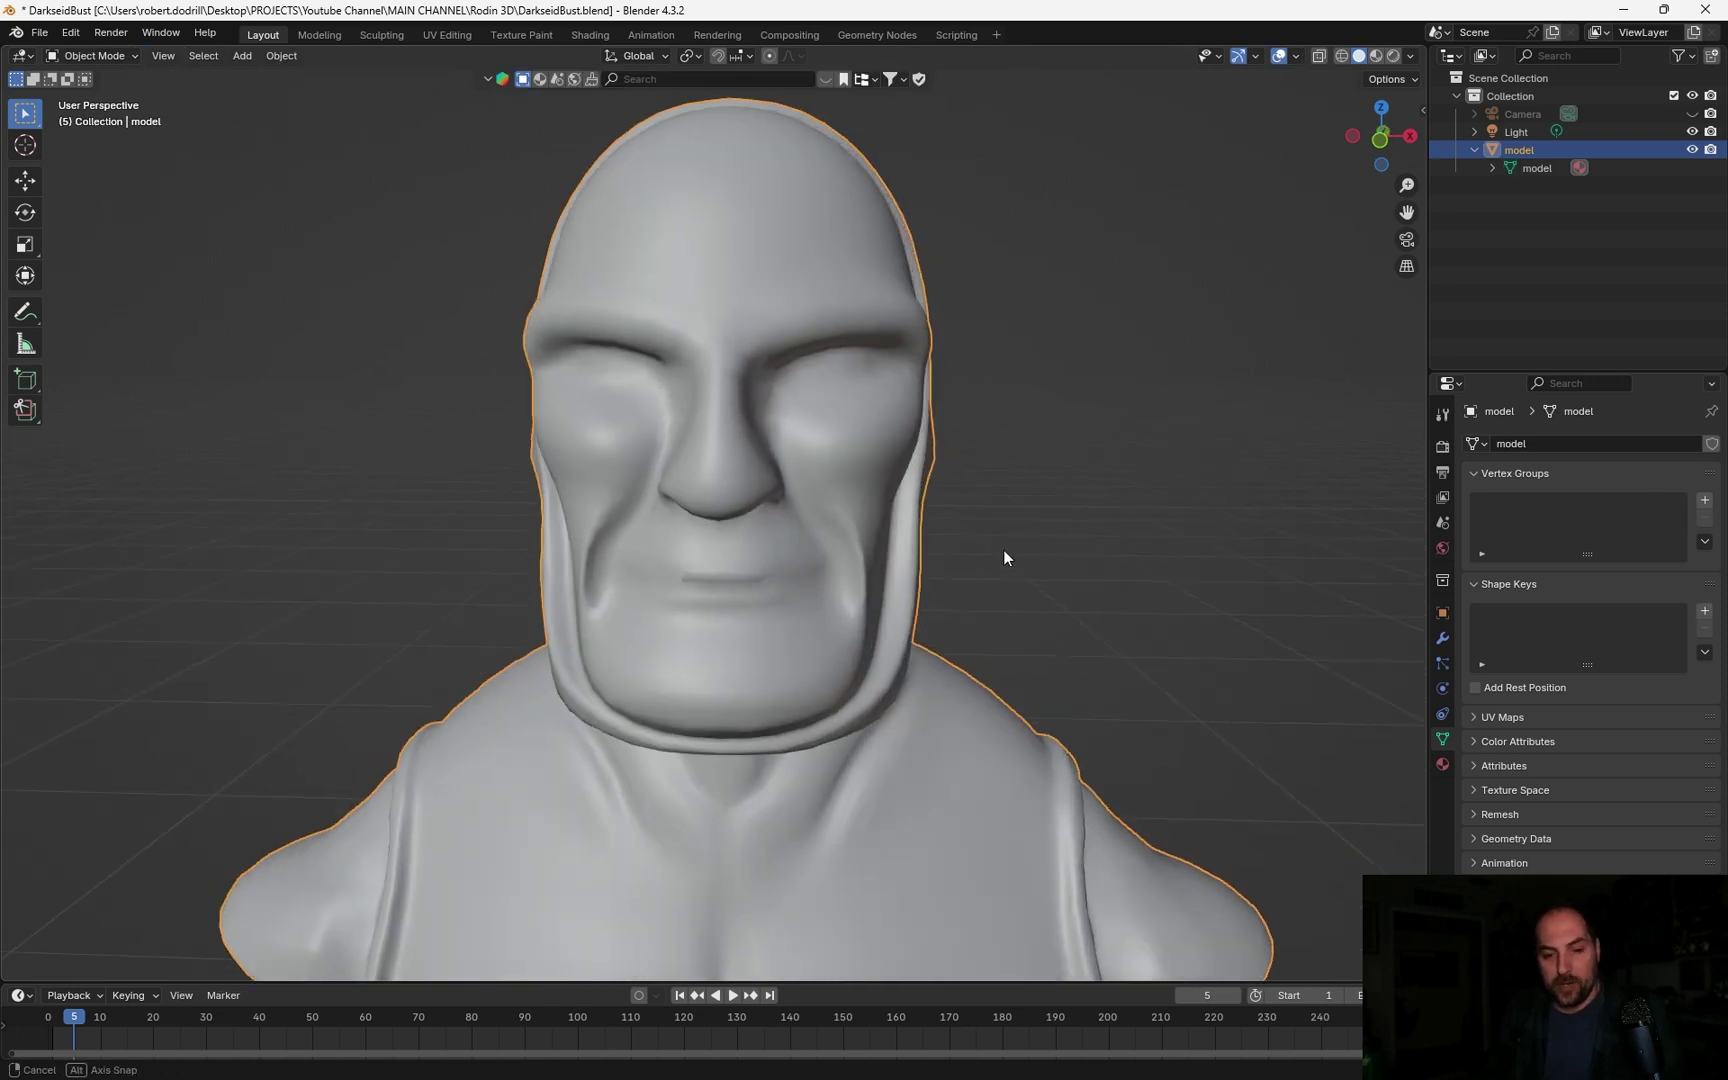
pyautogui.moveTo(941, 603); pyautogui.dragTo(846, 616, button='middle')
pyautogui.scroll(3, 850, 609)
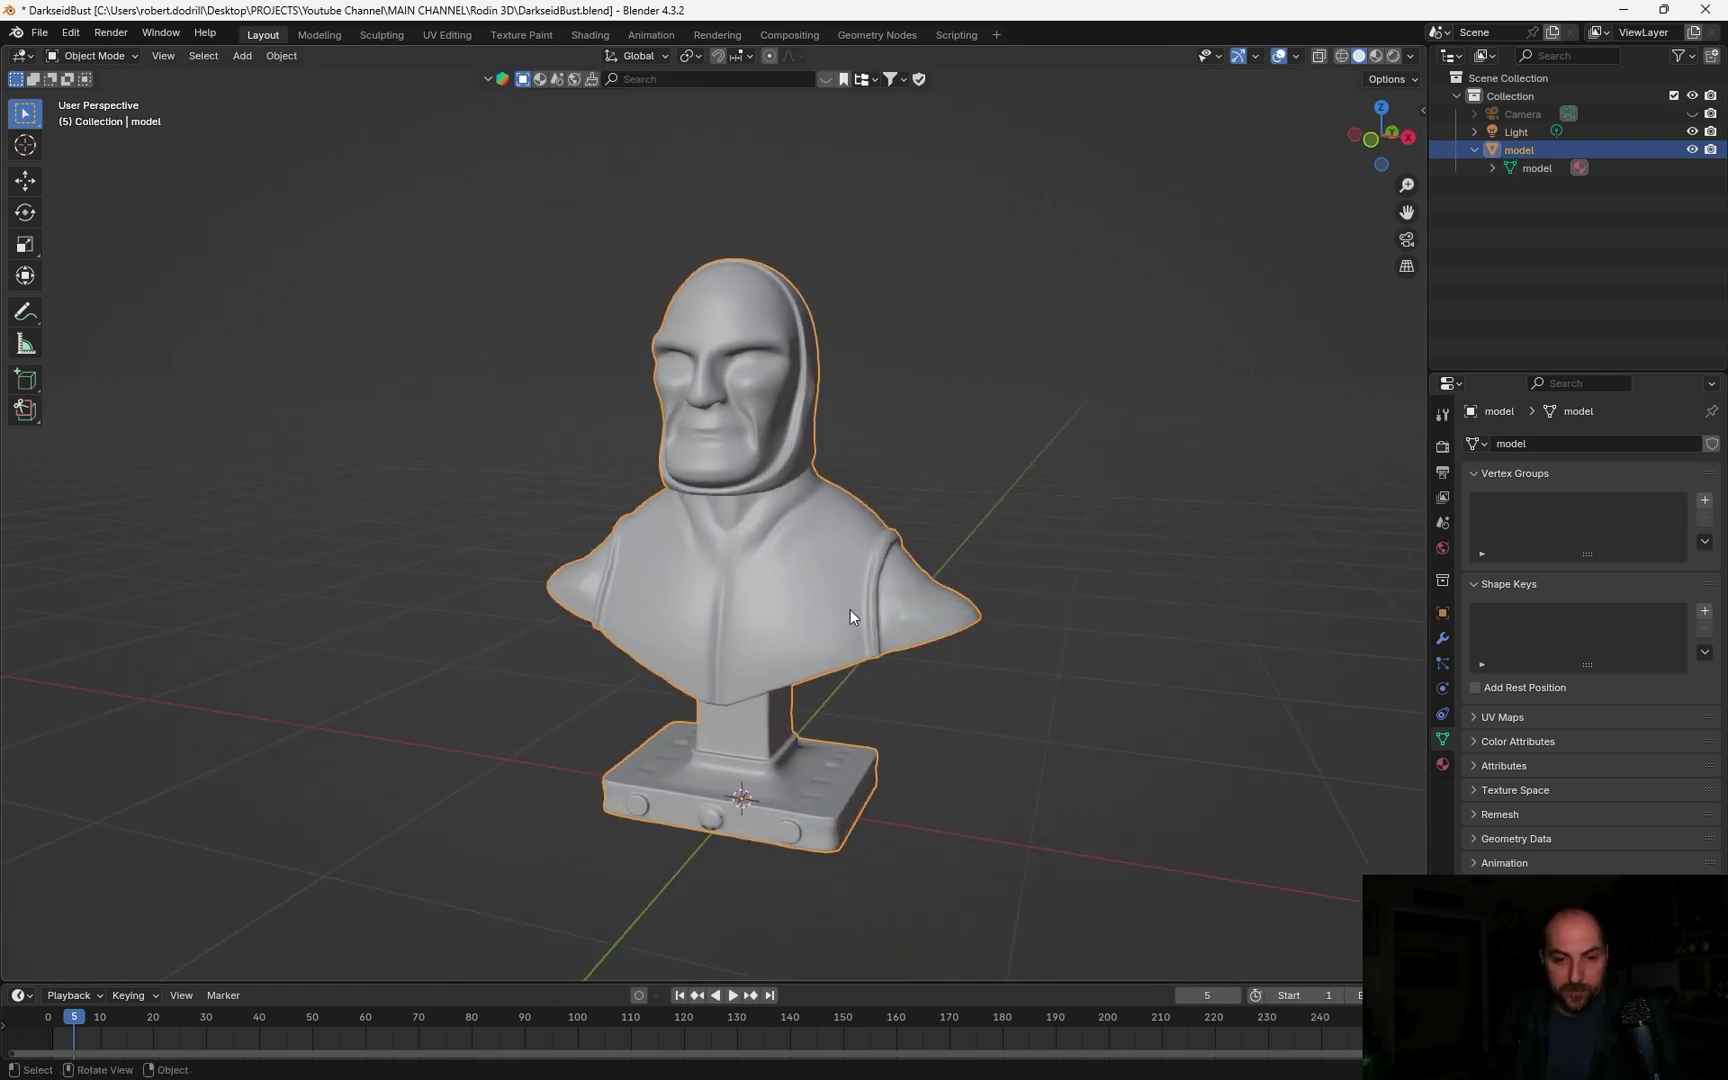